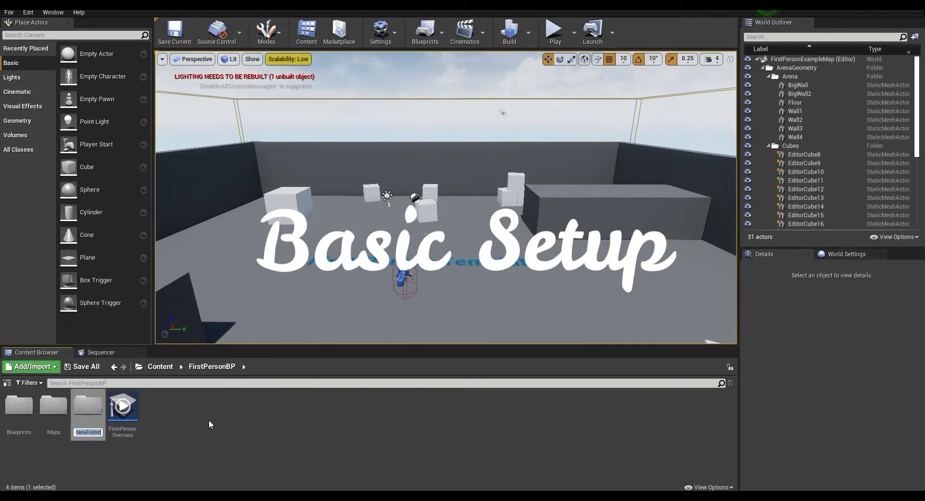
# Step: Name the new folder Knife and open it
pyautogui.write('Knife')
pyautogui.press('Return')
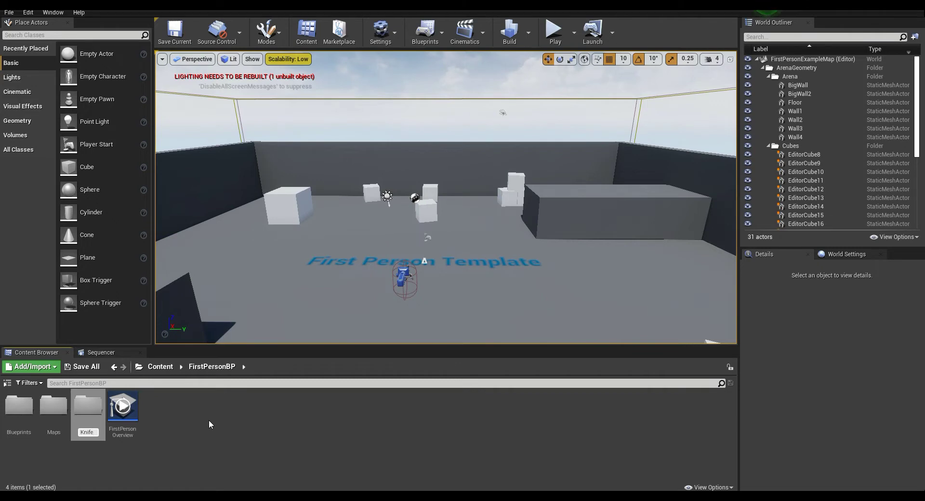
pyautogui.click(210, 420)
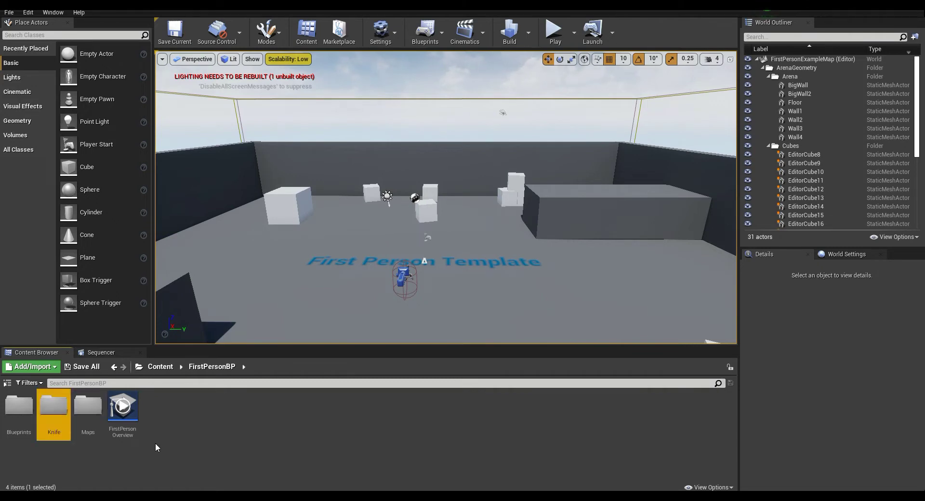
pyautogui.doubleClick(50, 419)
# Step: Create a KnifeModels subfolder inside Knife
pyautogui.rightClick(56, 450)
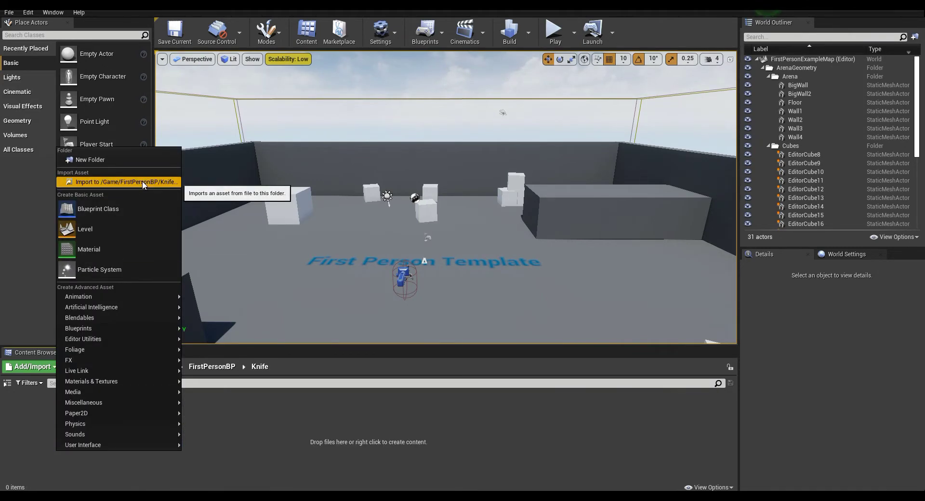
pyautogui.click(90, 159)
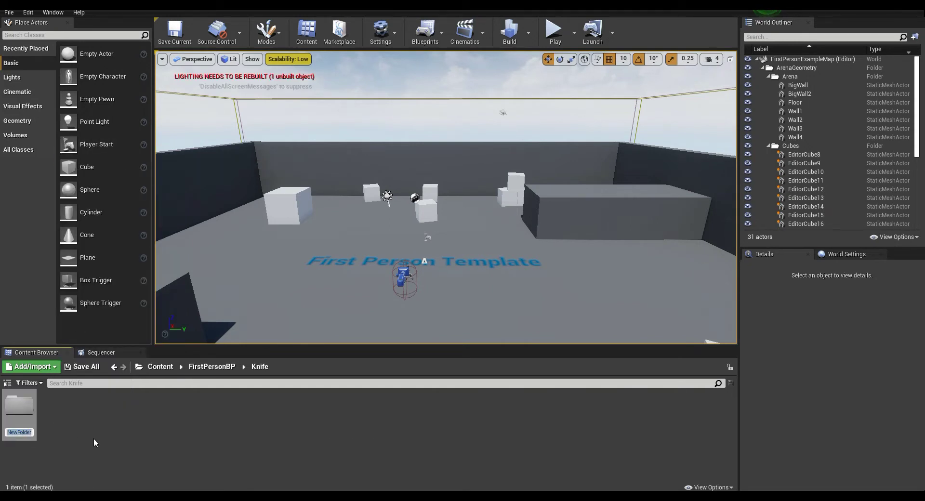
pyautogui.write('KnifeModels')
pyautogui.press('Return')
# Step: Add a second subfolder named BPS, then open KnifeModels
pyautogui.rightClick(97, 429)
pyautogui.click(151, 137)
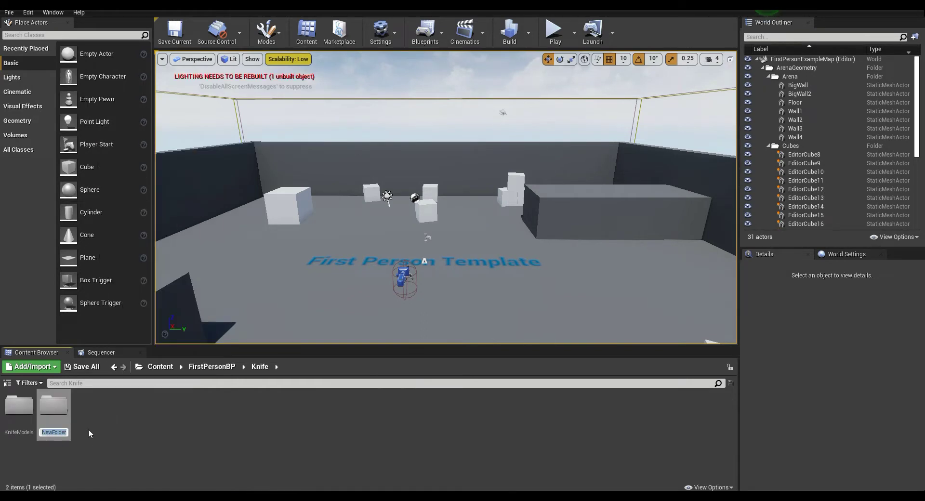
pyautogui.write('BPS')
pyautogui.press('Return')
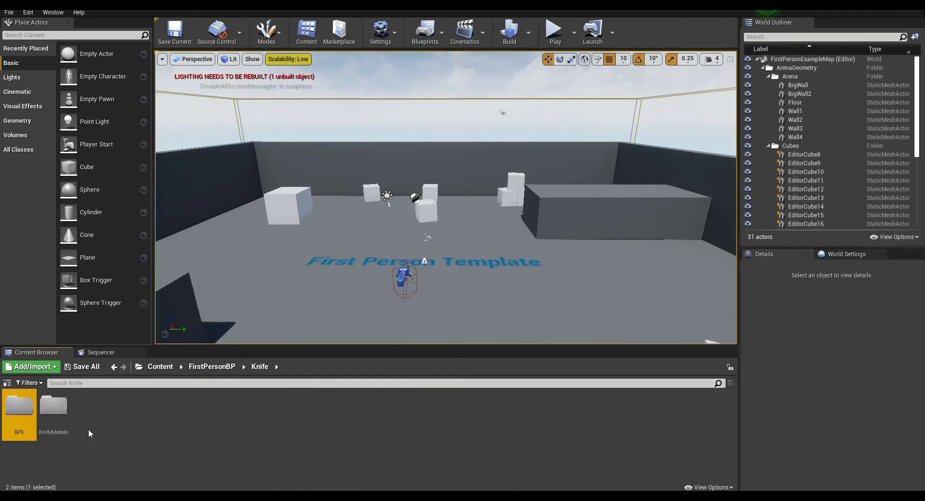
pyautogui.doubleClick(53, 407)
pyautogui.rightClick(51, 441)
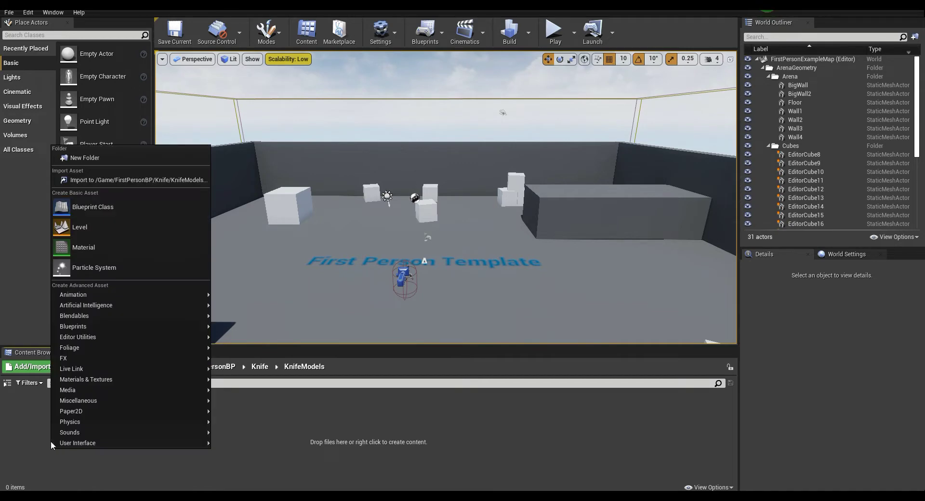
# Step: Import Downloads/kunai/source/kunai.fbx into KnifeModels with default settings
pyautogui.click(152, 181)
pyautogui.click(43, 112)
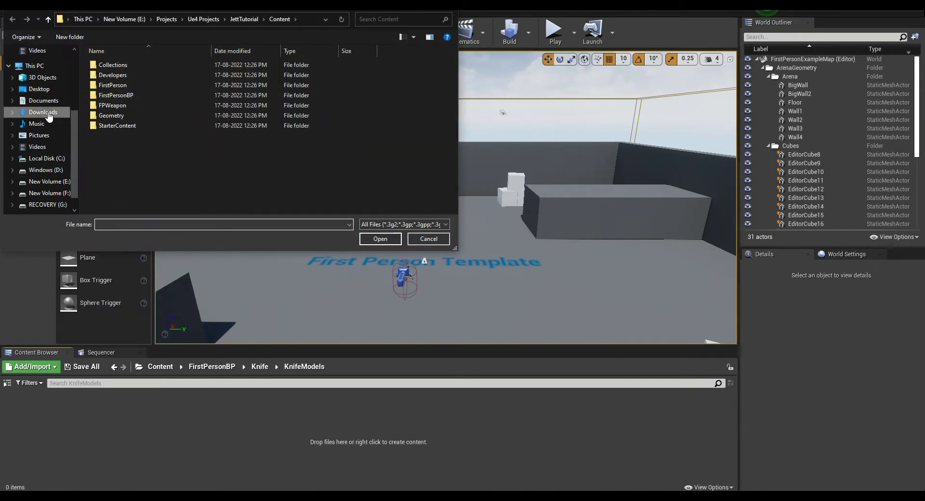
pyautogui.doubleClick(130, 147)
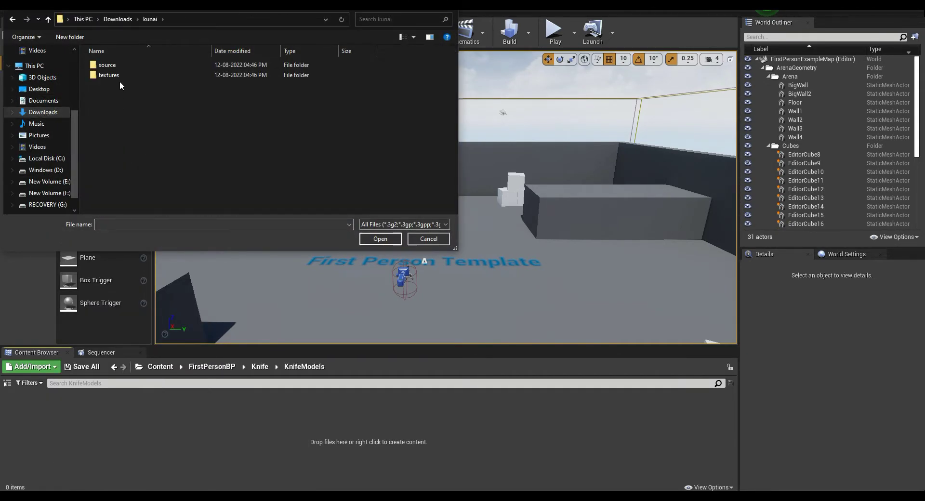
pyautogui.doubleClick(129, 66)
pyautogui.click(141, 65)
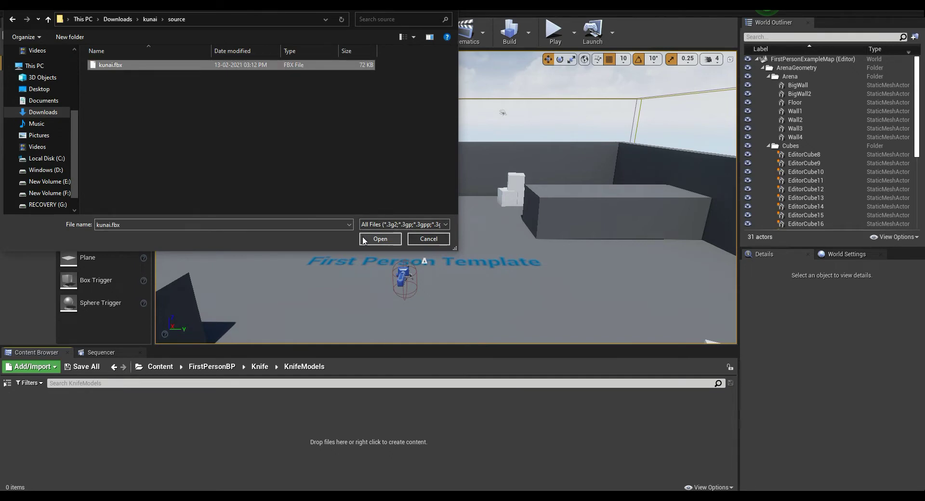
pyautogui.click(380, 239)
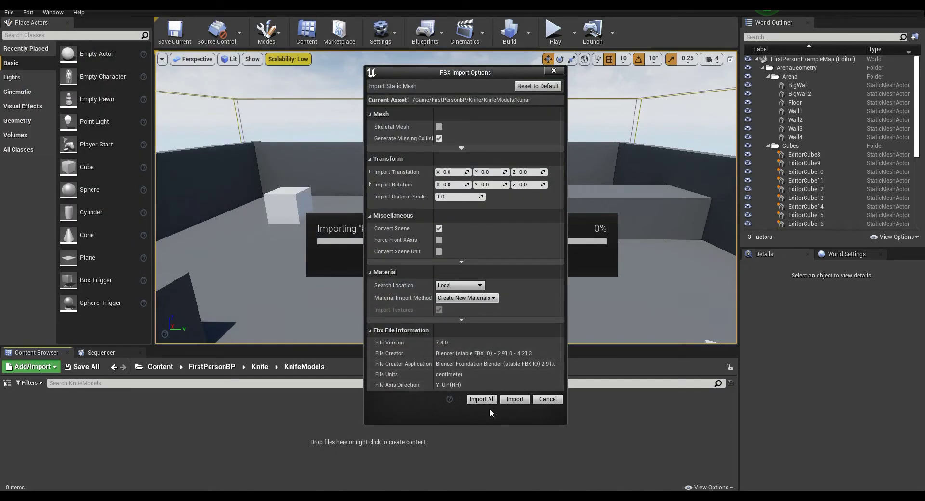
pyautogui.click(482, 400)
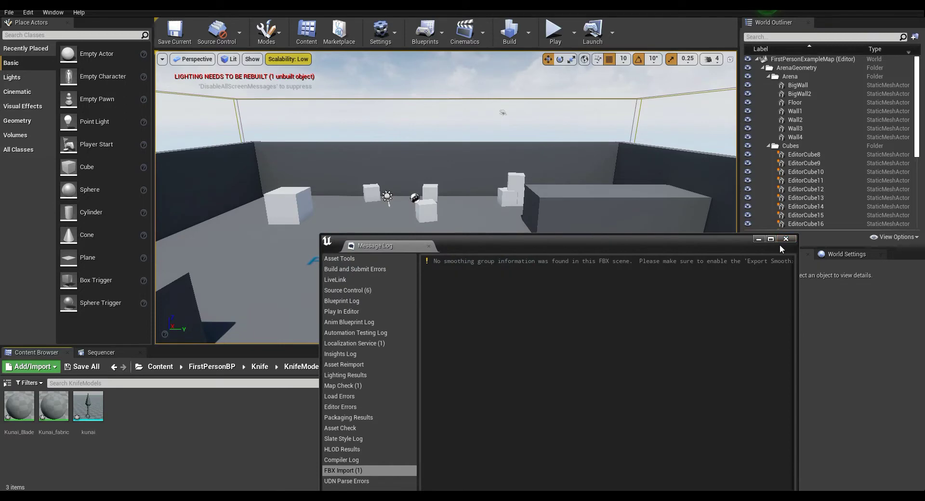
# Step: Close the message log and save the imported kunai mesh and materials
pyautogui.click(786, 239)
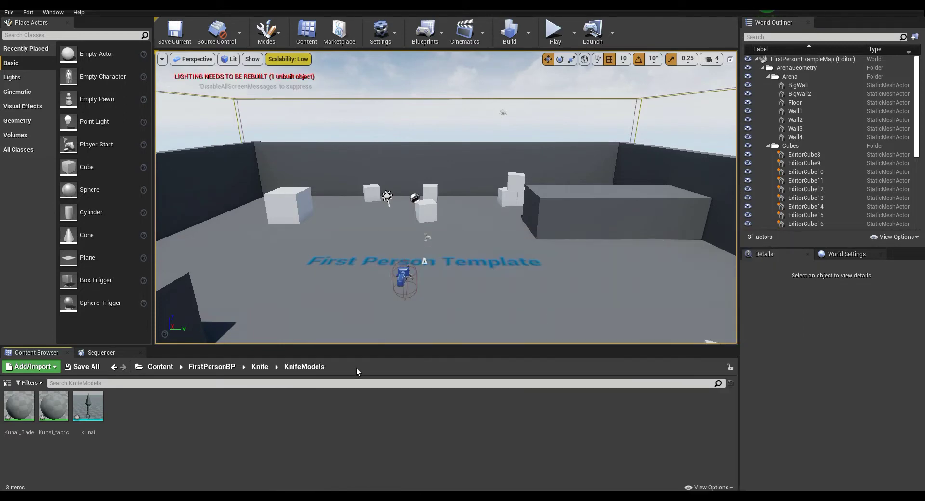
pyautogui.click(83, 367)
pyautogui.click(548, 338)
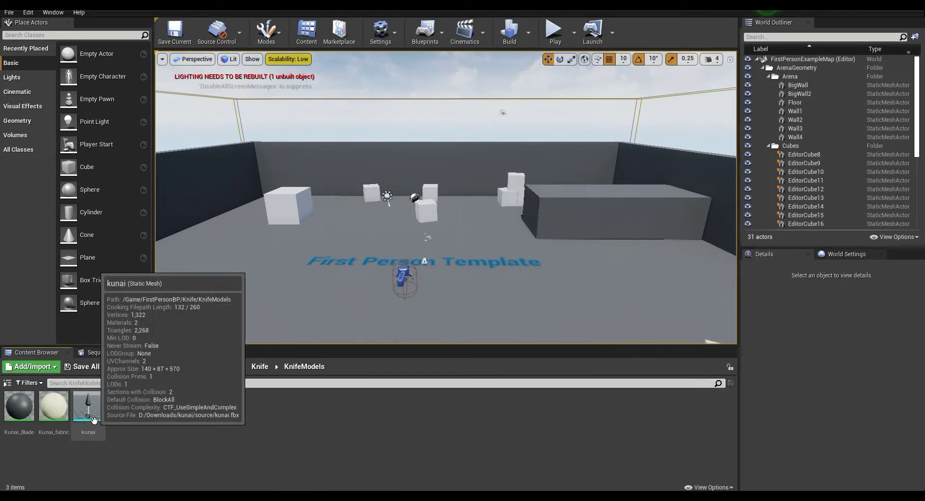
# Step: Create an Actor Blueprint named Knife Projectile in BPS and open it for editing
pyautogui.click(266, 369)
pyautogui.doubleClick(19, 406)
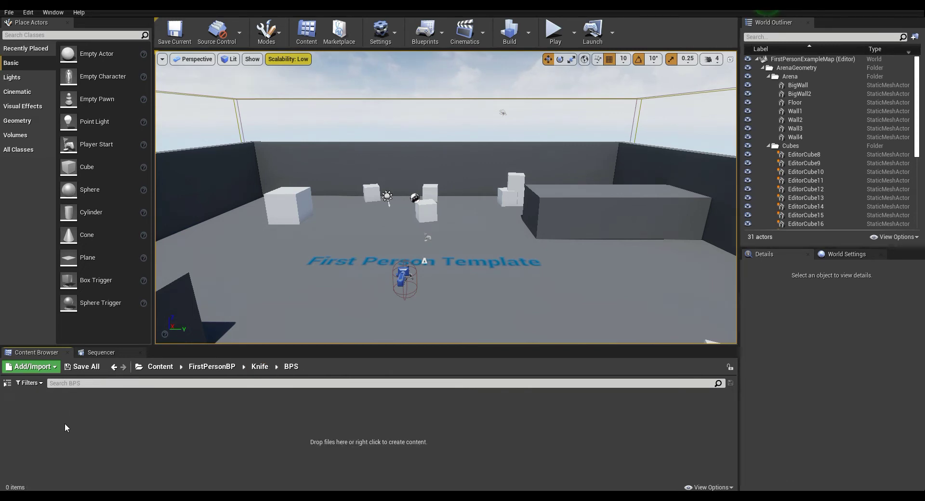
pyautogui.rightClick(65, 423)
pyautogui.click(107, 182)
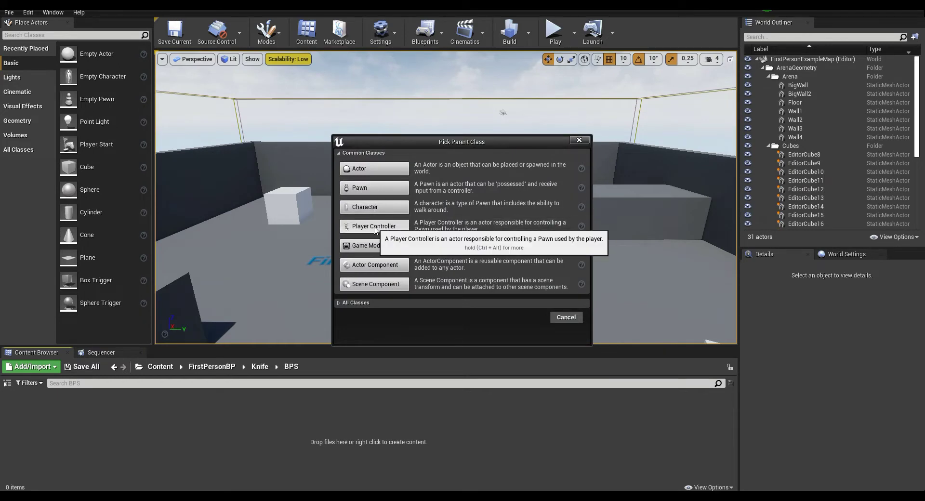
pyautogui.click(366, 170)
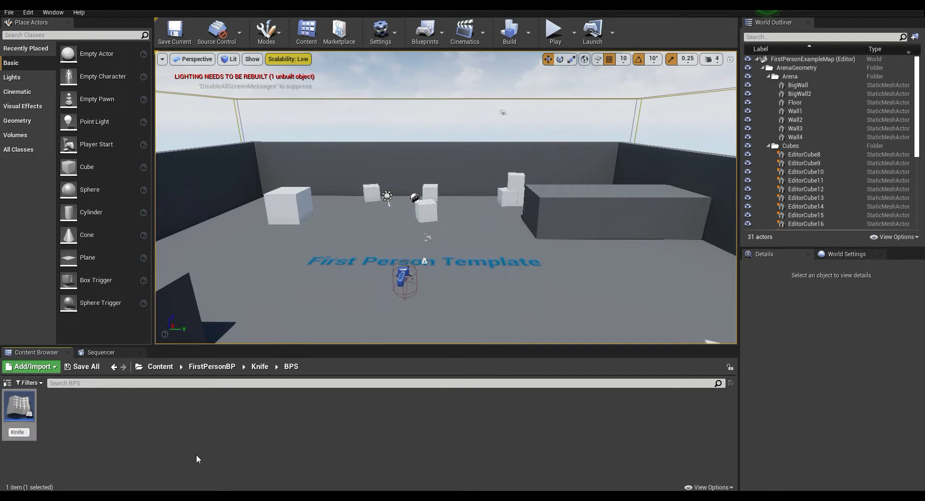
pyautogui.write('ectil')
pyautogui.press('Return')
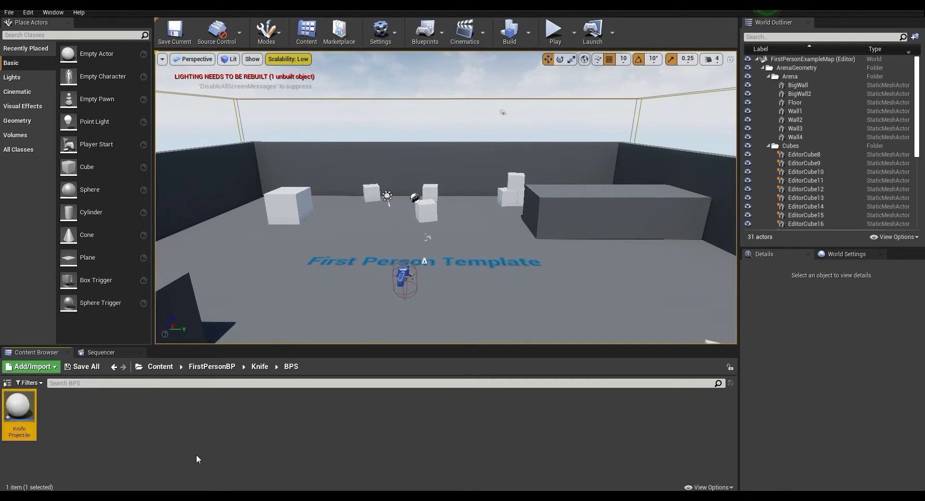
pyautogui.click(154, 452)
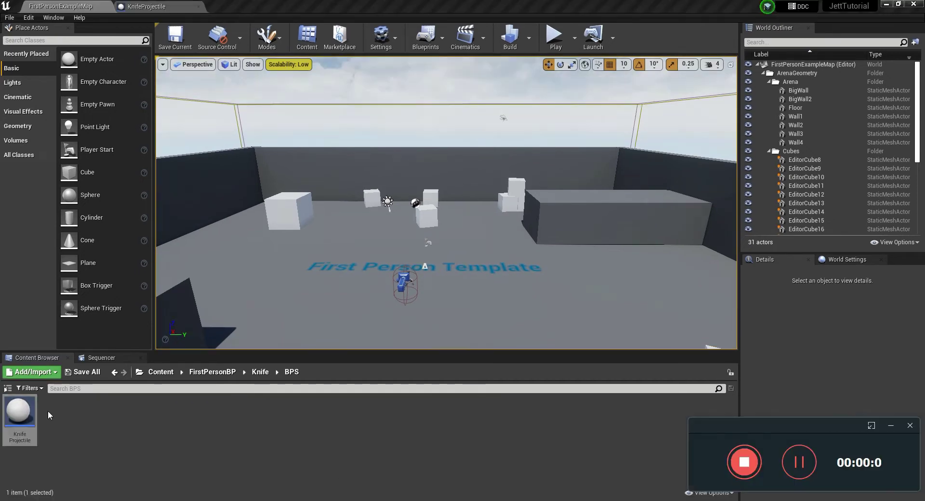
pyautogui.doubleClick(19, 408)
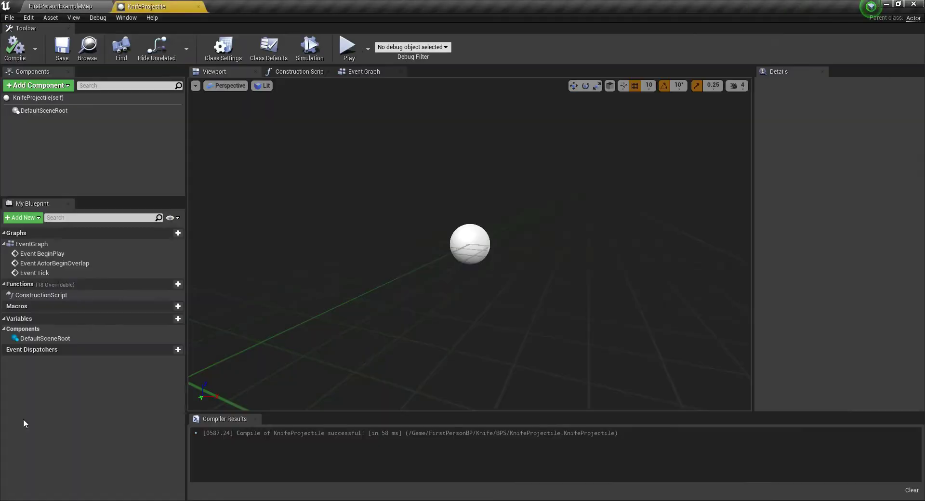
# Step: Add a Static Mesh component named KnifeMesh that uses the kunai mesh
pyautogui.click(32, 82)
pyautogui.write('stat')
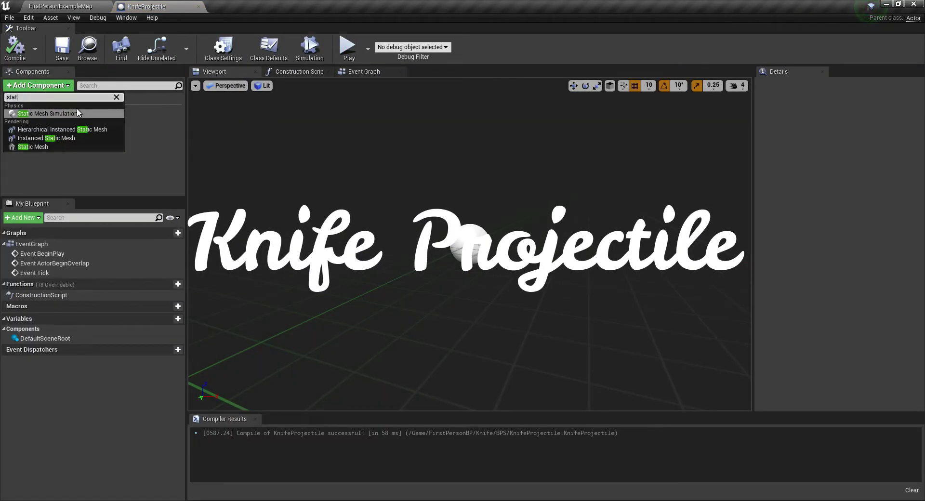
pyautogui.click(58, 146)
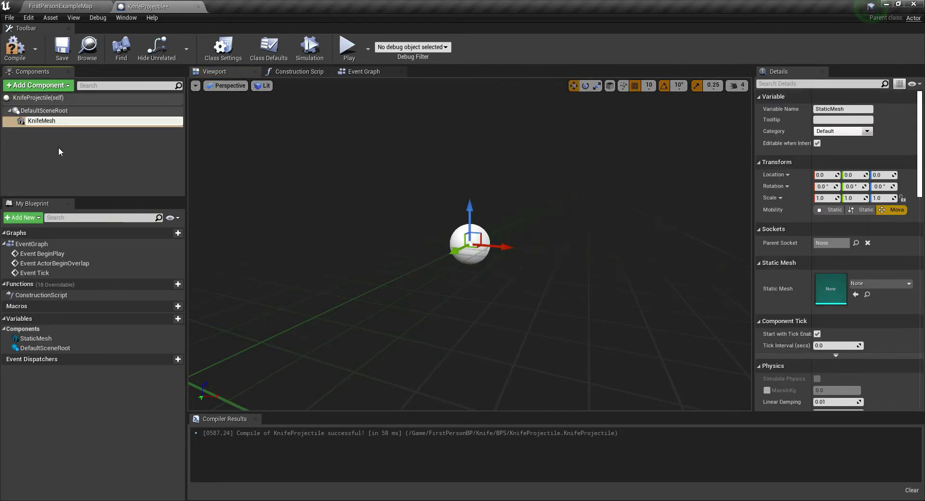
pyautogui.press('Return')
pyautogui.click(866, 285)
pyautogui.write('k')
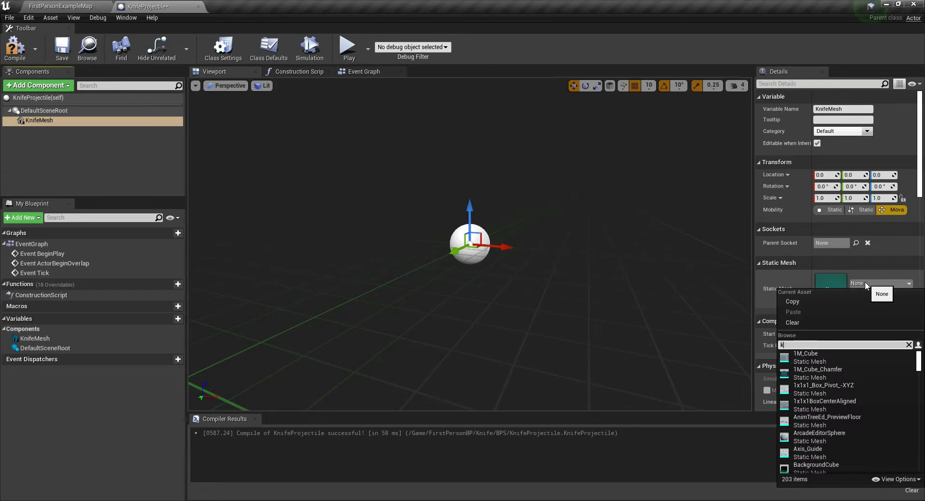
pyautogui.click(809, 359)
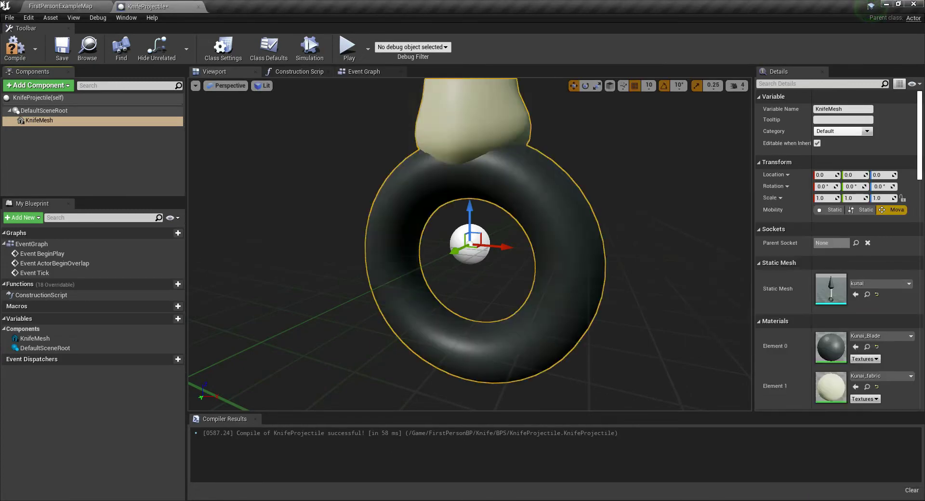
pyautogui.press('f')
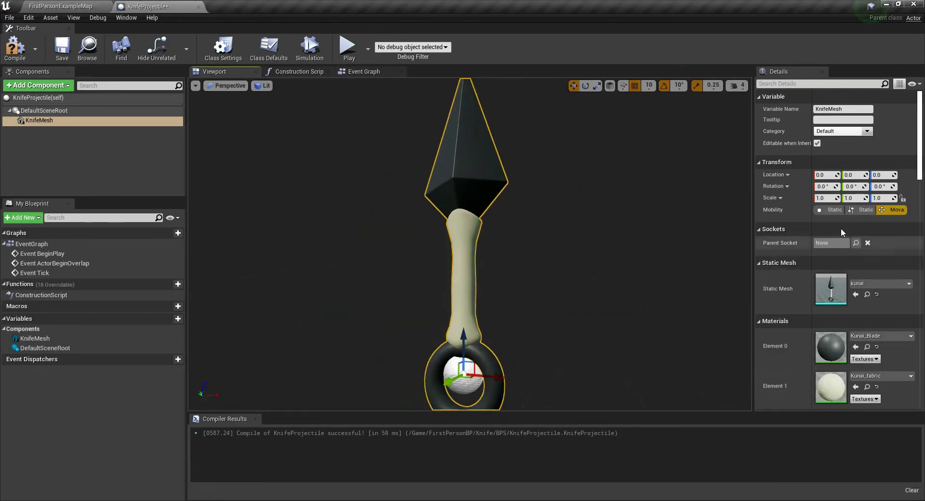
# Step: Scale KnifeMesh uniformly to 0.1, rotate it to 180, -90, 180, and compile
pyautogui.click(829, 199)
pyautogui.write('0.5')
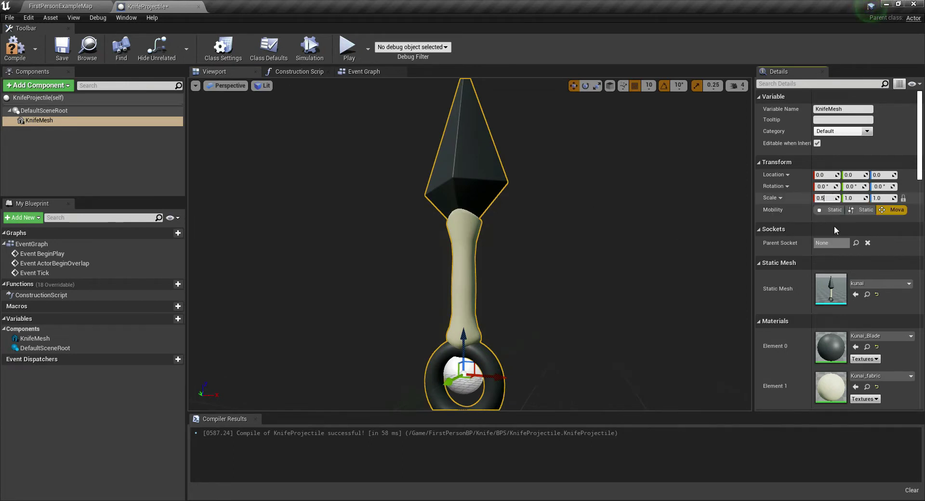
pyautogui.press('Return')
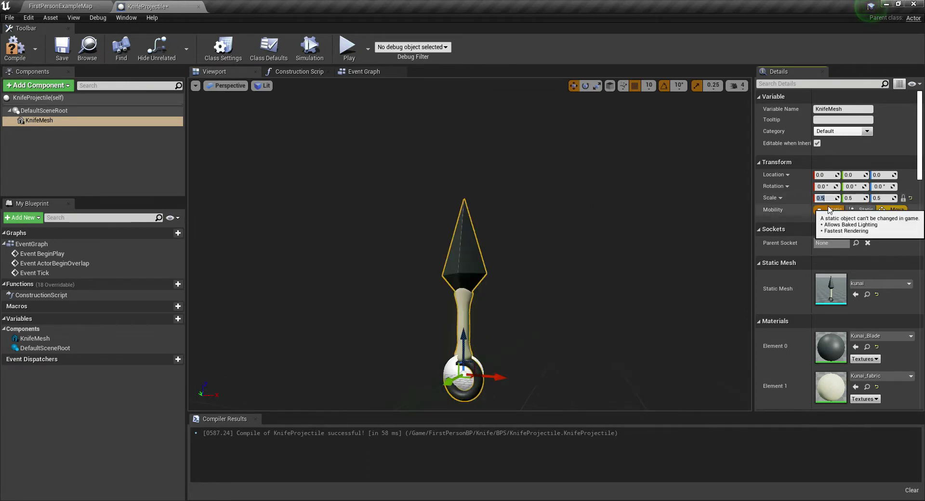
pyautogui.write('0')
pyautogui.press('Return')
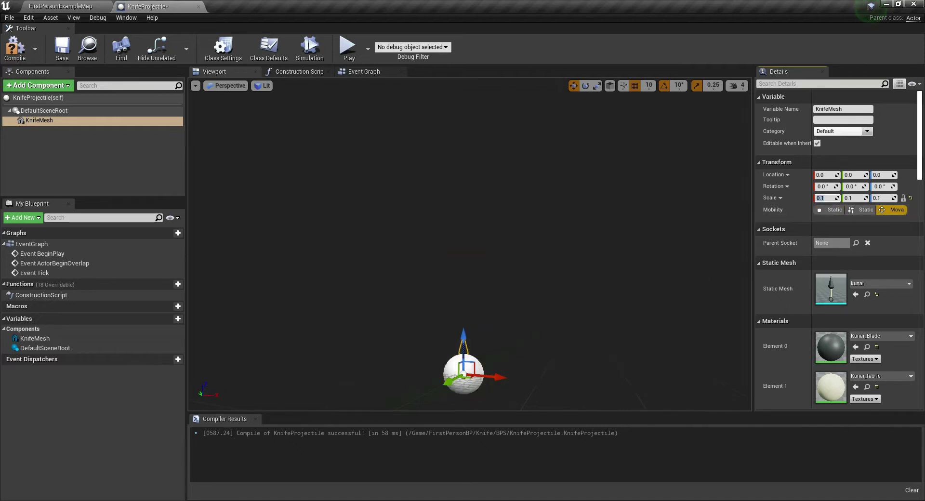
pyautogui.scroll(10, 606, 247)
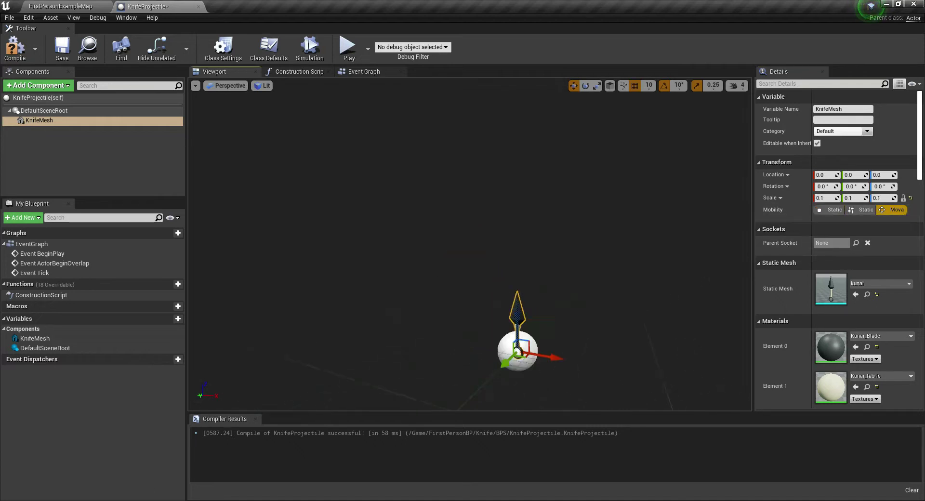
pyautogui.click(585, 85)
pyautogui.moveTo(534, 303); pyautogui.dragTo(533, 303)
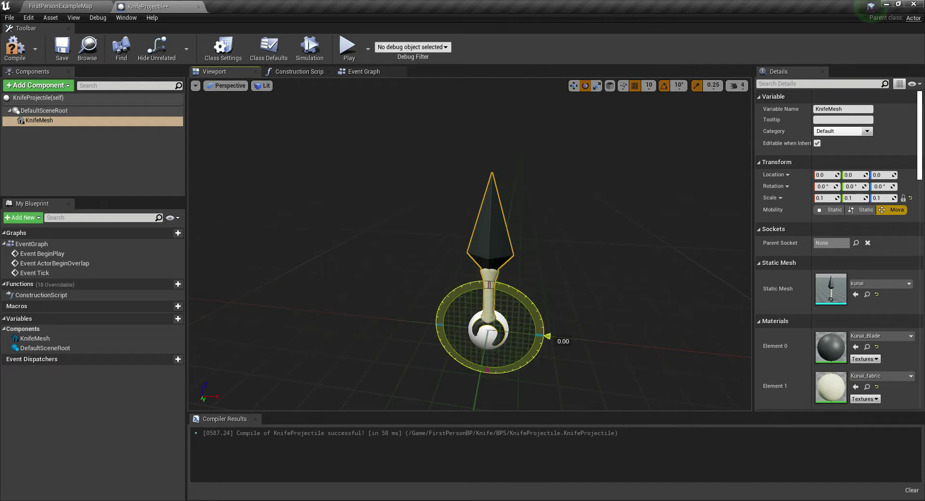
pyautogui.moveTo(548, 336); pyautogui.dragTo(480, 277)
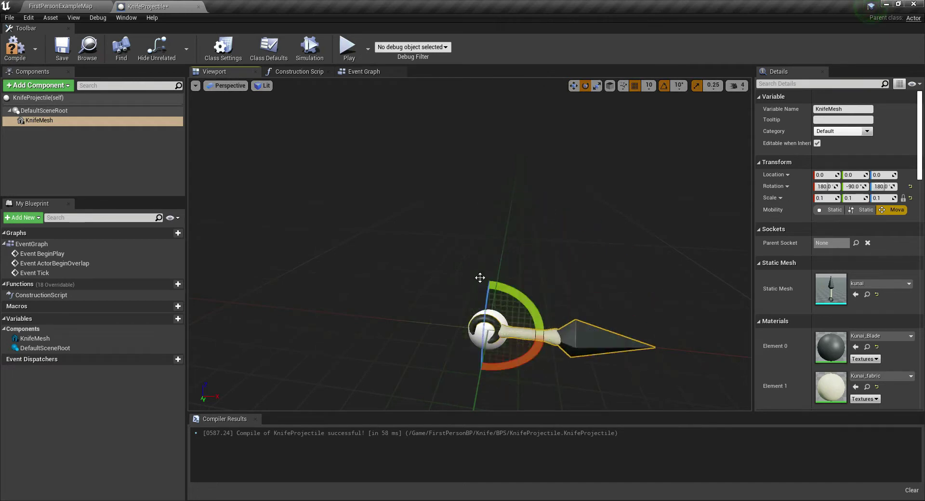
pyautogui.click(2, 58)
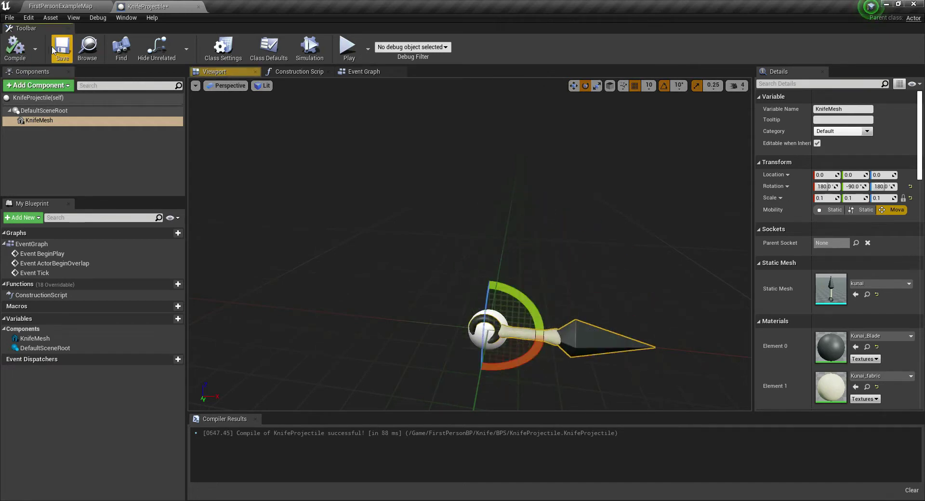
# Step: Delete all the default event nodes from the Event Graph
pyautogui.click(352, 72)
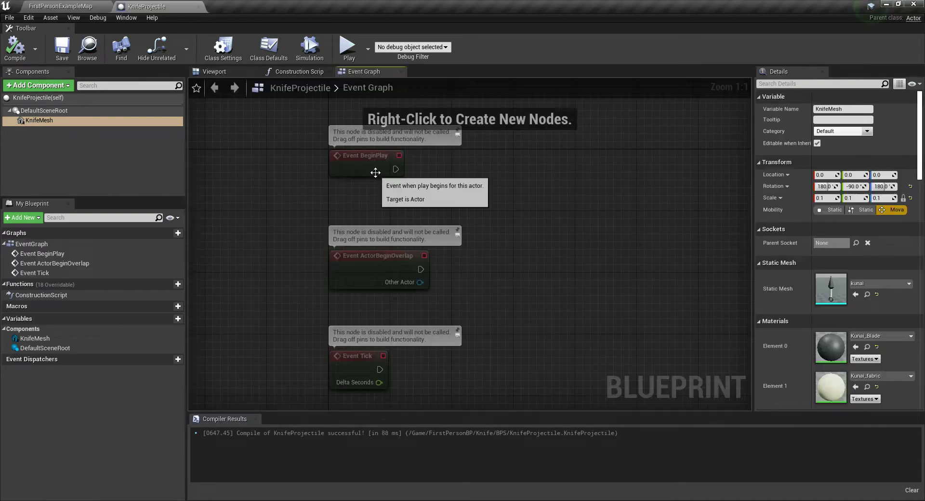
pyautogui.scroll(5, 381, 200)
pyautogui.scroll(-5, 385, 200)
pyautogui.scroll(1, 385, 201)
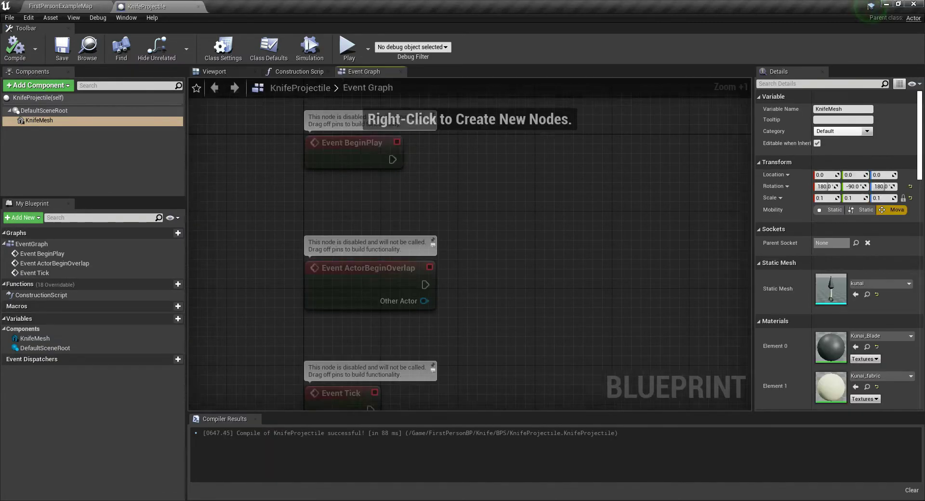
pyautogui.scroll(-3, 462, 308)
pyautogui.hotkey('ctrl', 'a')
pyautogui.press('Delete')
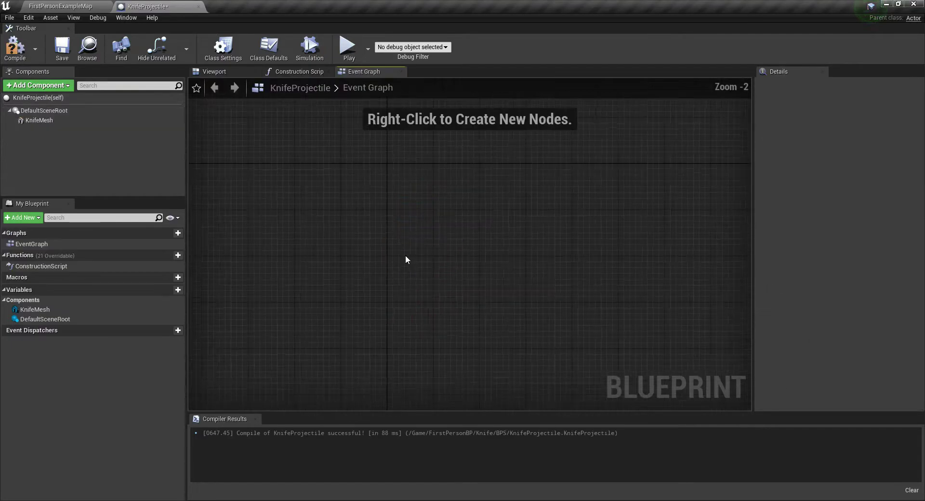
# Step: Add a custom event named Projectile to the graph
pyautogui.scroll(2, 406, 260)
pyautogui.rightClick(457, 237)
pyautogui.write('cust')
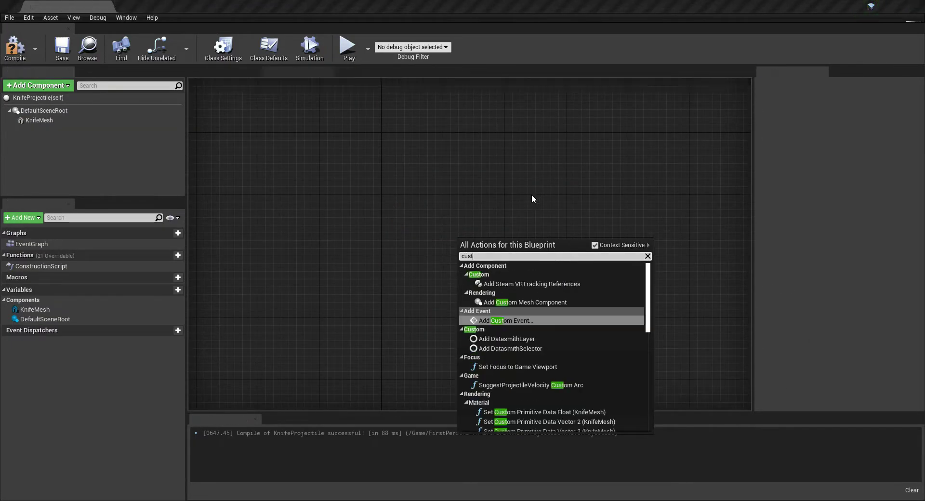
pyautogui.write('om even')
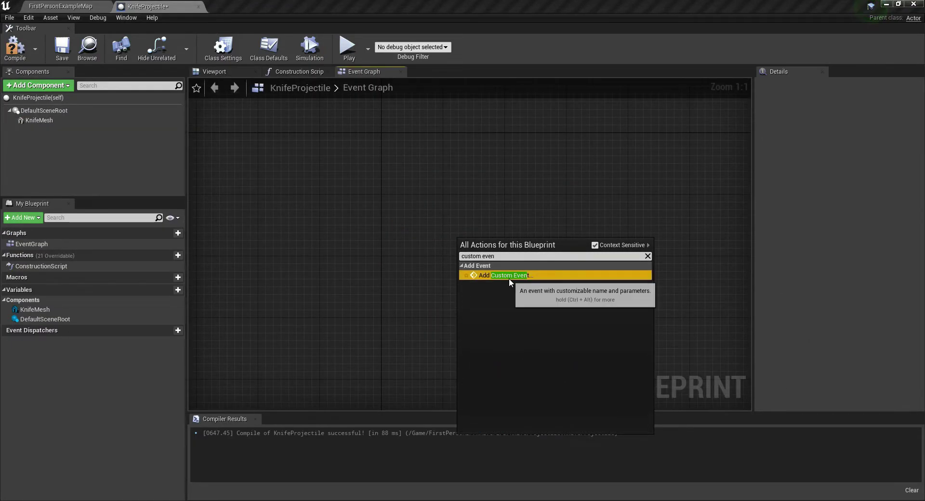
pyautogui.click(509, 279)
pyautogui.write('Projecti')
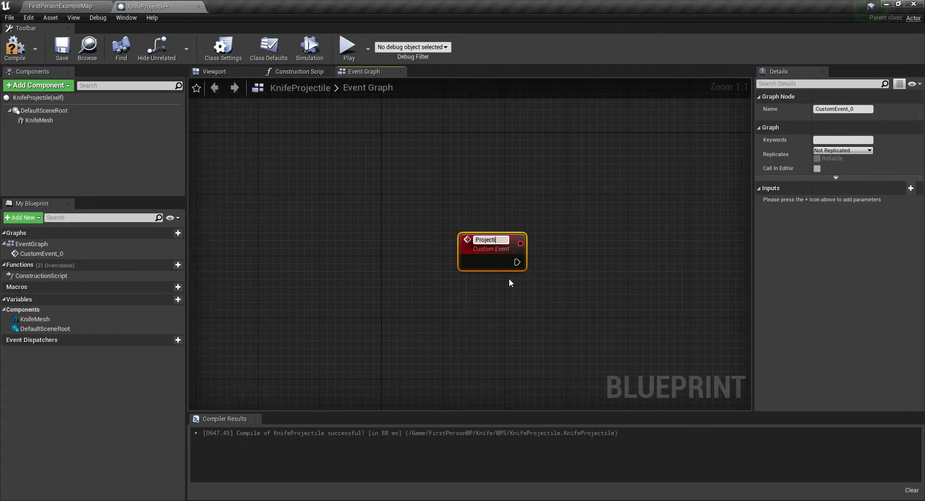
pyautogui.write('le')
pyautogui.press('Return')
pyautogui.scroll(3, 511, 276)
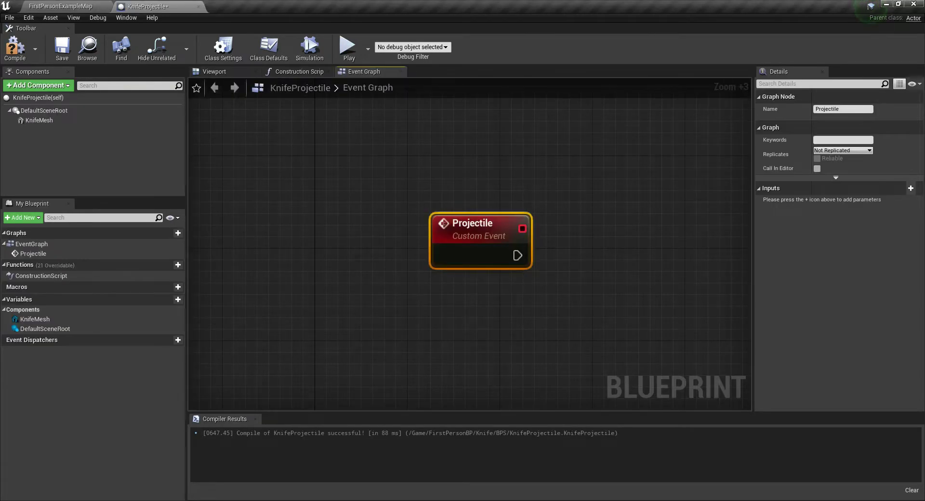
pyautogui.moveTo(560, 259); pyautogui.dragTo(436, 259, button='right')
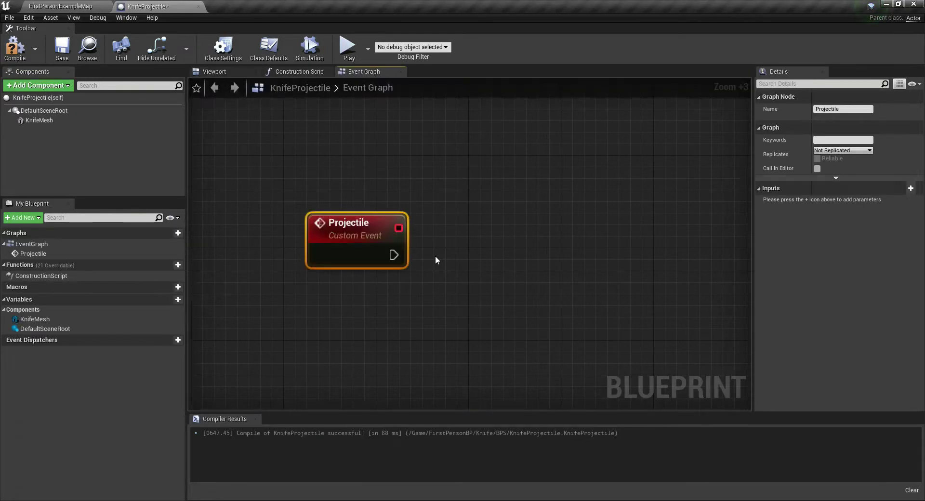
# Step: Add a Vector variable named TargetLocation and compile with F7
pyautogui.click(490, 207)
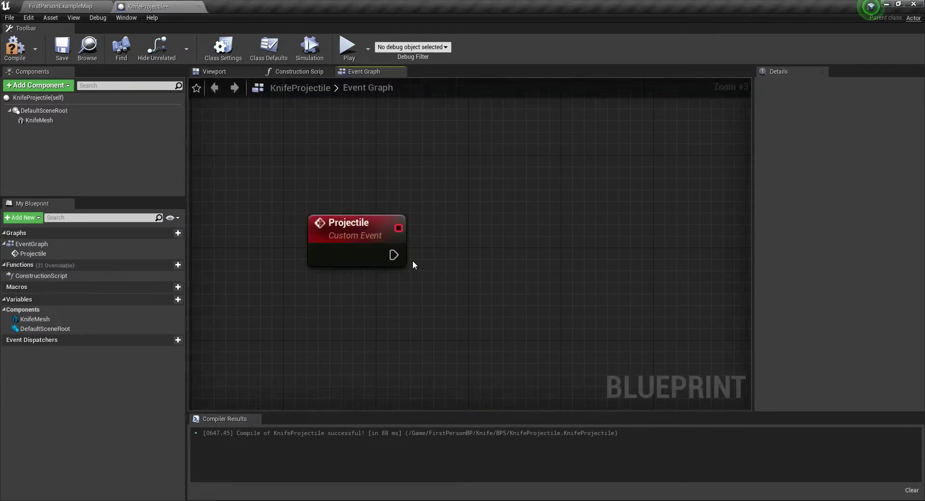
pyautogui.click(171, 304)
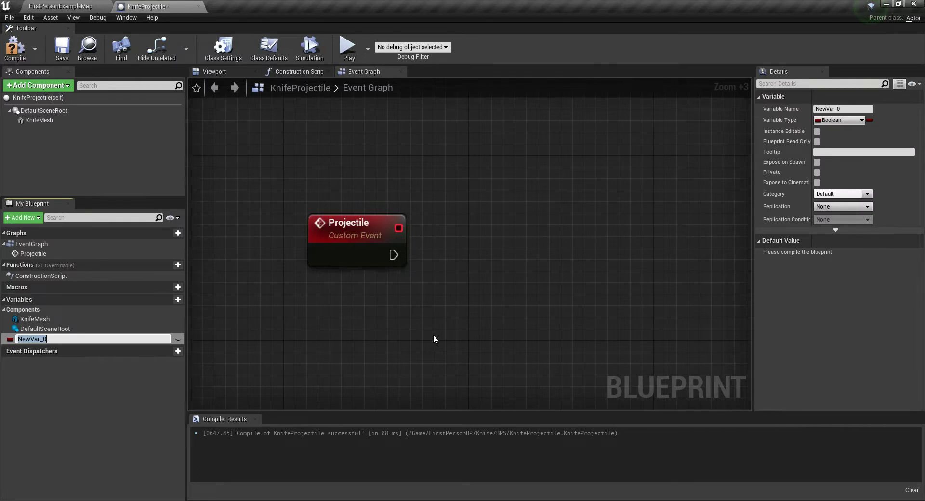
pyautogui.write('ation')
pyautogui.press('Return')
pyautogui.click(845, 121)
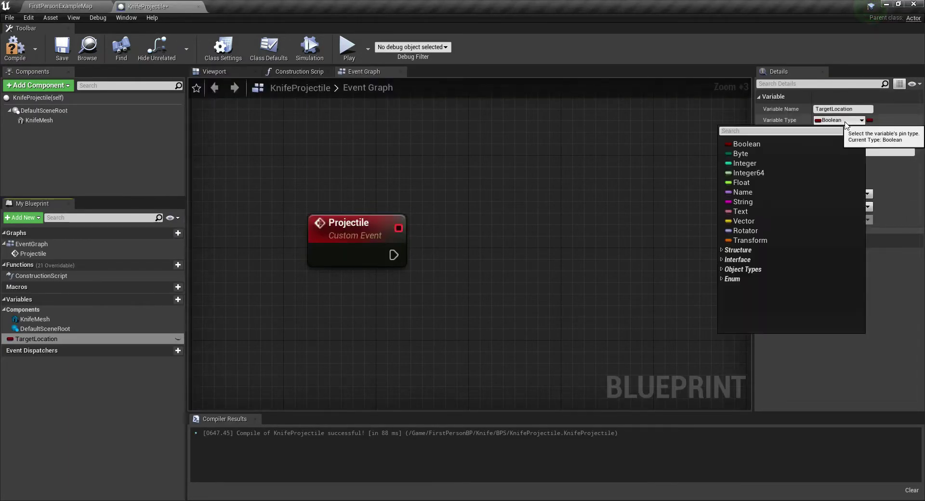
pyautogui.write('vector')
pyautogui.press('Return')
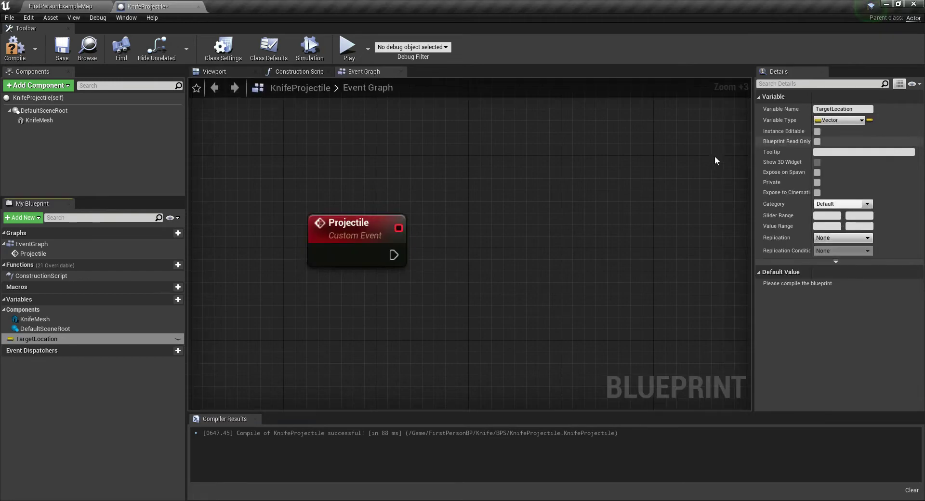
pyautogui.press('F7')
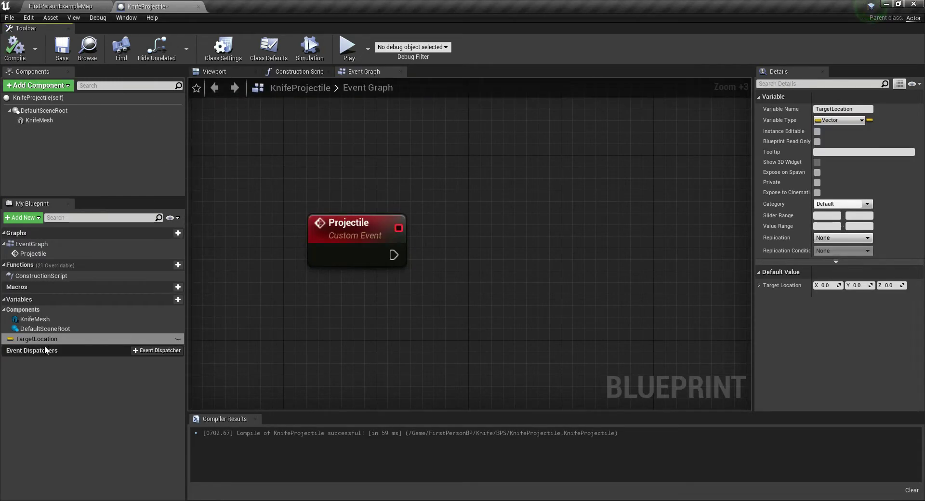
# Step: Feed GetActorLocation and TargetLocation into a Find Look at Rotation node
pyautogui.keyDown('ctrl'); pyautogui.moveTo(41, 339); pyautogui.dragTo(263, 318); pyautogui.keyUp('ctrl')
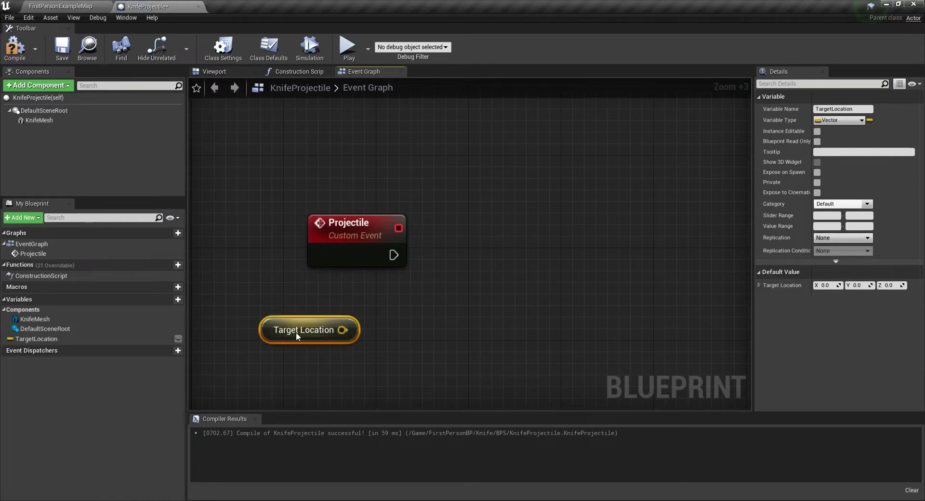
pyautogui.rightClick(297, 314)
pyautogui.write('get')
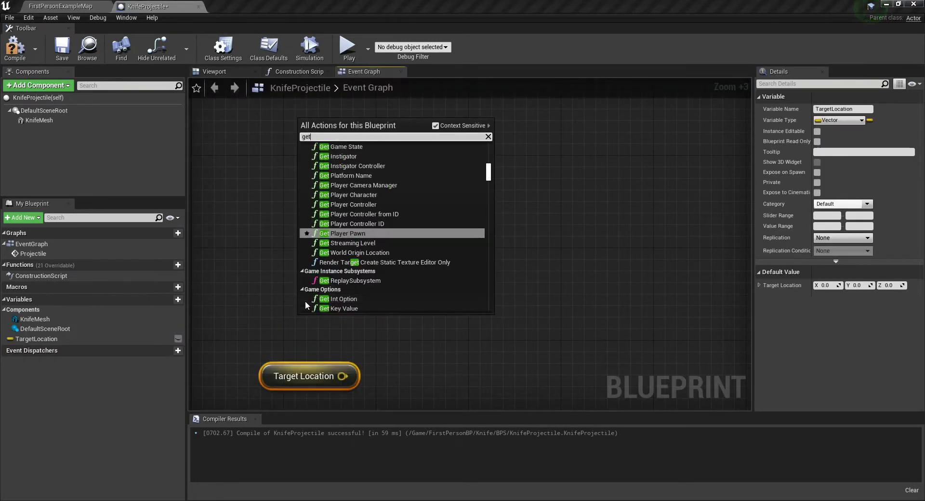
pyautogui.write(' actor loca')
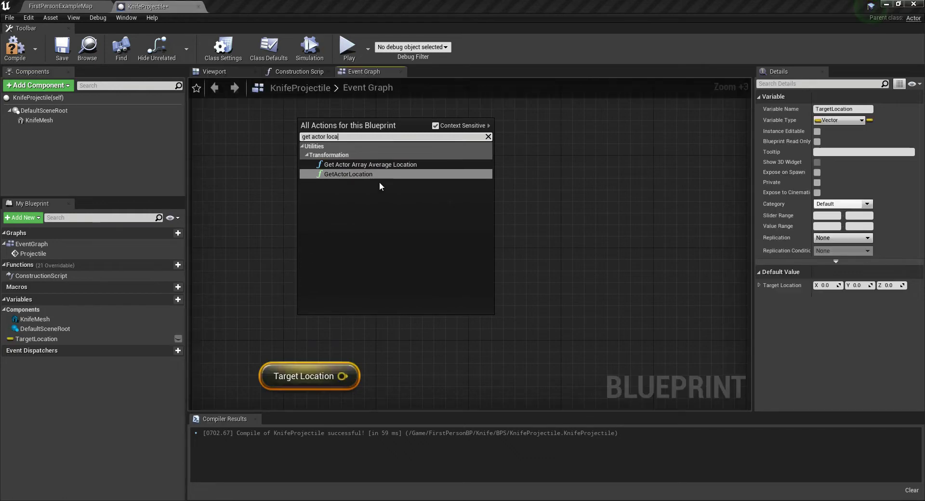
pyautogui.click(379, 181)
pyautogui.moveTo(341, 331); pyautogui.dragTo(248, 319)
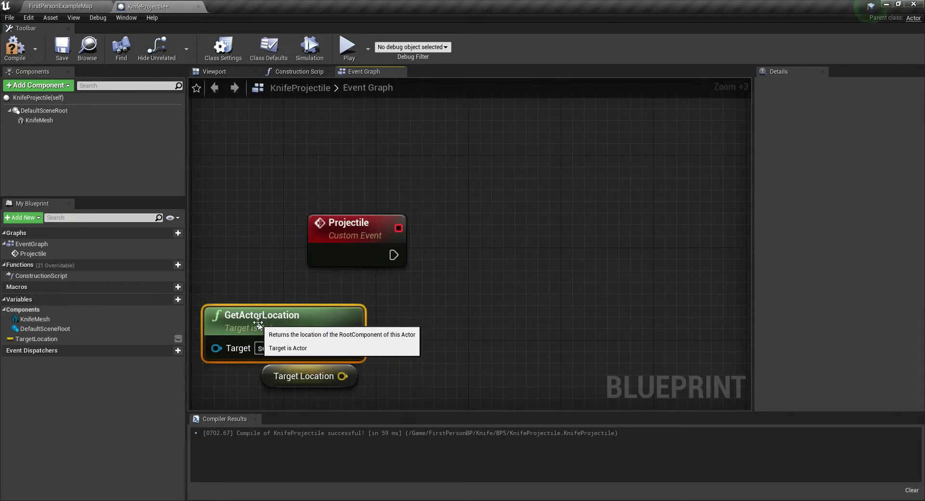
pyautogui.moveTo(349, 347); pyautogui.dragTo(378, 345)
pyautogui.write('find look a')
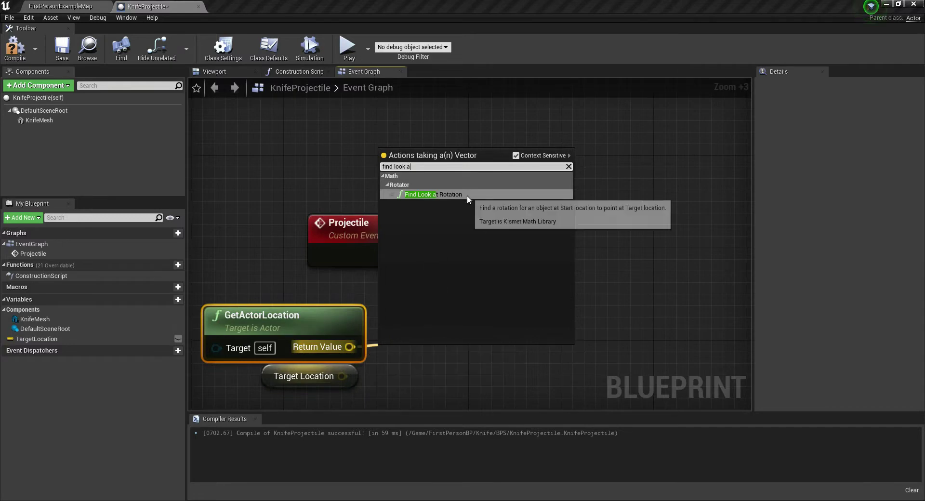
pyautogui.click(467, 195)
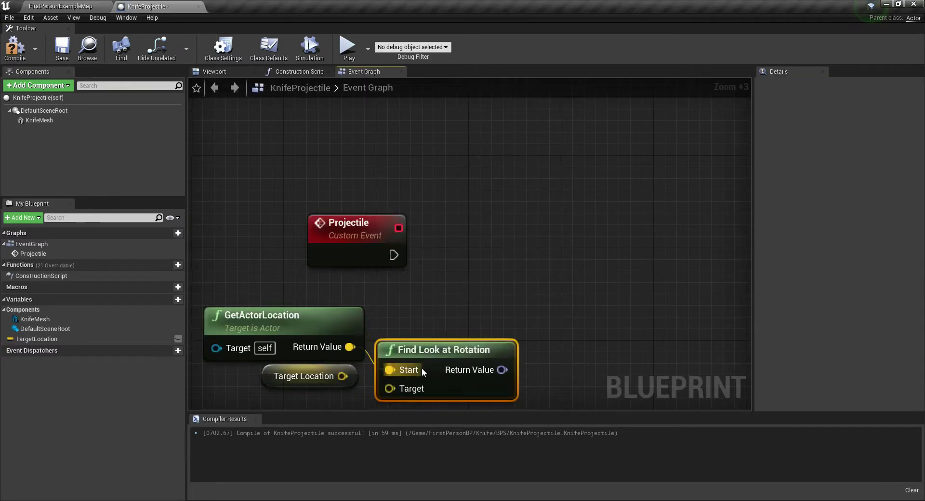
pyautogui.moveTo(342, 376); pyautogui.dragTo(390, 356)
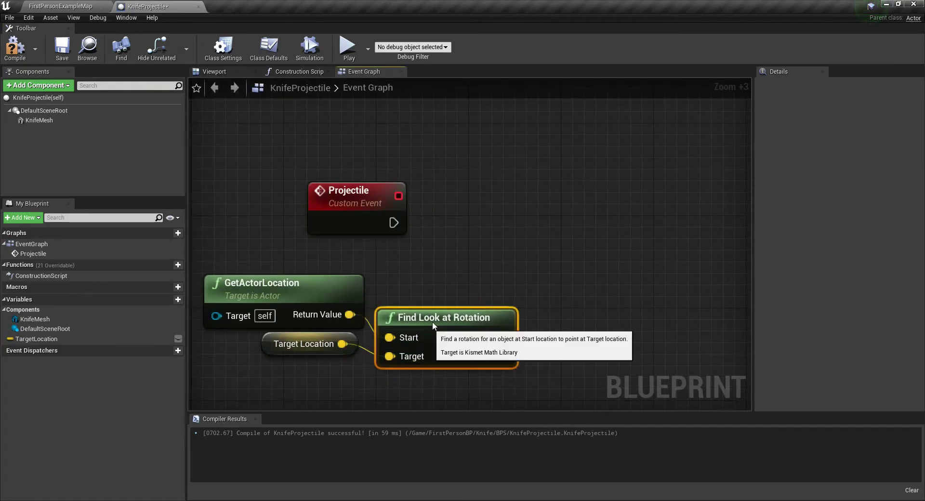
pyautogui.moveTo(432, 320); pyautogui.dragTo(444, 310)
# Step: Add SetActorRotation after Projectile, using the look-at rotation as New Rotation
pyautogui.moveTo(553, 198); pyautogui.dragTo(461, 230, button='right')
pyautogui.rightClick(461, 231)
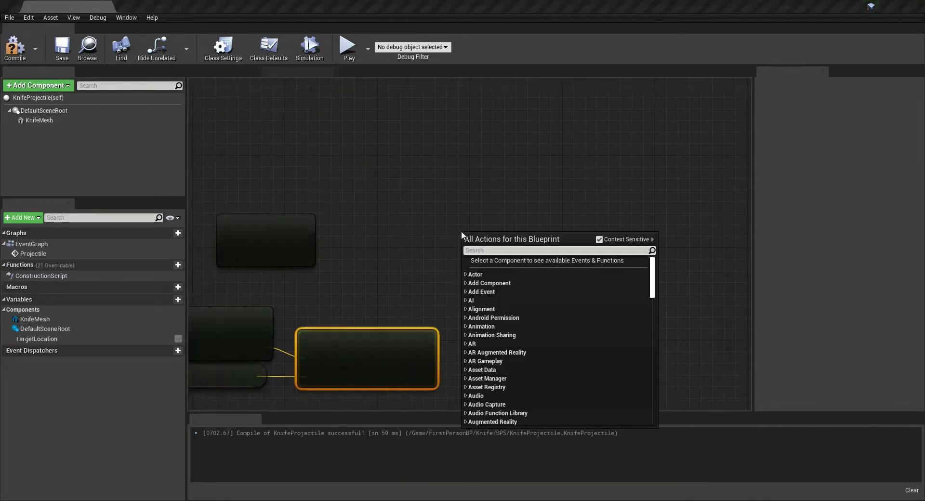
pyautogui.write('set actor rota')
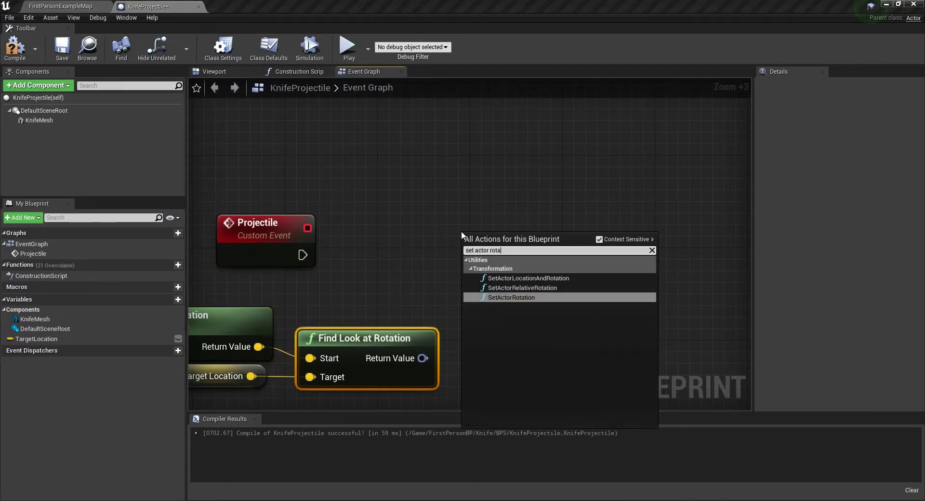
pyautogui.click(539, 299)
pyautogui.moveTo(302, 255); pyautogui.dragTo(472, 255)
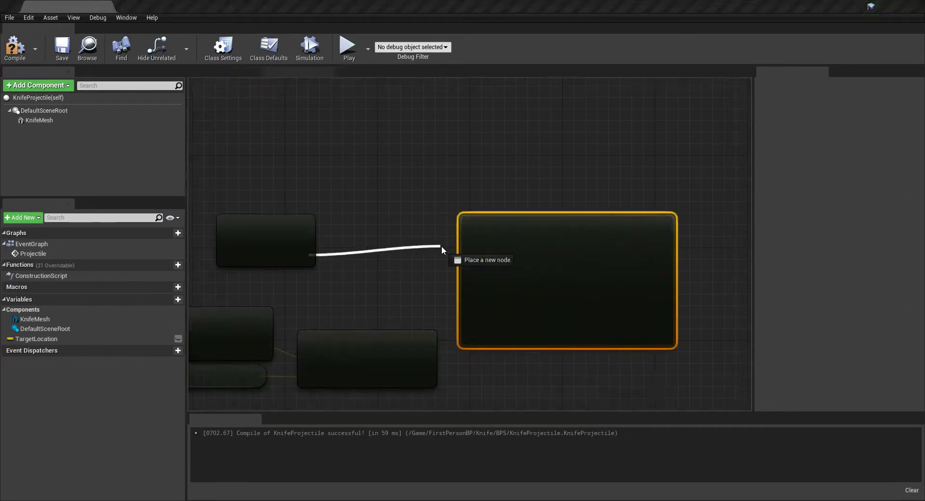
pyautogui.moveTo(423, 358); pyautogui.dragTo(473, 305)
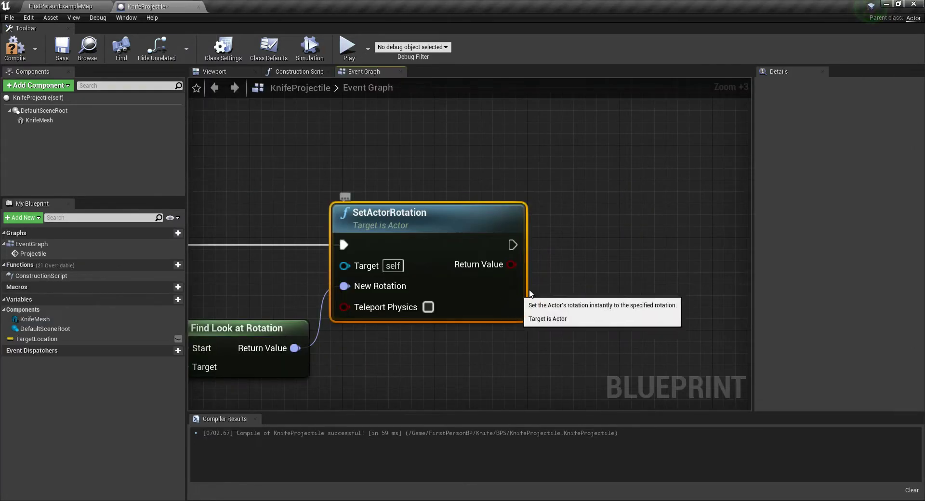
pyautogui.moveTo(521, 295); pyautogui.dragTo(484, 303, button='right')
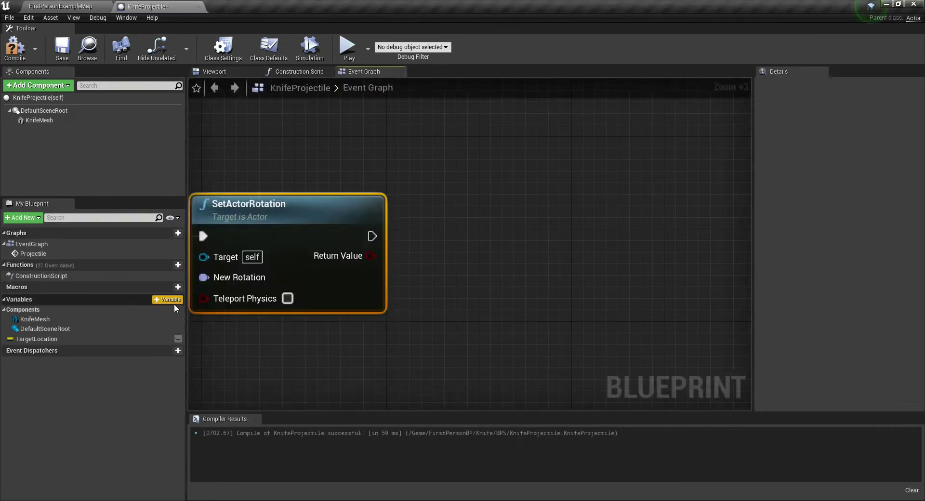
# Step: Add a StartLocation vector set from GetActorLocation after SetActorRotation
pyautogui.click(177, 300)
pyautogui.write('StartL')
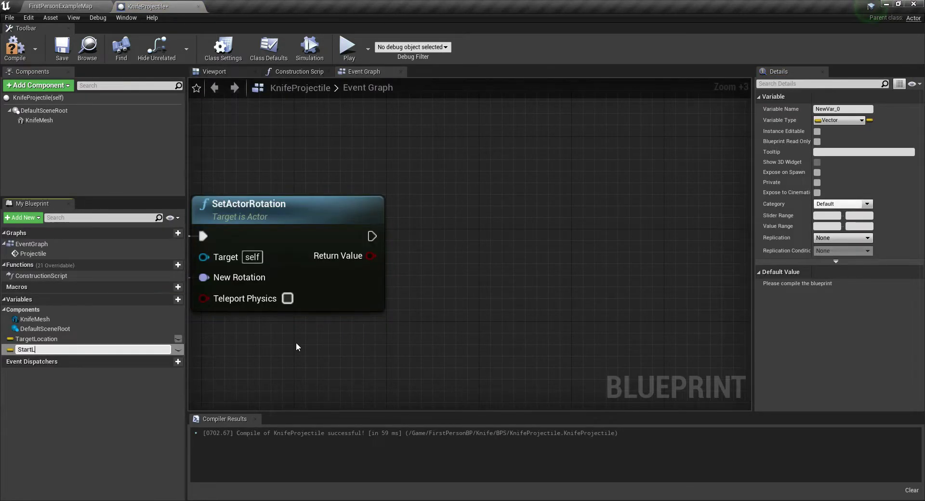
pyautogui.write('ocation')
pyautogui.press('Return')
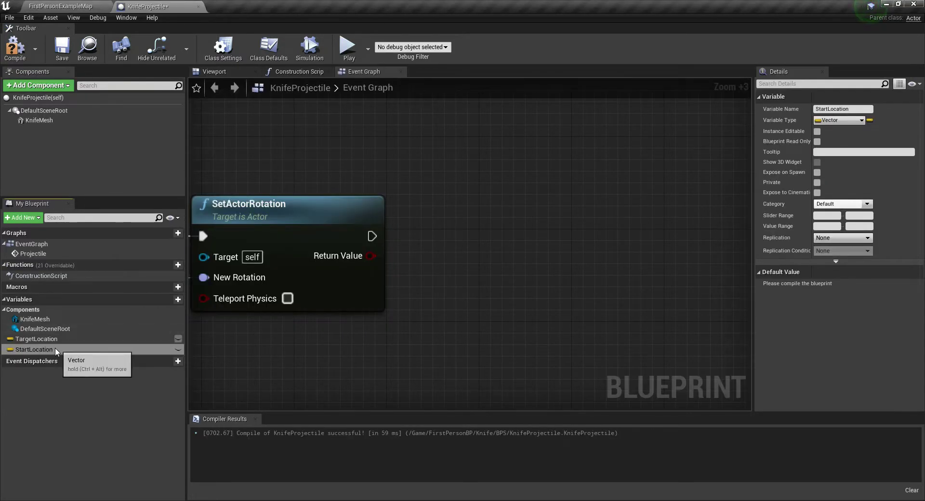
pyautogui.moveTo(44, 349)
pyautogui.mouseDown()
pyautogui.moveTo(412, 248)
pyautogui.moveTo(467, 223)
pyautogui.mouseUp()
pyautogui.click(492, 241)
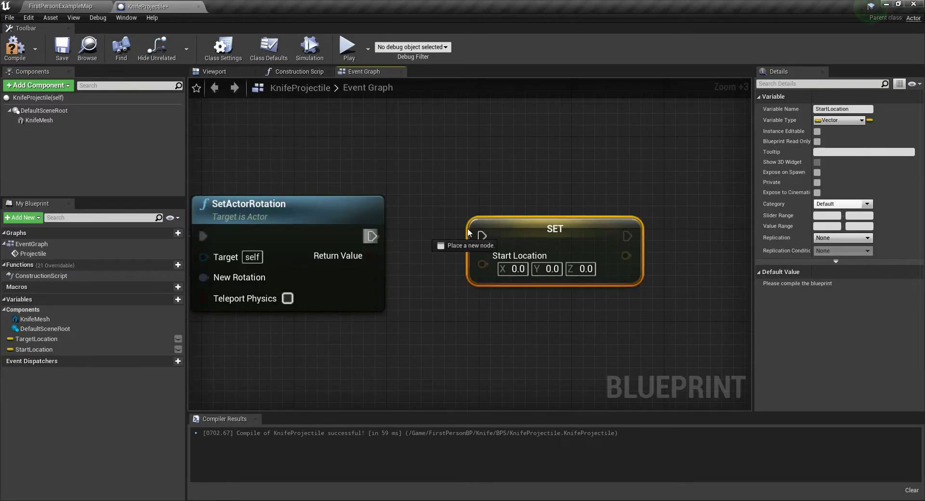
pyautogui.moveTo(372, 236)
pyautogui.mouseDown()
pyautogui.moveTo(482, 236)
pyautogui.moveTo(407, 337)
pyautogui.mouseUp()
pyautogui.write('get ac')
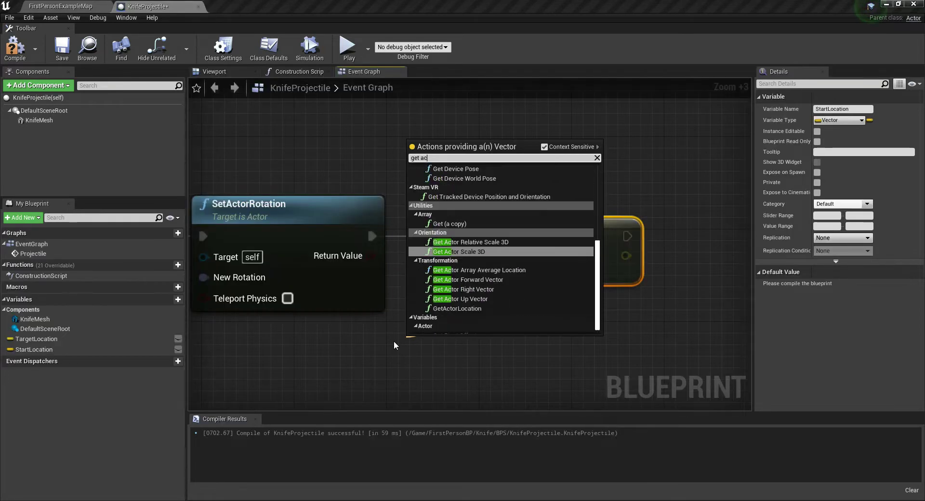
pyautogui.write('tor location')
pyautogui.click(481, 197)
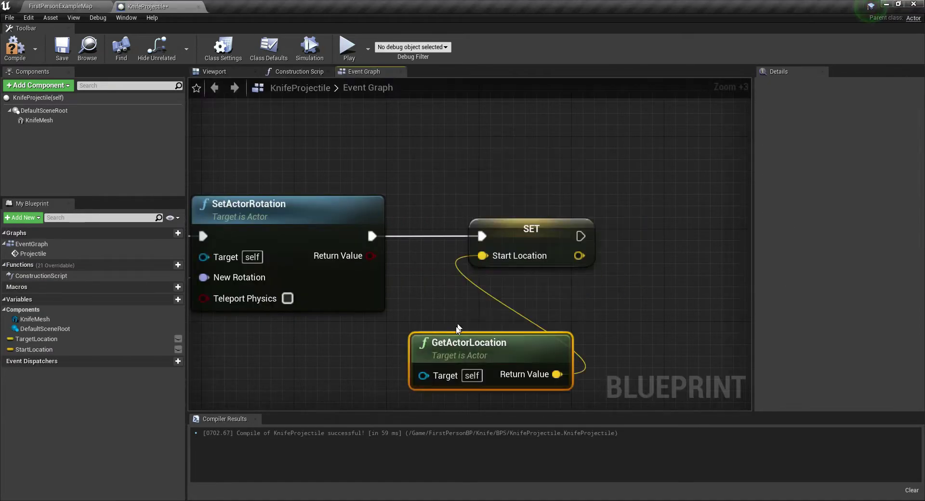
pyautogui.moveTo(559, 340); pyautogui.dragTo(310, 345, button='right')
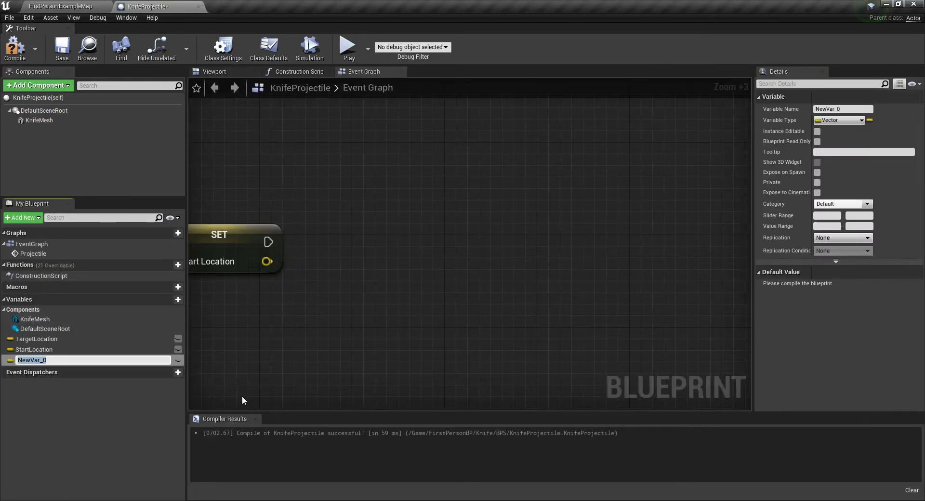
# Step: Add an EndLocation variable whose SET node follows StartLocation and takes TargetLocation
pyautogui.write('End')
pyautogui.write('Location')
pyautogui.press('Return')
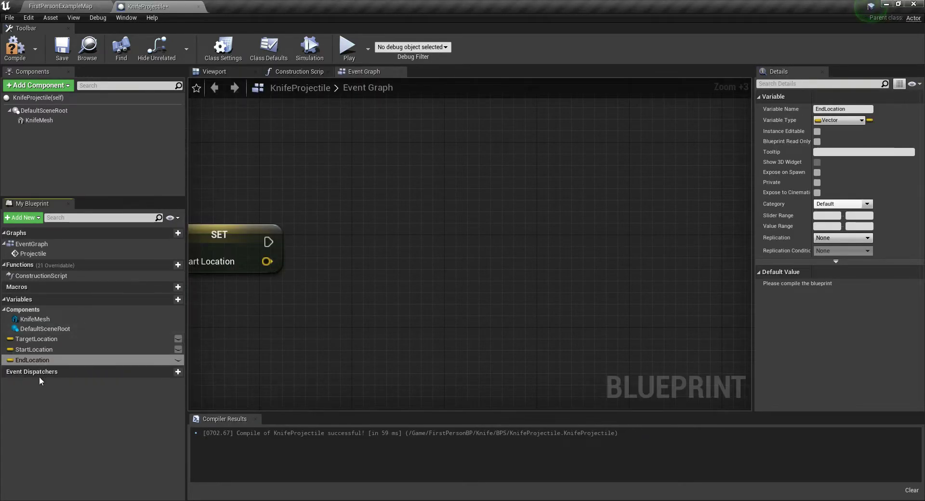
pyautogui.moveTo(32, 360); pyautogui.dragTo(363, 241)
pyautogui.click(381, 260)
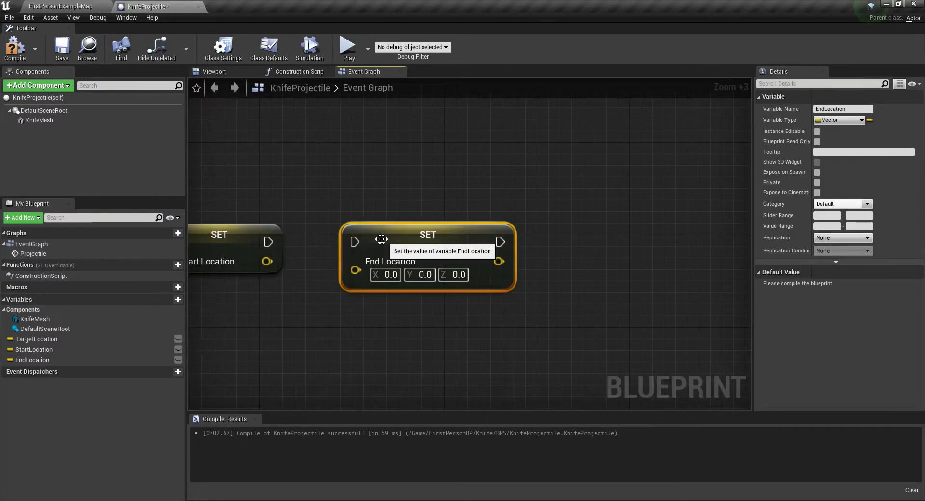
pyautogui.moveTo(268, 242); pyautogui.dragTo(356, 242)
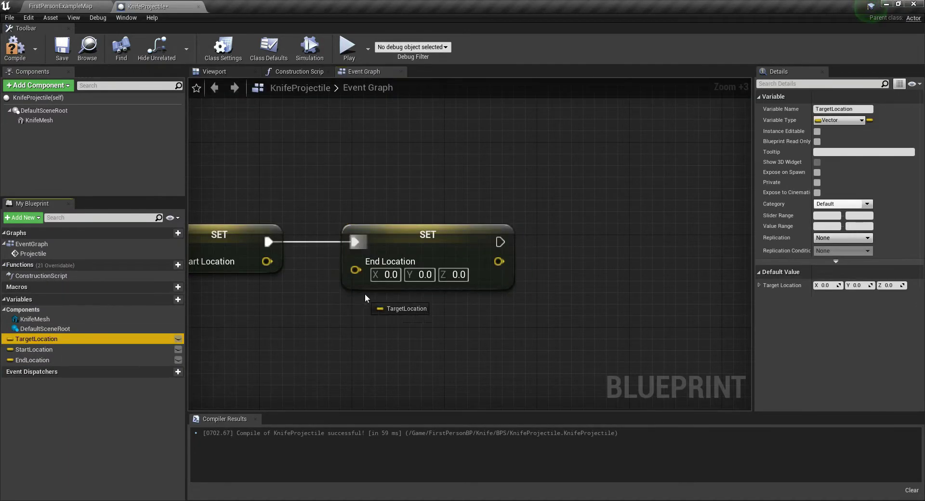
pyautogui.moveTo(54, 340); pyautogui.dragTo(357, 270)
pyautogui.click(357, 332)
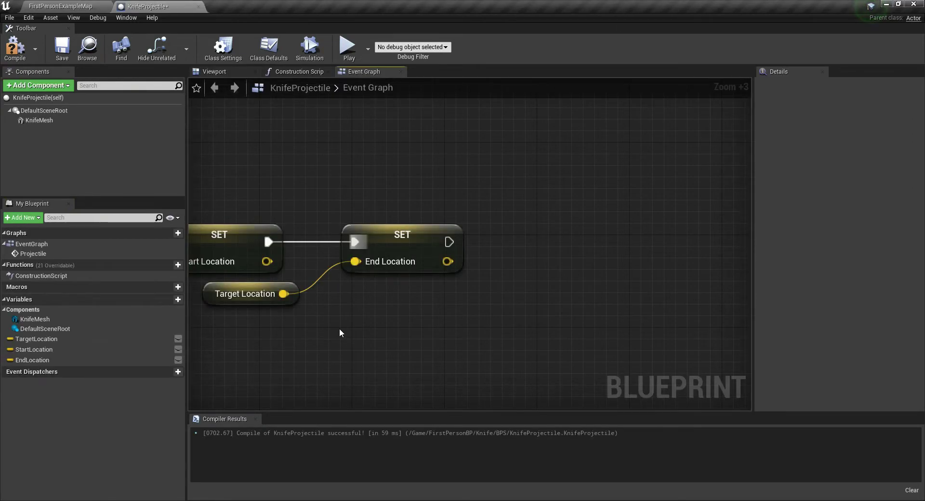
# Step: Add a Direction variable and place its SET node after SET End Location
pyautogui.click(174, 300)
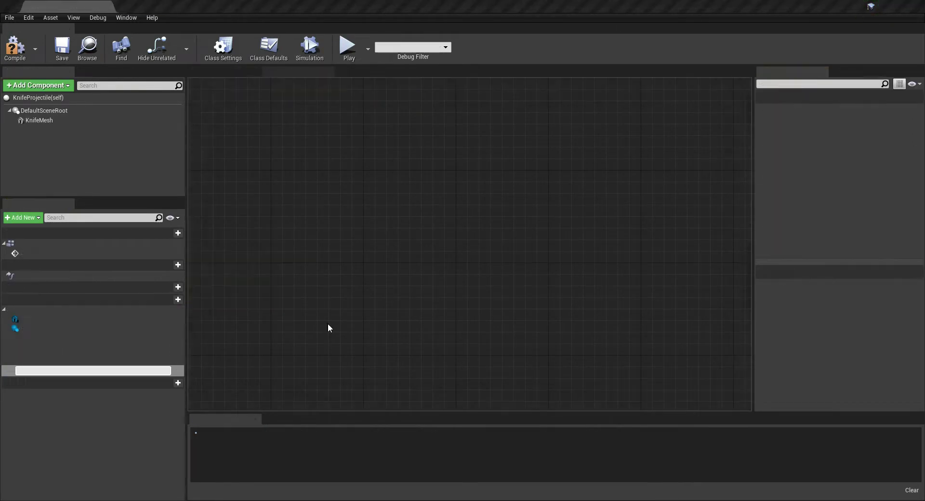
pyautogui.write('Direction')
pyautogui.press('Return')
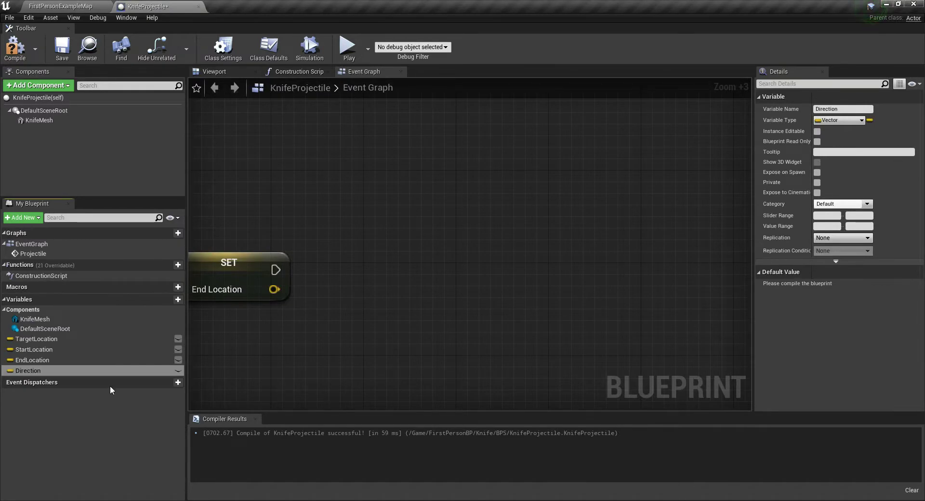
pyautogui.moveTo(70, 371); pyautogui.dragTo(311, 269)
pyautogui.click(379, 292)
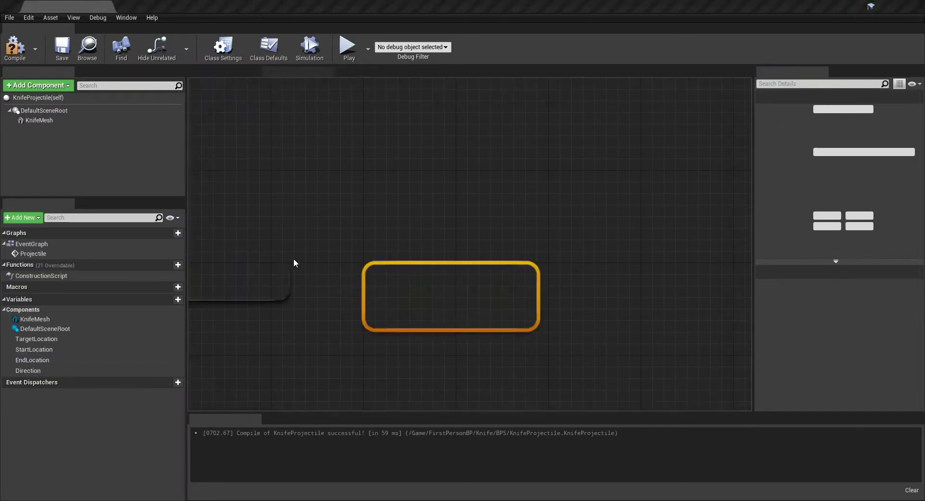
pyautogui.moveTo(401, 278); pyautogui.dragTo(401, 266)
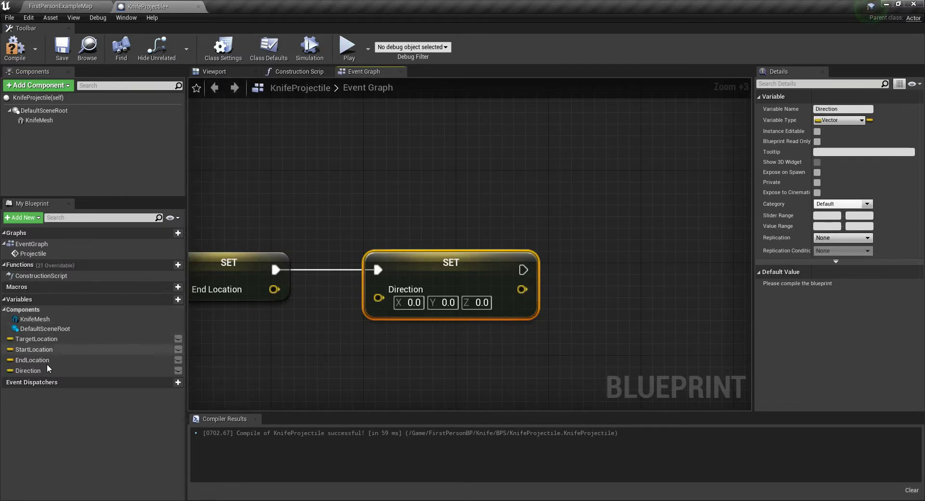
# Step: Build a vector subtract node computing End Location minus Start Location
pyautogui.moveTo(45, 365); pyautogui.dragTo(236, 332)
pyautogui.click(248, 336)
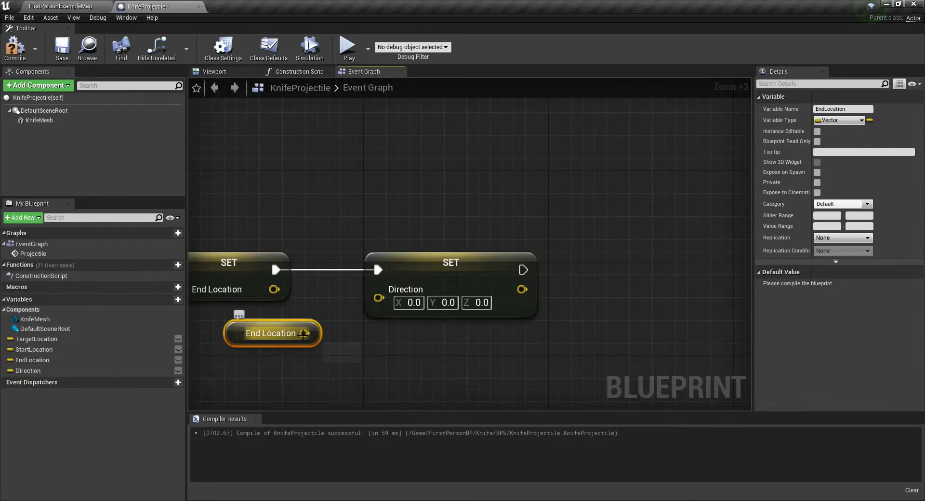
pyautogui.moveTo(303, 334); pyautogui.dragTo(348, 397)
pyautogui.write('-')
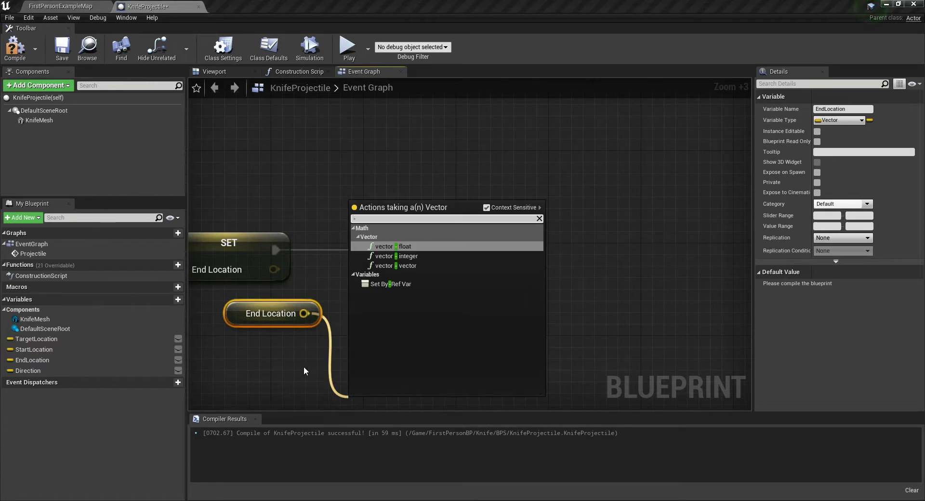
pyautogui.click(414, 264)
pyautogui.moveTo(384, 392); pyautogui.dragTo(392, 348)
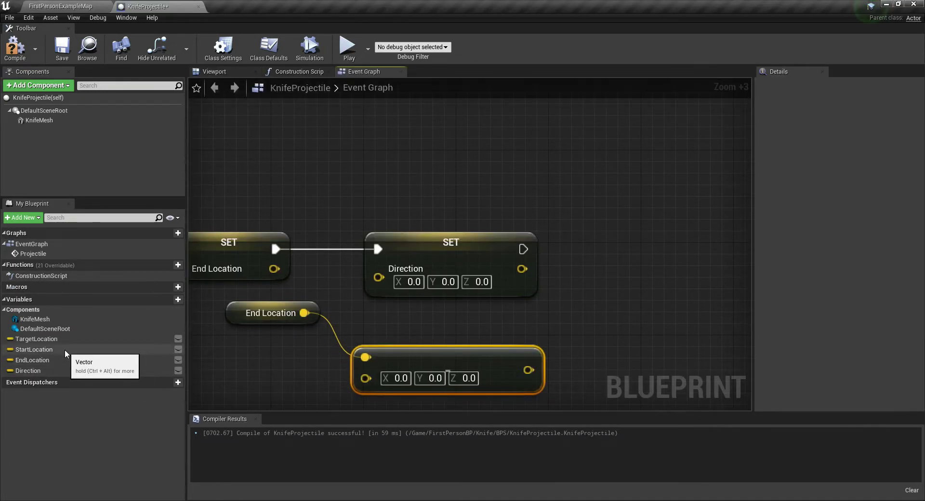
pyautogui.moveTo(65, 349); pyautogui.dragTo(233, 400)
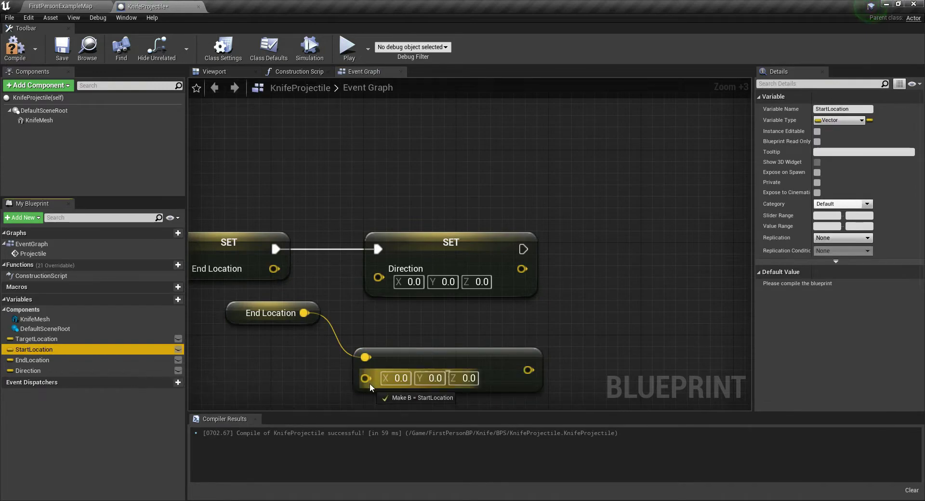
pyautogui.moveTo(370, 383); pyautogui.dragTo(369, 385)
# Step: Normalize the subtraction result and wire it into SET Direction
pyautogui.moveTo(426, 366); pyautogui.dragTo(456, 366)
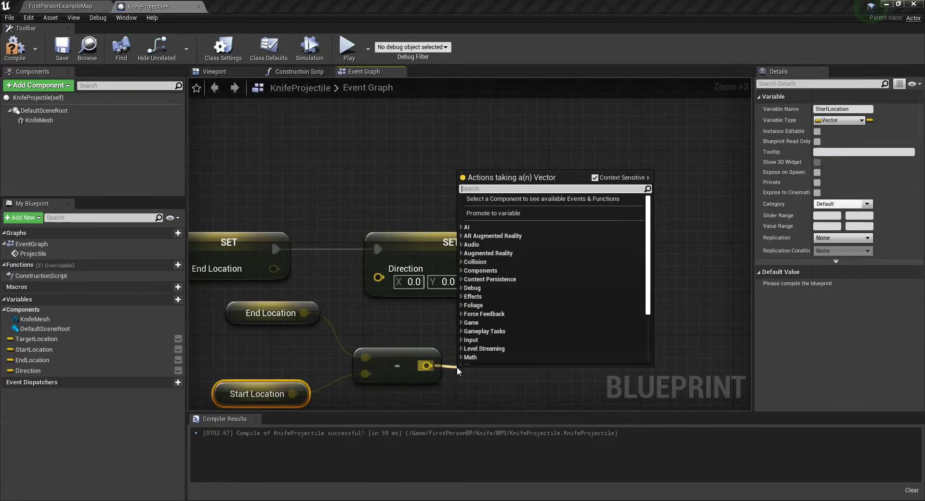
pyautogui.write('norma')
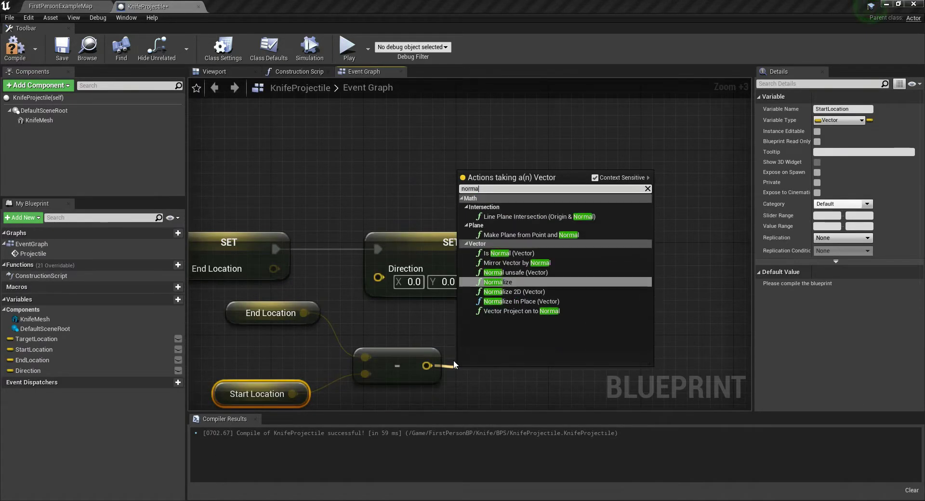
pyautogui.write('lize')
pyautogui.press('Return')
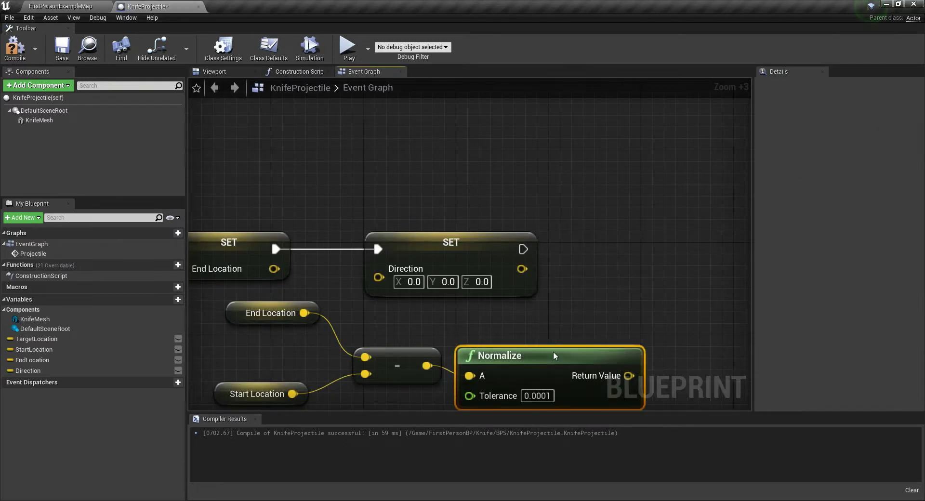
pyautogui.moveTo(629, 376); pyautogui.dragTo(394, 288)
pyautogui.moveTo(562, 251); pyautogui.dragTo(363, 250, button='right')
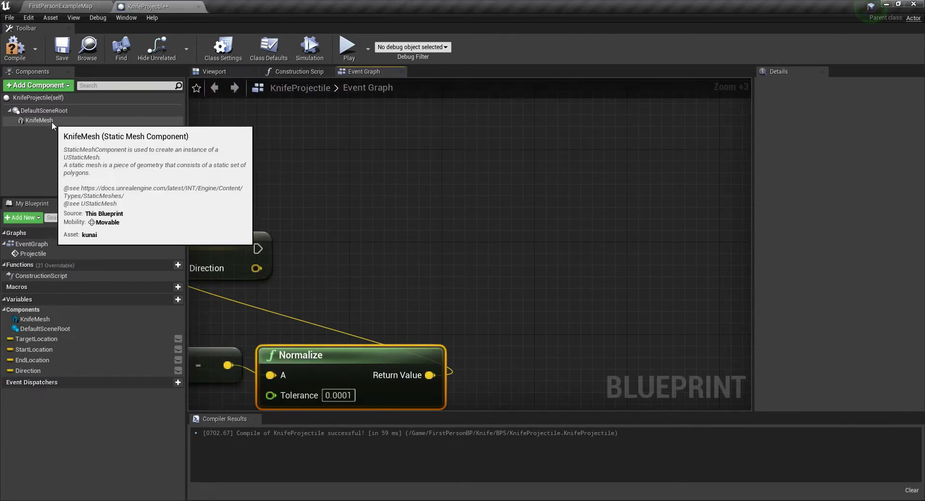
# Step: Add a ProjectileMovement component and a Set Velocity node chained after SET Direction
pyautogui.click(39, 85)
pyautogui.write('p')
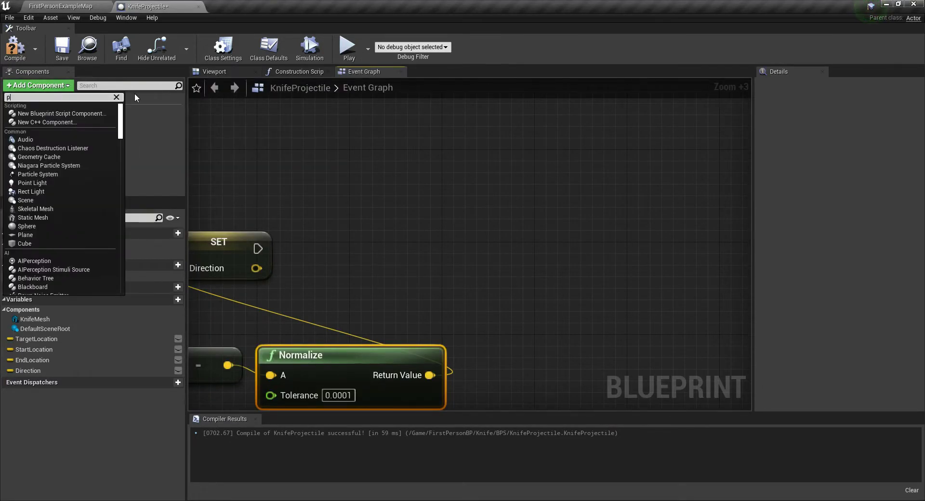
pyautogui.write('roje')
pyautogui.click(57, 111)
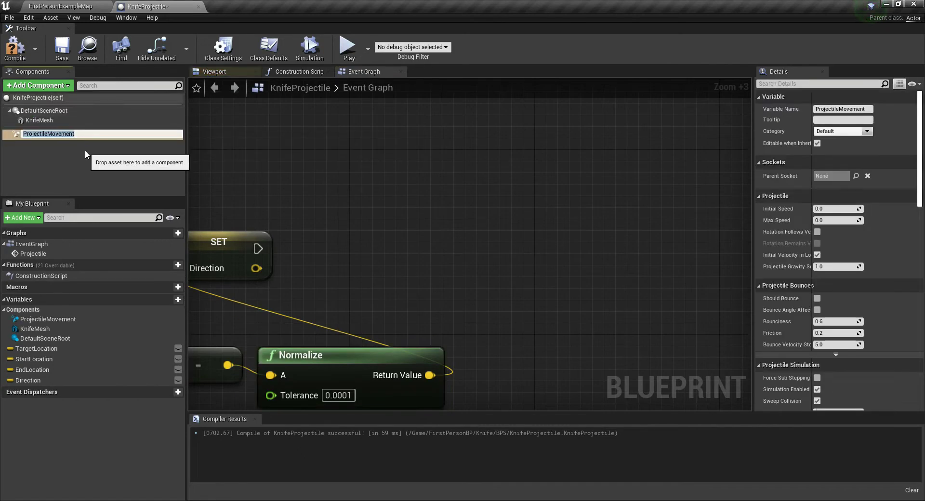
pyautogui.moveTo(43, 133); pyautogui.dragTo(504, 359)
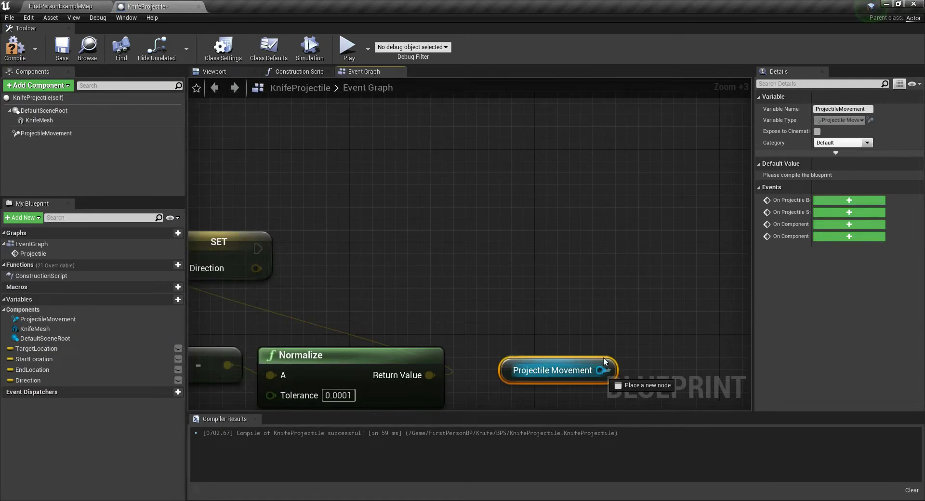
pyautogui.moveTo(605, 362); pyautogui.dragTo(570, 287)
pyautogui.write('set veloc')
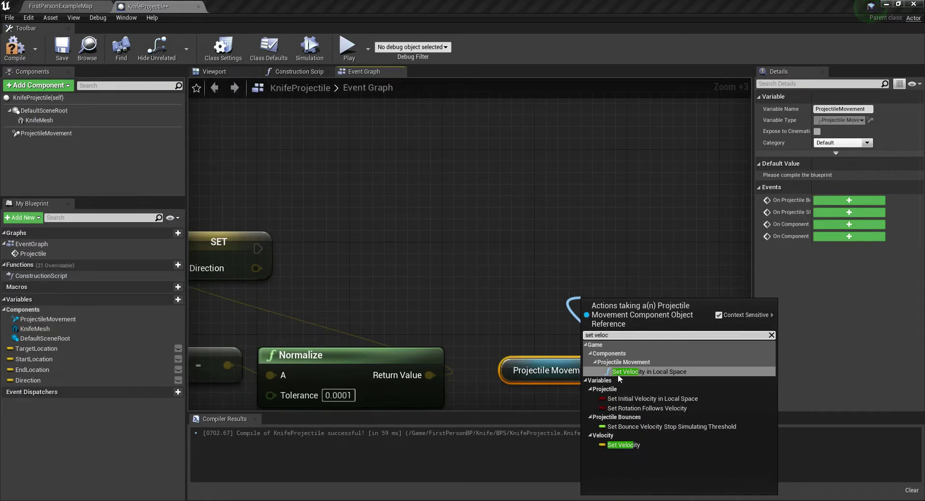
pyautogui.click(631, 445)
pyautogui.moveTo(648, 330); pyautogui.dragTo(523, 250)
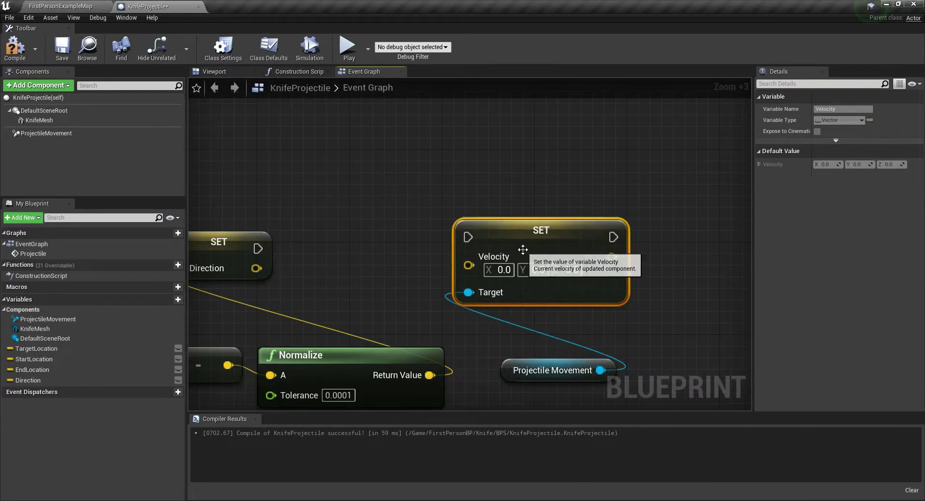
pyautogui.moveTo(259, 251); pyautogui.dragTo(424, 245)
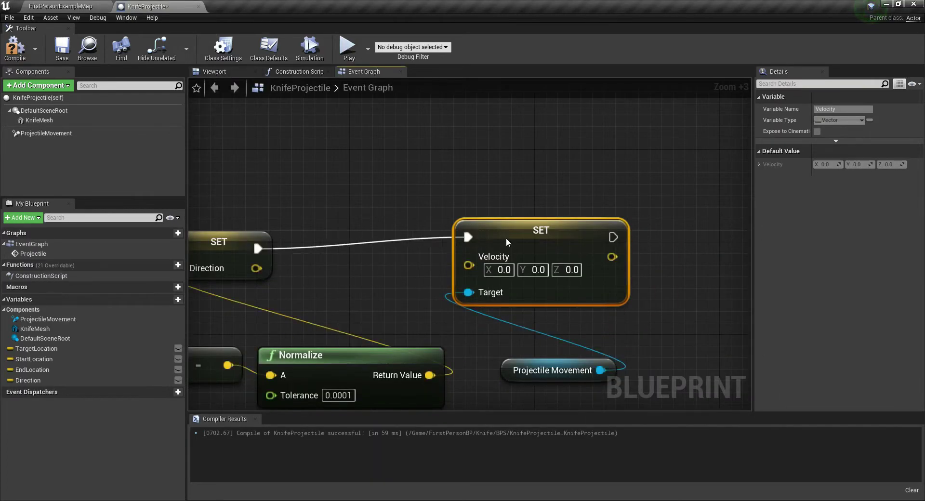
pyautogui.moveTo(507, 241); pyautogui.dragTo(537, 251)
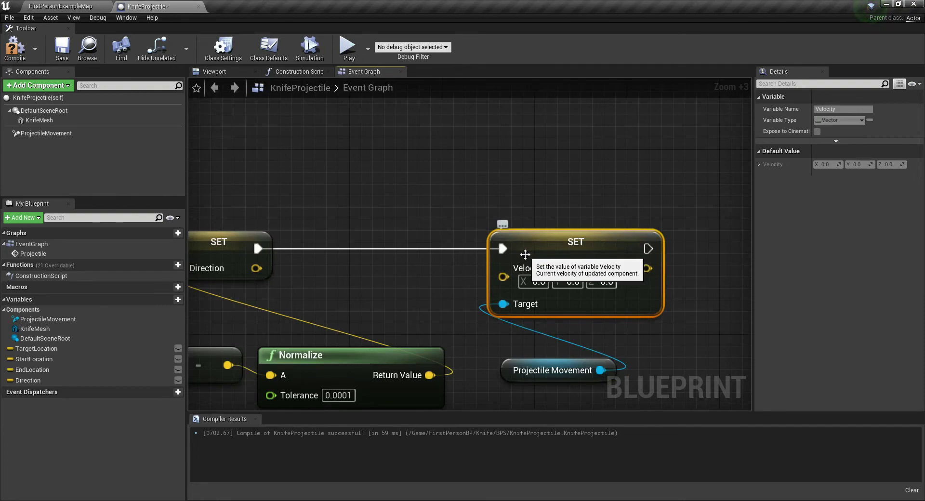
pyautogui.moveTo(525, 255); pyautogui.dragTo(595, 254)
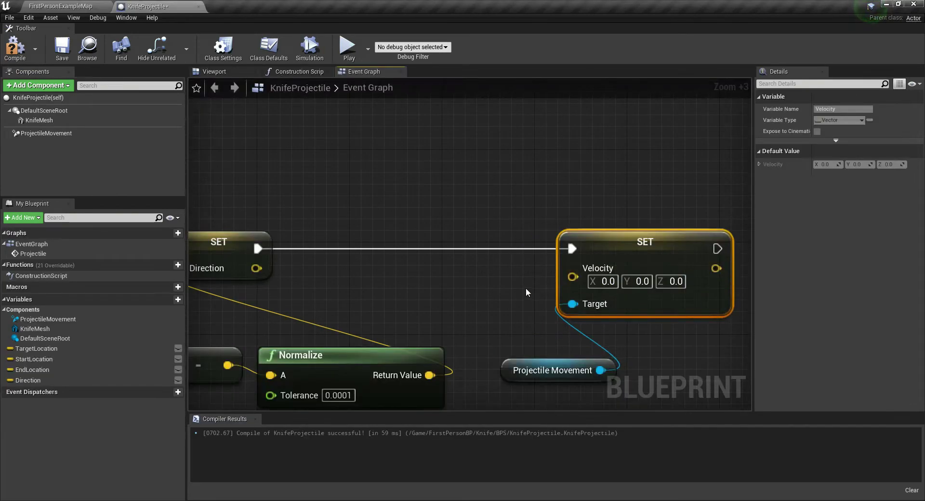
pyautogui.moveTo(528, 292); pyautogui.dragTo(506, 163, button='right')
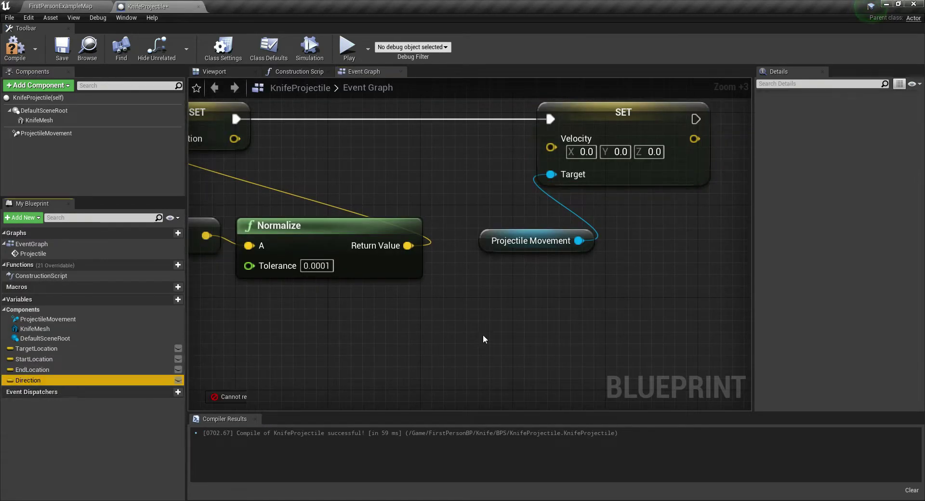
# Step: Feed Direction multiplied by 10000.0 into the Set Velocity node
pyautogui.moveTo(28, 380)
pyautogui.mouseDown()
pyautogui.moveTo(482, 313)
pyautogui.moveTo(545, 331)
pyautogui.mouseUp()
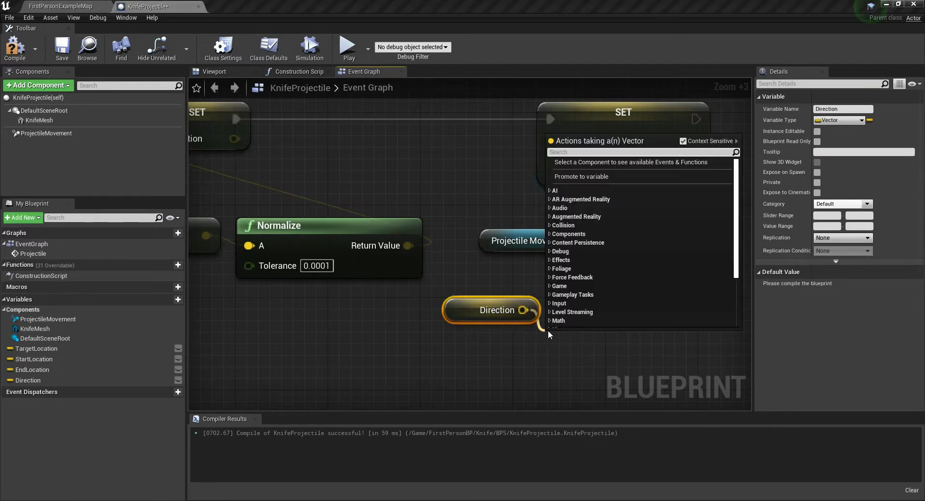
pyautogui.write('*float')
pyautogui.click(603, 180)
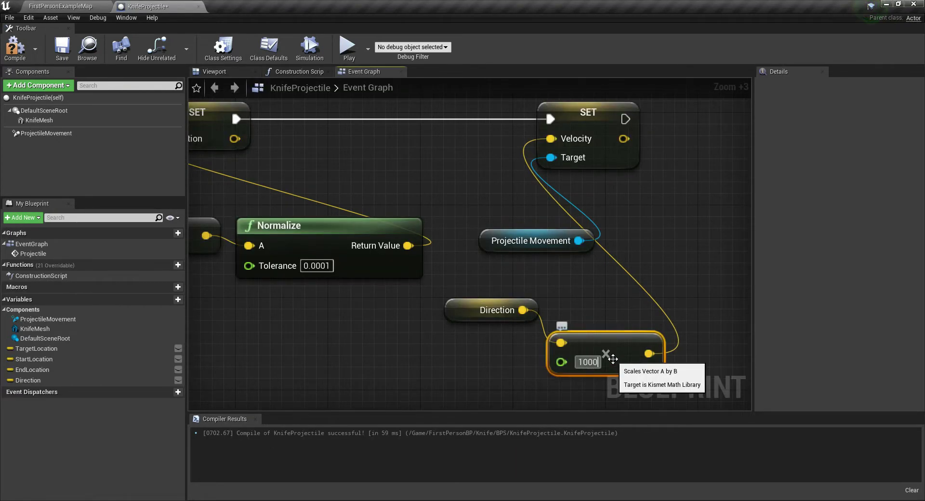
pyautogui.write('0')
pyautogui.press('Return')
pyautogui.click(48, 110)
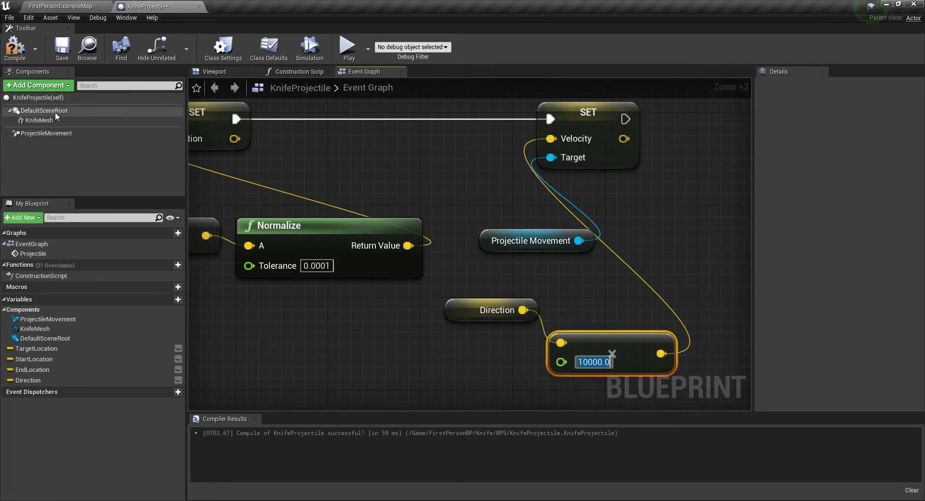
pyautogui.click(38, 120)
# Step: Set the ProjectileMovement component's Projectile Gravity Scale to 0.0
pyautogui.click(47, 133)
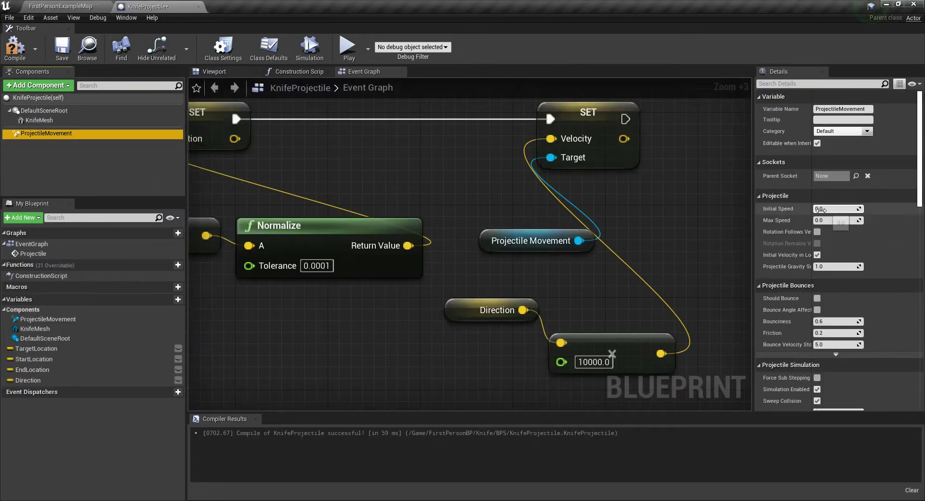
pyautogui.click(836, 266)
pyautogui.write('0')
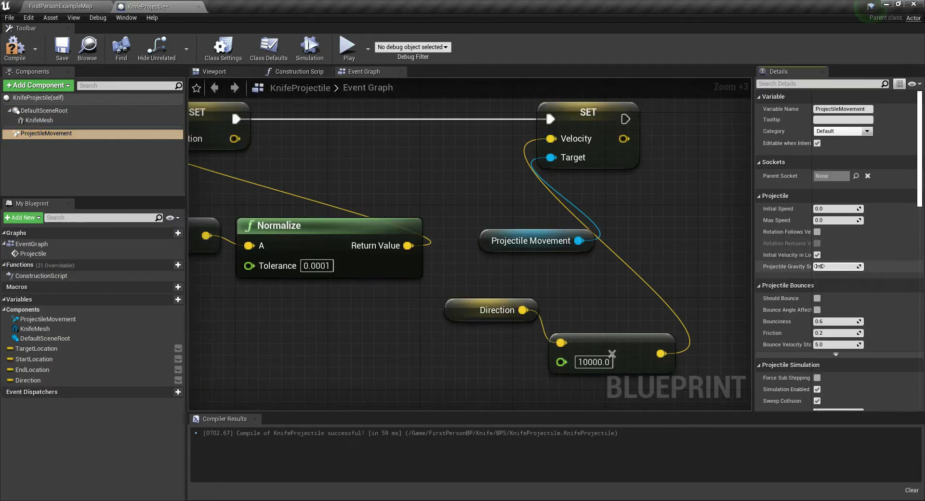
pyautogui.press('Return')
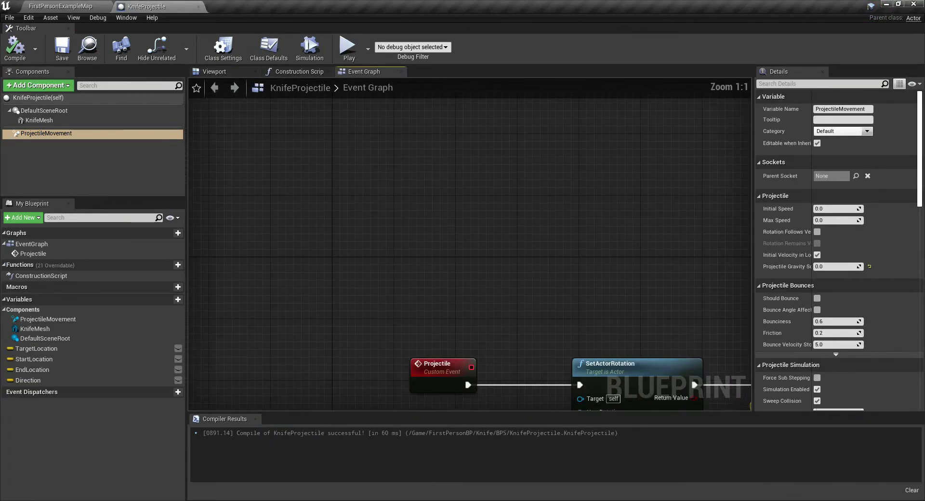
# Step: Add Event BeginPlay and make it call the Projectile event
pyautogui.rightClick(374, 213)
pyautogui.write('begin play')
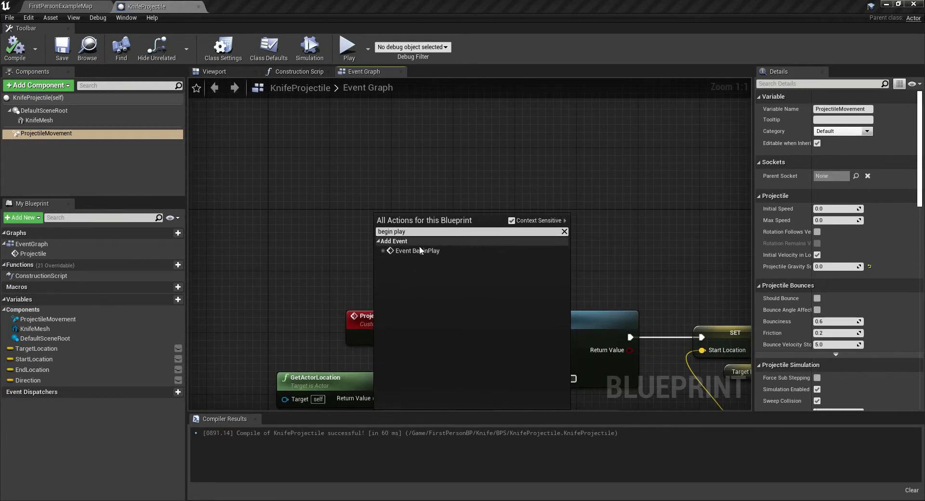
pyautogui.click(419, 250)
pyautogui.moveTo(410, 230); pyautogui.dragTo(400, 157)
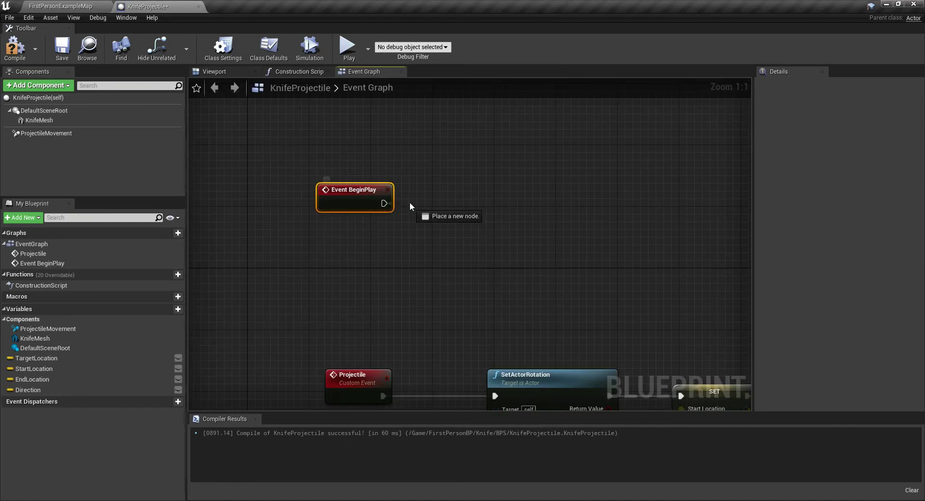
pyautogui.moveTo(384, 203); pyautogui.dragTo(409, 201)
pyautogui.write('projectil')
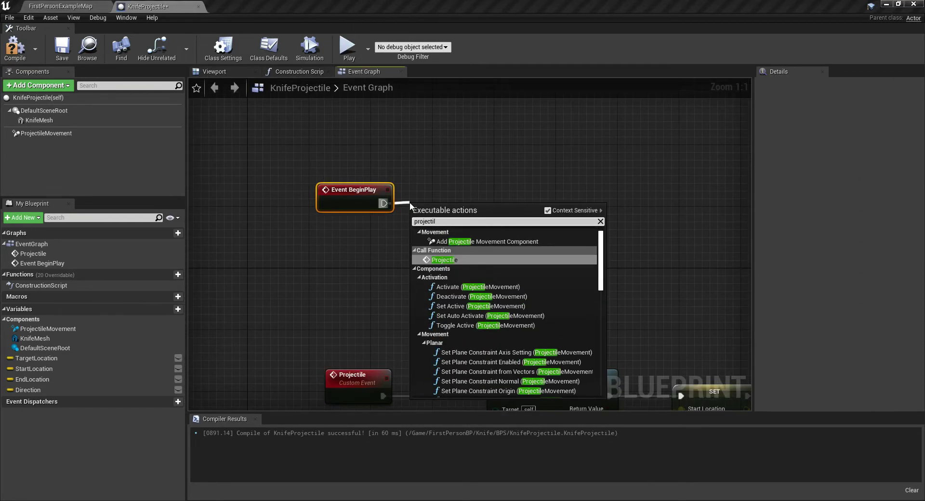
pyautogui.click(444, 260)
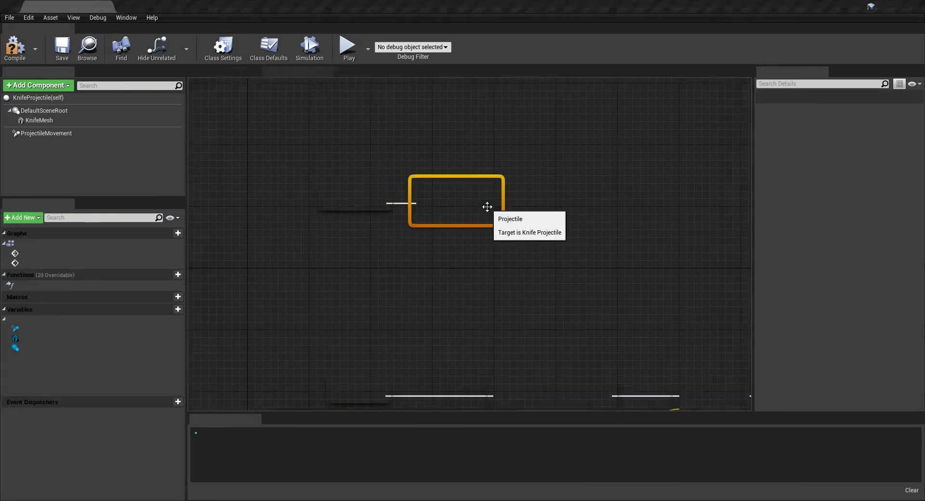
# Step: Add Set Life Span with In Lifespan 2.0 after Projectile, and move the chain higher
pyautogui.moveTo(531, 176); pyautogui.dragTo(557, 177)
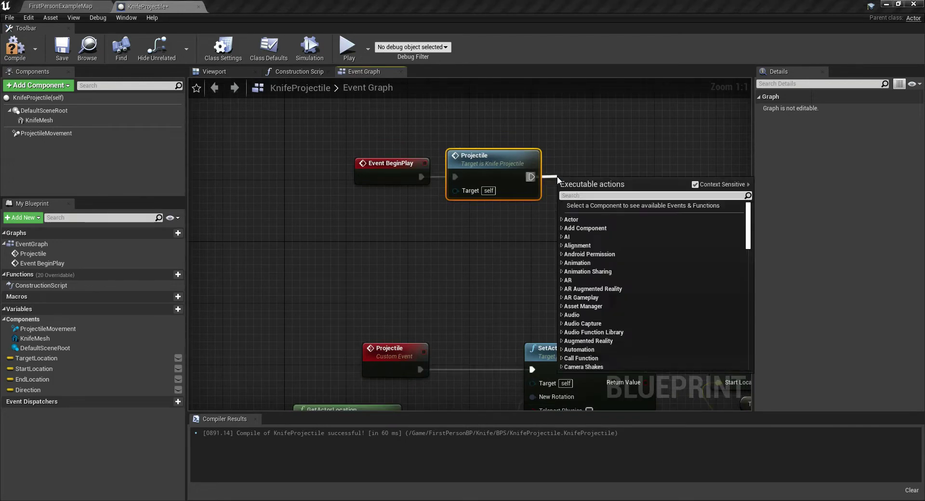
pyautogui.write('set life')
pyautogui.click(620, 215)
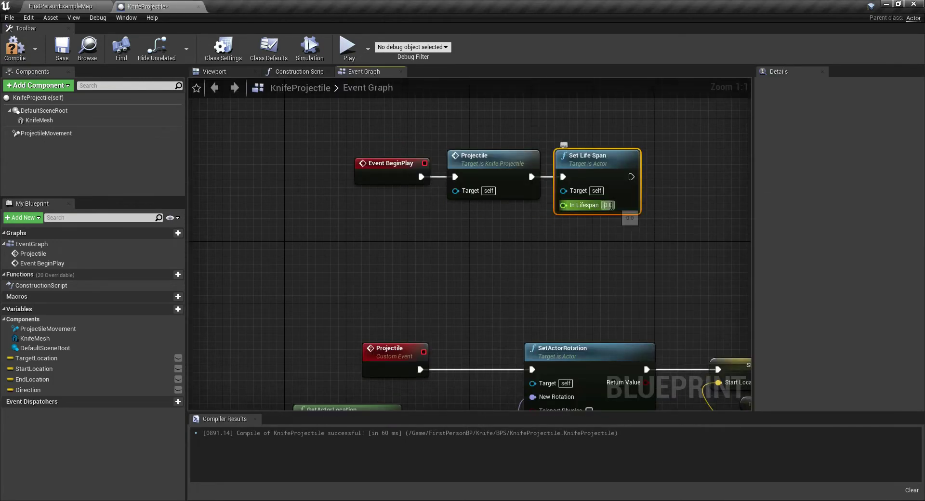
pyautogui.write('2')
pyautogui.press('Return')
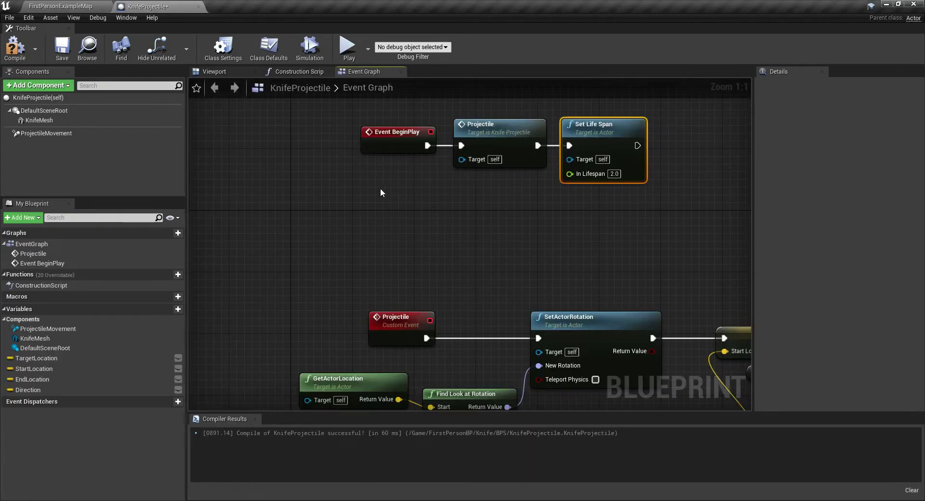
pyautogui.scroll(-3, 380, 188)
pyautogui.moveTo(358, 120); pyautogui.dragTo(569, 183)
pyautogui.moveTo(400, 152); pyautogui.dragTo(400, 87)
pyautogui.moveTo(400, 182); pyautogui.dragTo(415, 260, button='right')
pyautogui.click(415, 260)
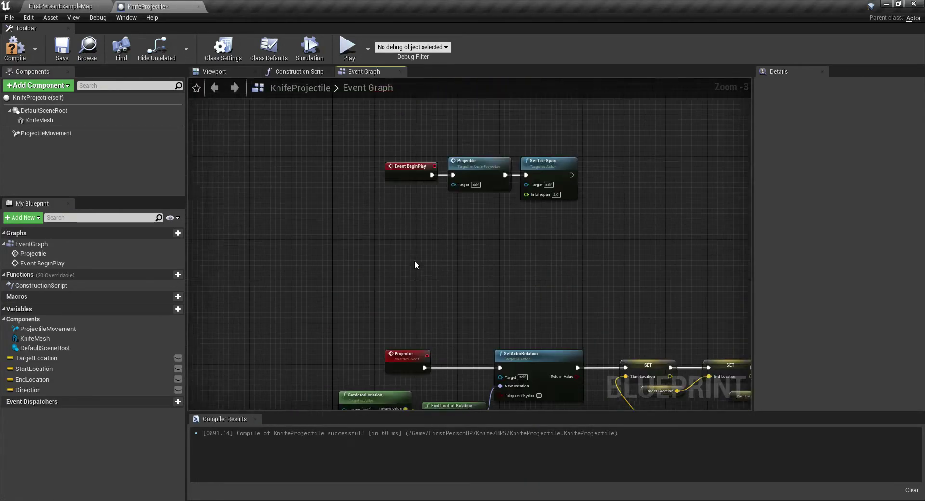
pyautogui.scroll(3, 415, 260)
# Step: Add Event Tick driving a SphereTraceForObjects node
pyautogui.rightClick(382, 230)
pyautogui.write('tick')
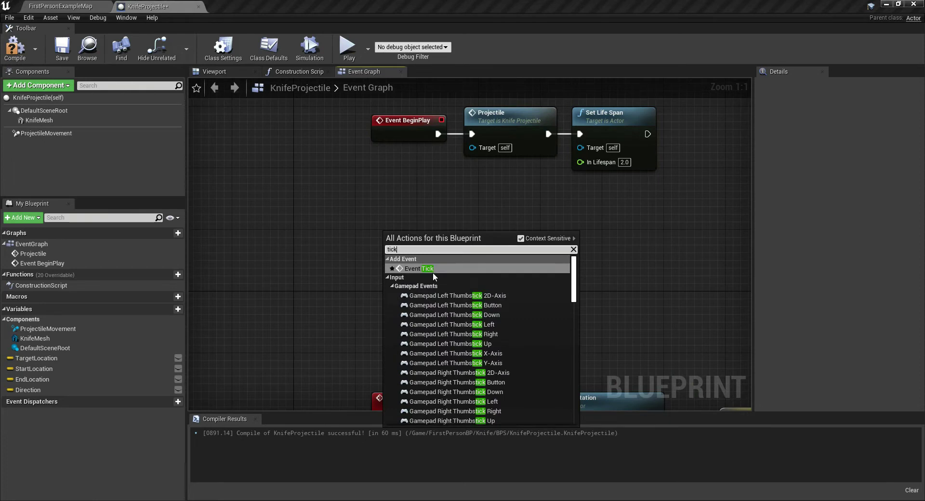
pyautogui.click(433, 271)
pyautogui.moveTo(418, 236)
pyautogui.mouseDown()
pyautogui.moveTo(307, 205)
pyautogui.moveTo(371, 224)
pyautogui.mouseUp()
pyautogui.write('sphere')
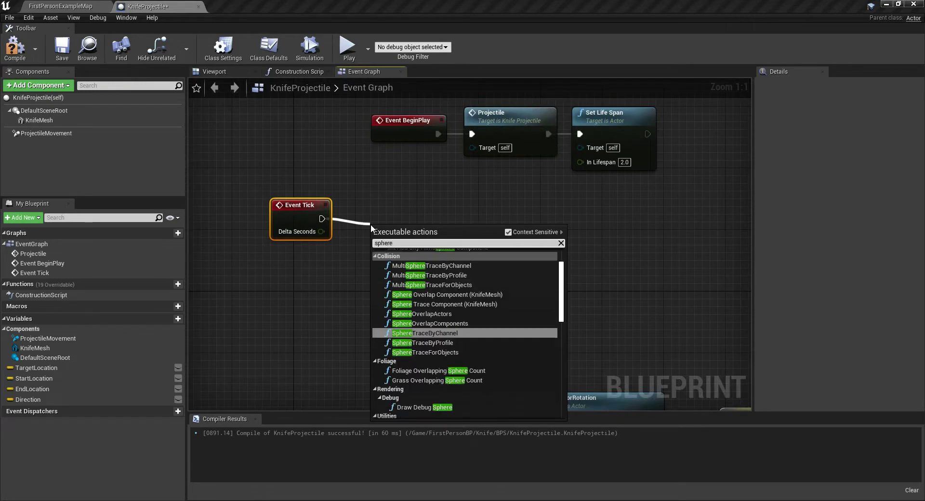
pyautogui.write(' trace for')
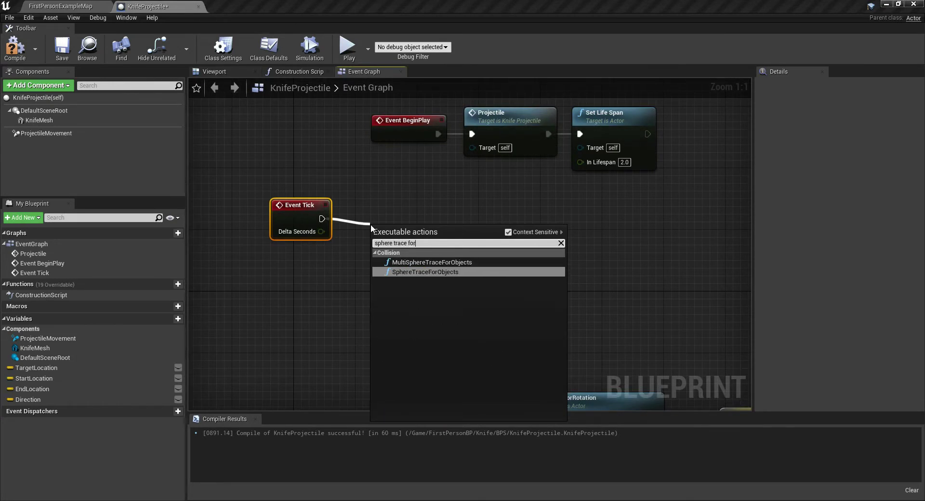
pyautogui.click(424, 271)
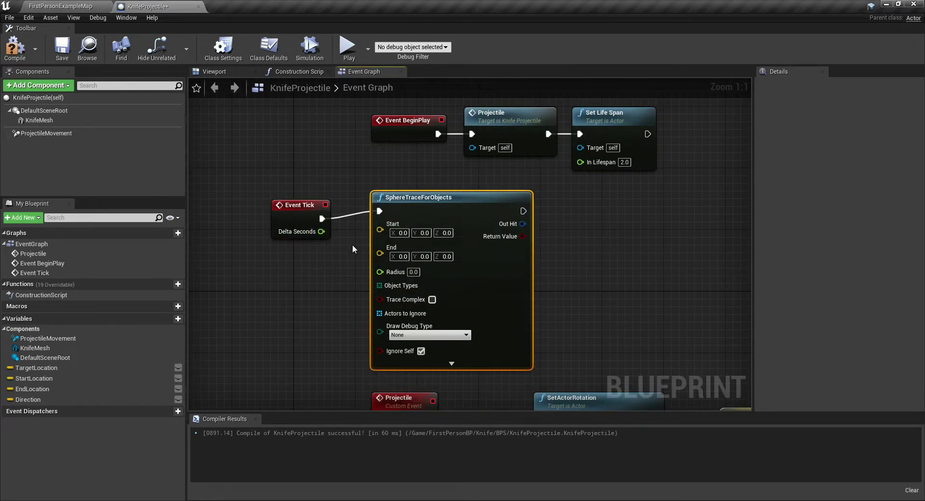
pyautogui.scroll(1, 351, 244)
pyautogui.click(393, 201)
pyautogui.click(433, 259)
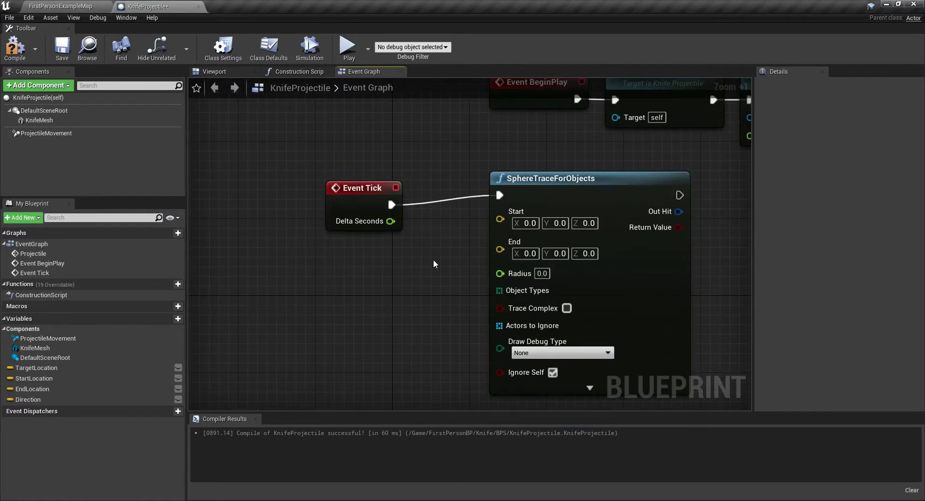
# Step: Plug GetActorLocation into both the trace's Start and End inputs
pyautogui.rightClick(375, 276)
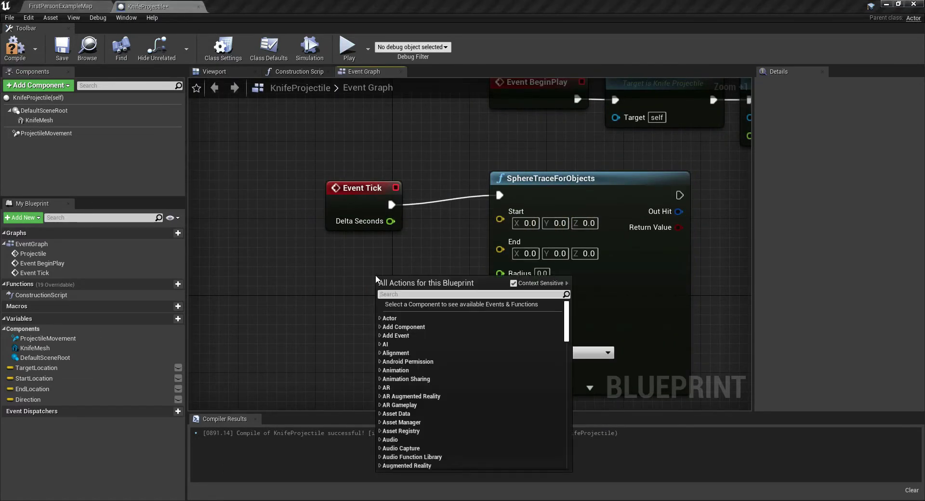
pyautogui.write('get actor loca')
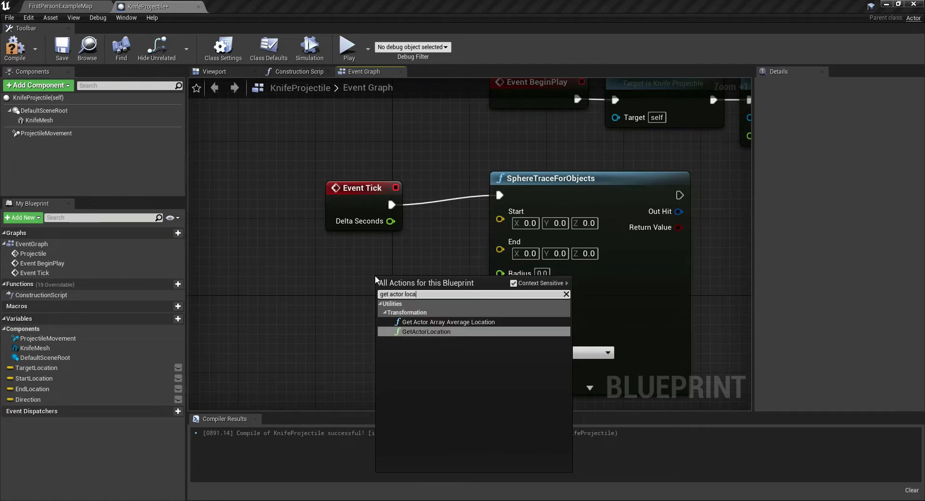
pyautogui.click(439, 334)
pyautogui.click(352, 200)
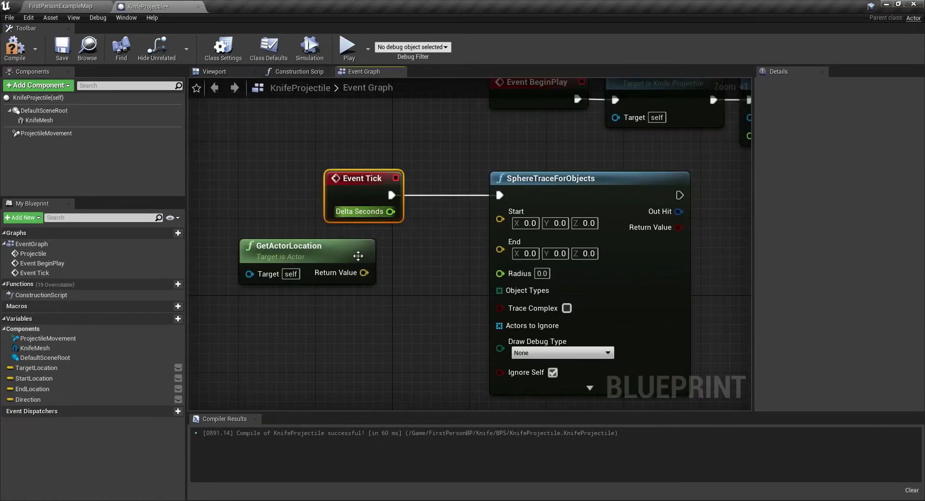
pyautogui.moveTo(364, 273); pyautogui.dragTo(501, 219)
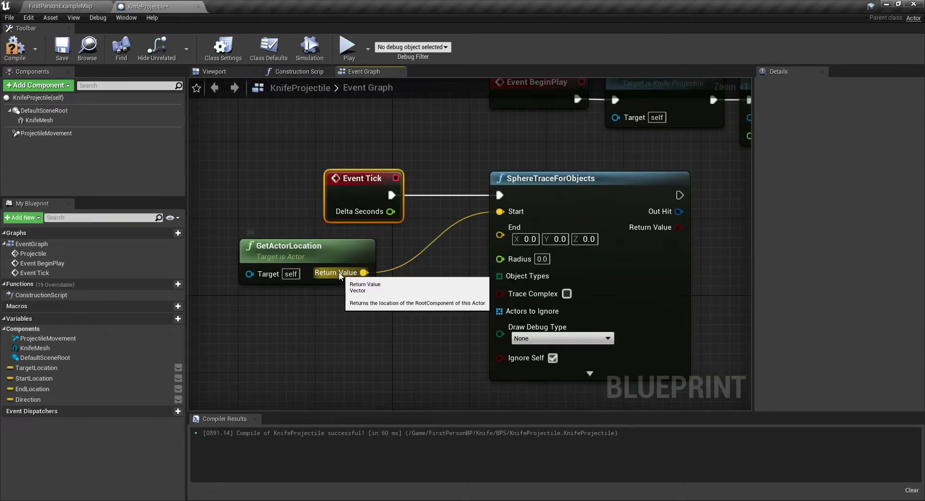
pyautogui.moveTo(364, 273); pyautogui.dragTo(530, 241)
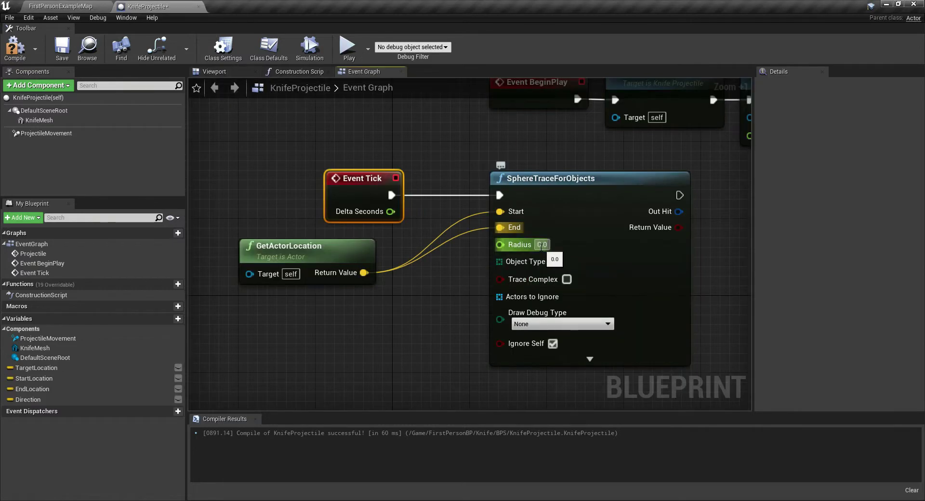
# Step: Feed Object Types a Make Array of WorldStatic, WorldDynamic and Pawn
pyautogui.moveTo(499, 261); pyautogui.dragTo(357, 316)
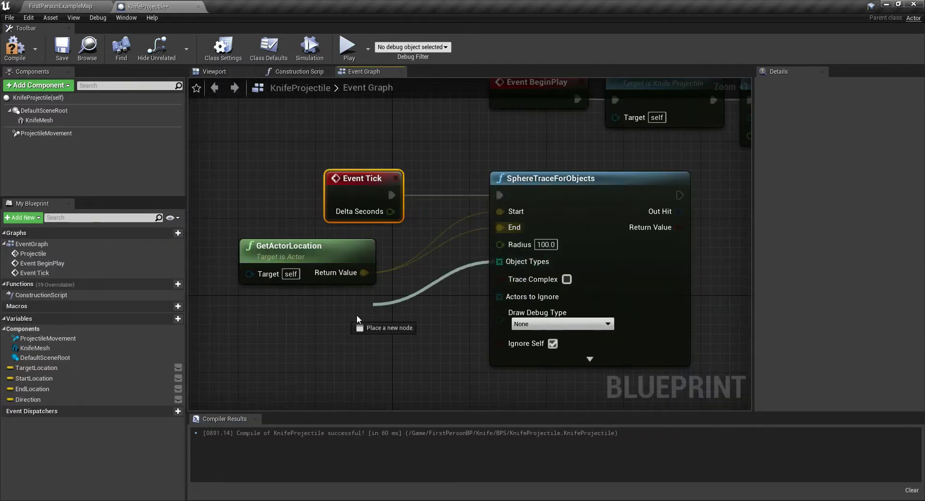
pyautogui.write('make array')
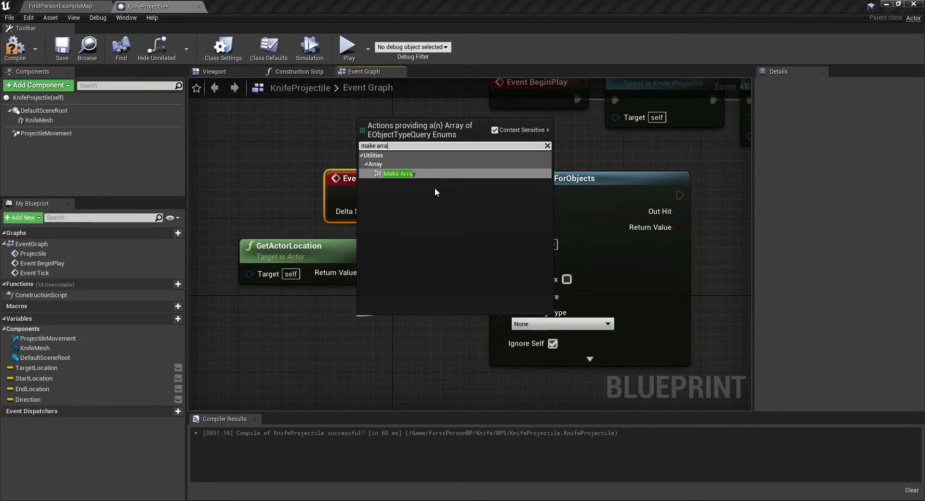
pyautogui.click(434, 187)
pyautogui.moveTo(428, 332); pyautogui.dragTo(264, 332)
pyautogui.click(348, 365)
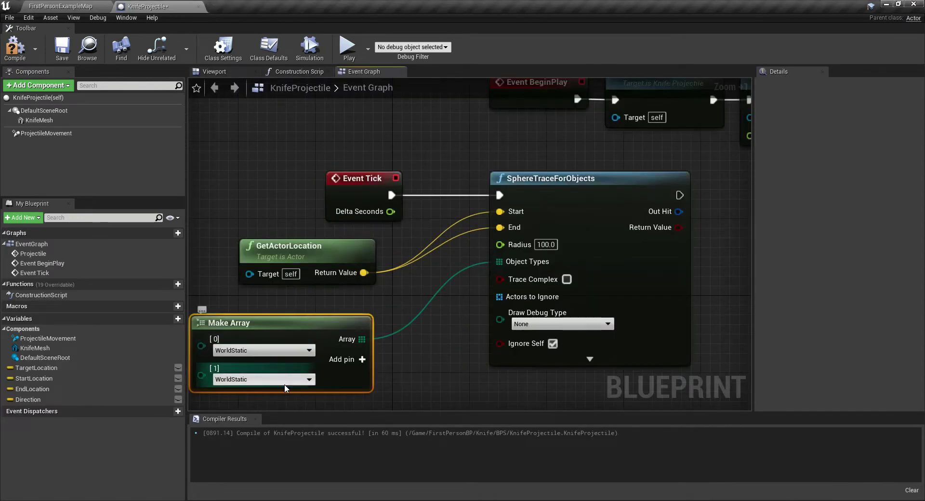
pyautogui.click(263, 374)
pyautogui.click(274, 392)
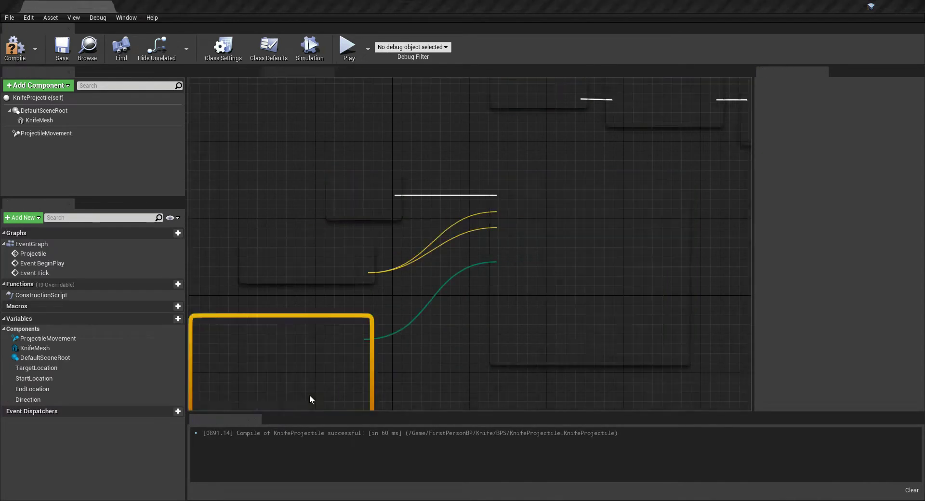
pyautogui.click(303, 404)
pyautogui.click(264, 430)
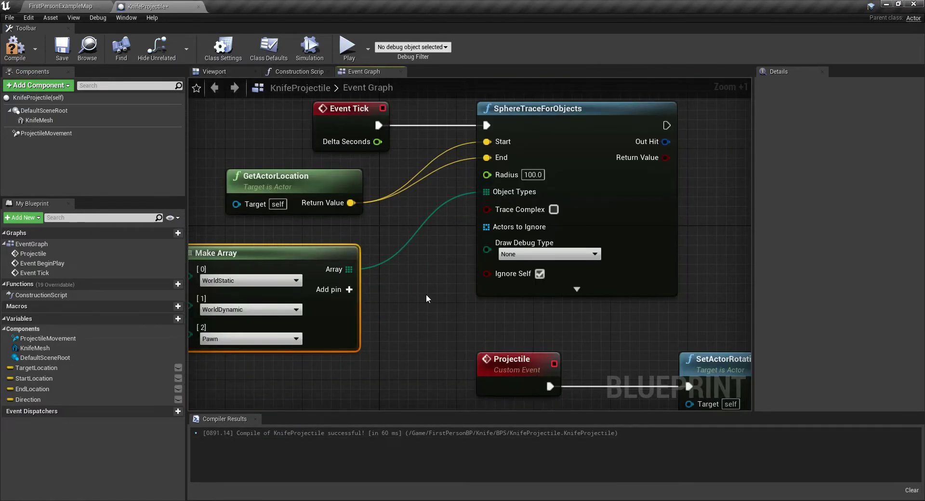
pyautogui.moveTo(426, 294); pyautogui.dragTo(223, 345, button='right')
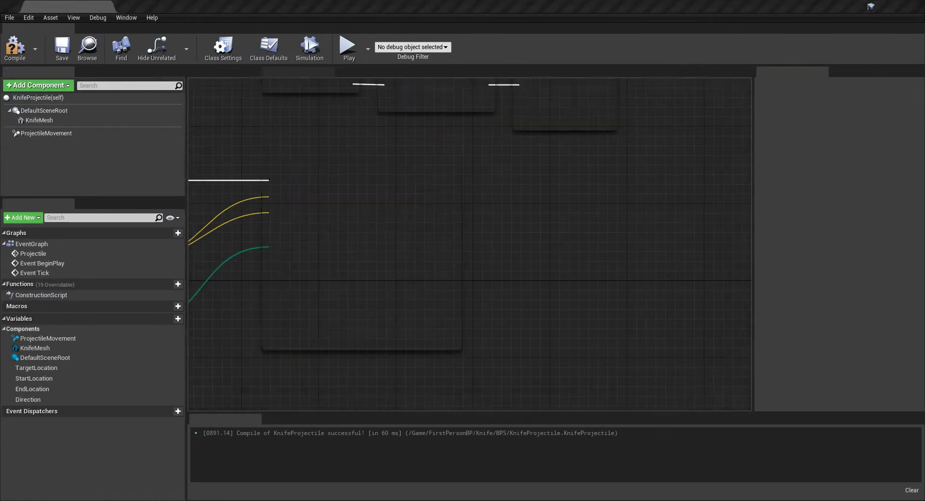
pyautogui.moveTo(407, 340); pyautogui.dragTo(307, 383, button='right')
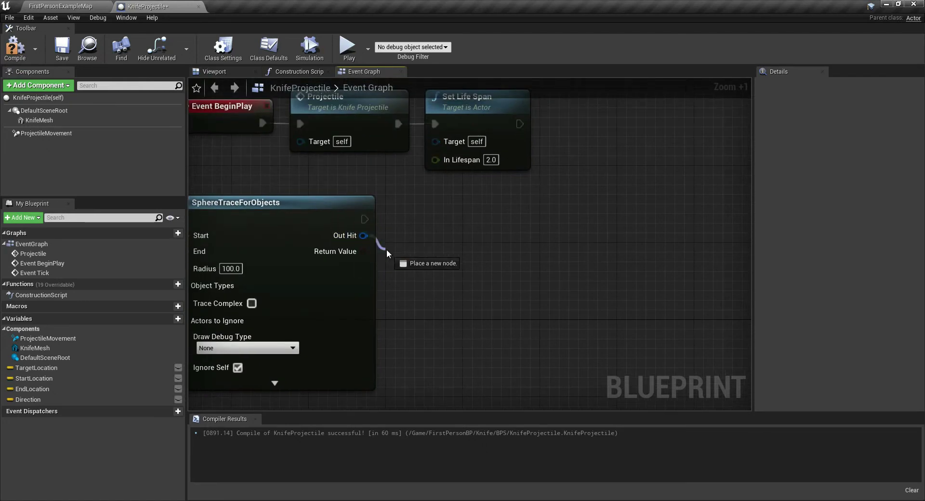
# Step: Break the trace's Out Hit and feed Blocking Hit into an AND node
pyautogui.moveTo(352, 235); pyautogui.dragTo(408, 256)
pyautogui.write('b')
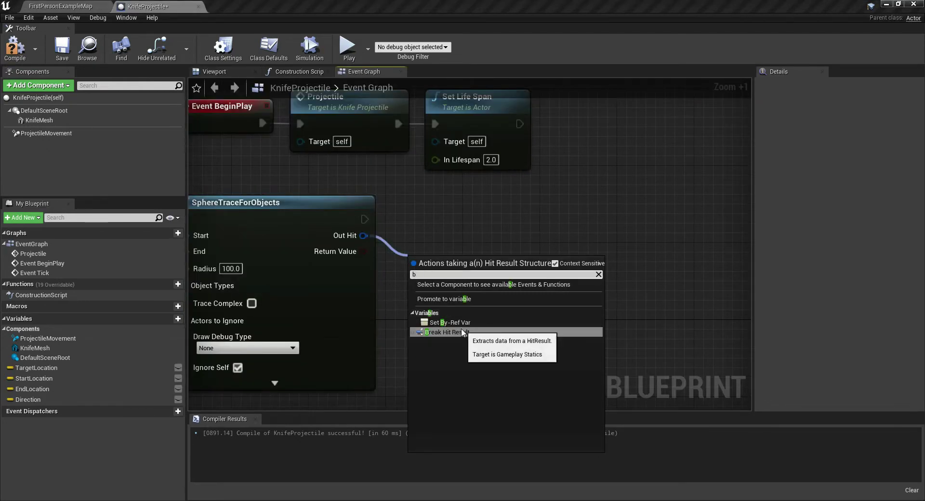
pyautogui.click(578, 332)
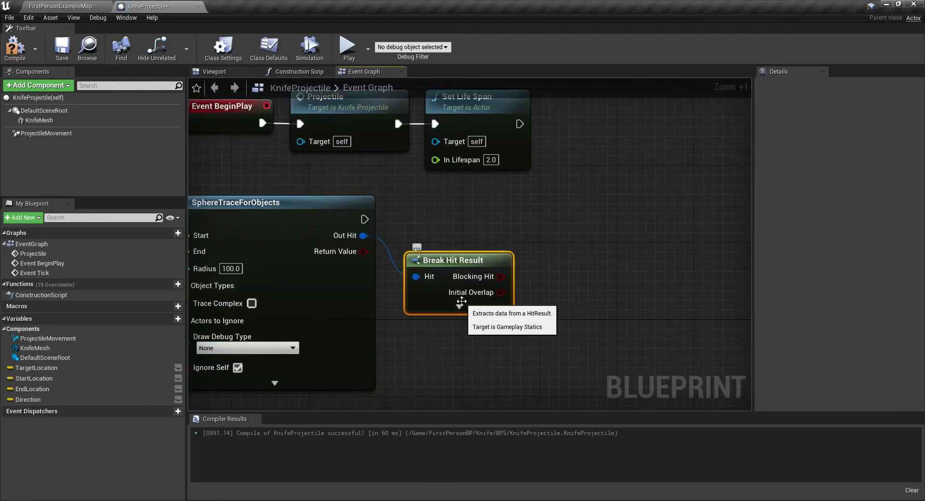
pyautogui.moveTo(500, 277); pyautogui.dragTo(609, 306)
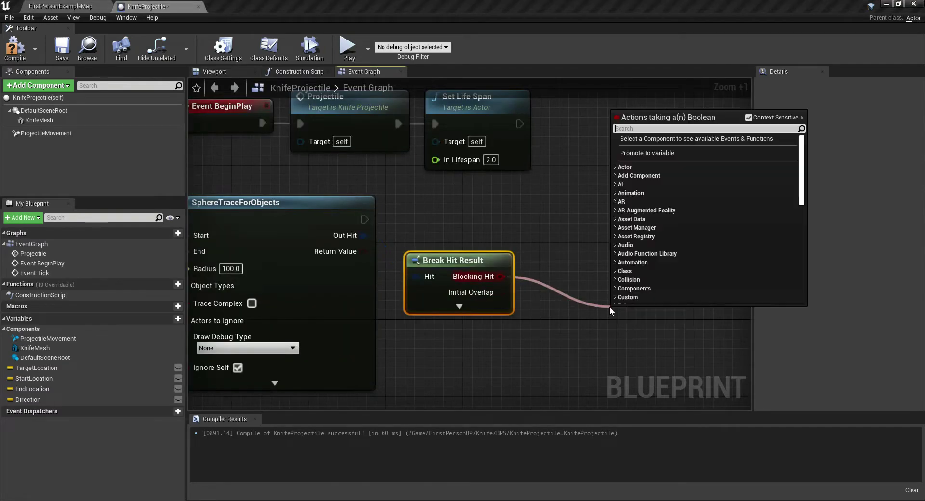
pyautogui.write('and')
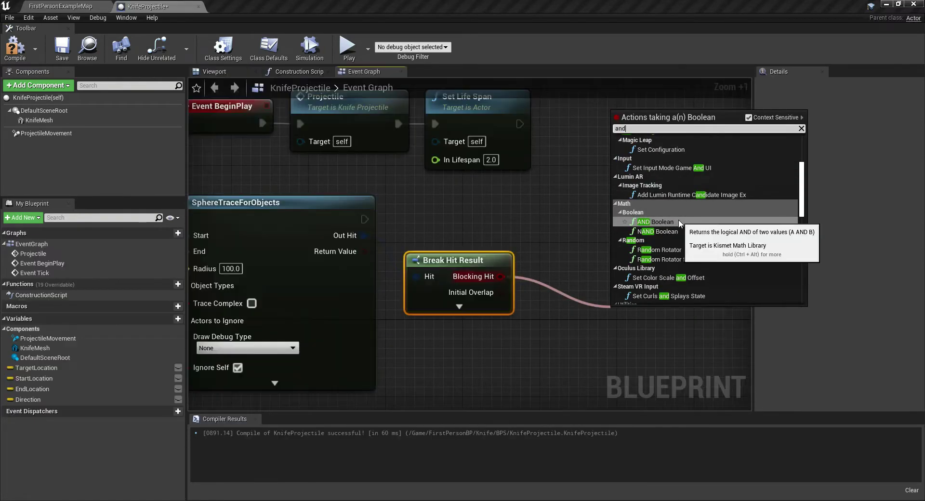
pyautogui.click(679, 223)
# Step: Compare Hit Actor against Get Player Character with a != node
pyautogui.moveTo(458, 333); pyautogui.dragTo(492, 305, button='right')
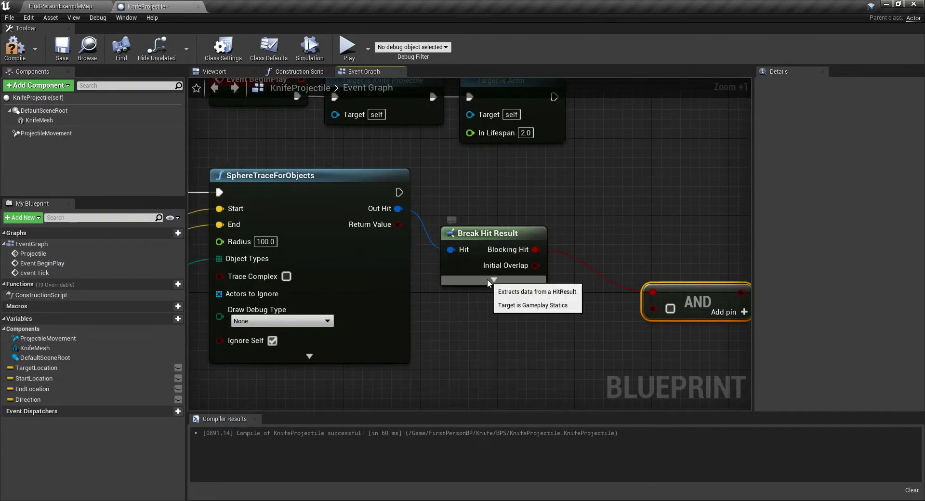
pyautogui.click(494, 279)
pyautogui.moveTo(495, 234); pyautogui.dragTo(496, 191)
pyautogui.moveTo(549, 348); pyautogui.dragTo(388, 368, button='right')
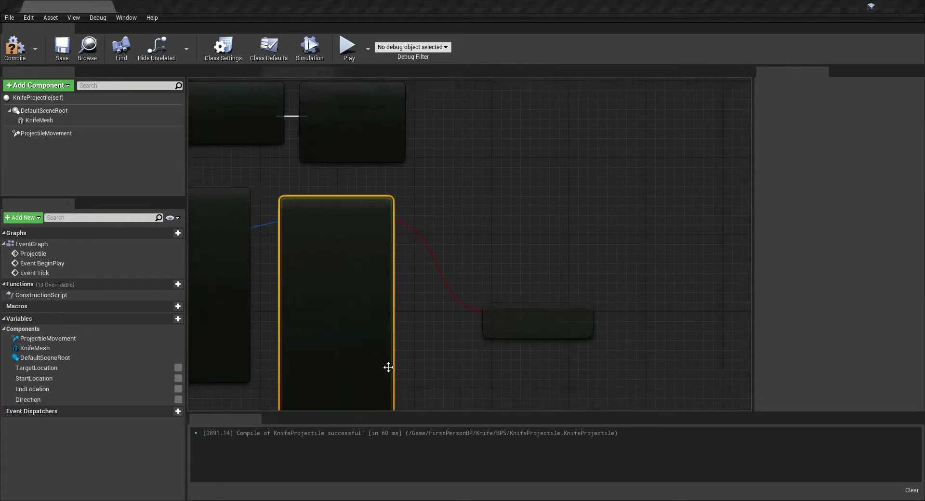
pyautogui.moveTo(421, 365); pyautogui.dragTo(438, 365)
pyautogui.write('!=')
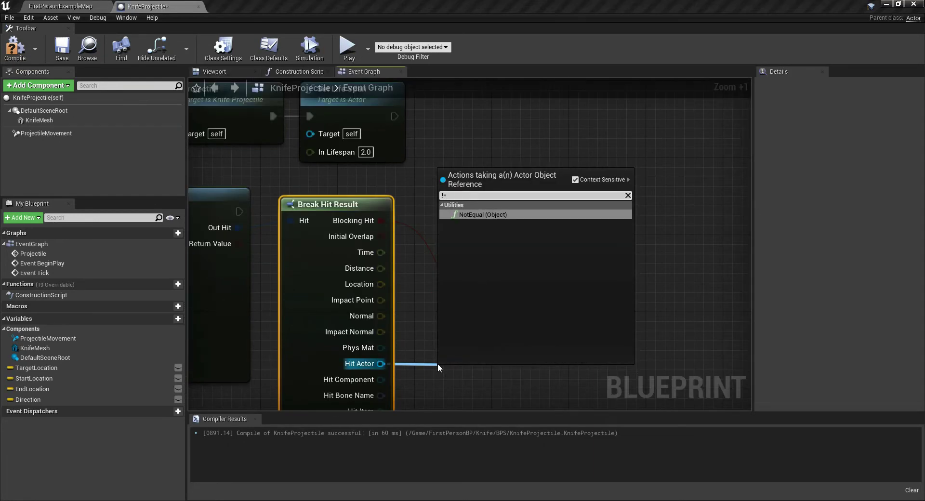
pyautogui.click(515, 215)
pyautogui.moveTo(487, 371); pyautogui.dragTo(428, 260, button='right')
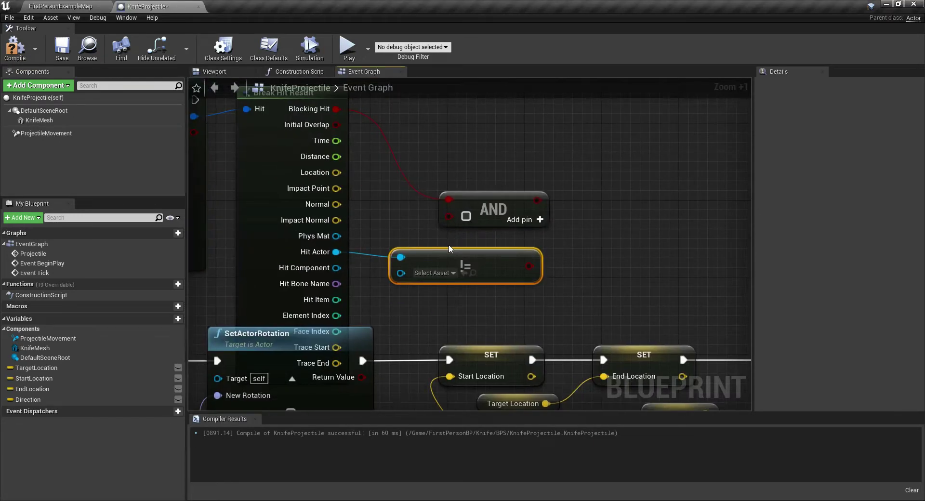
pyautogui.moveTo(432, 259)
pyautogui.mouseDown()
pyautogui.moveTo(528, 254)
pyautogui.moveTo(450, 287)
pyautogui.mouseUp()
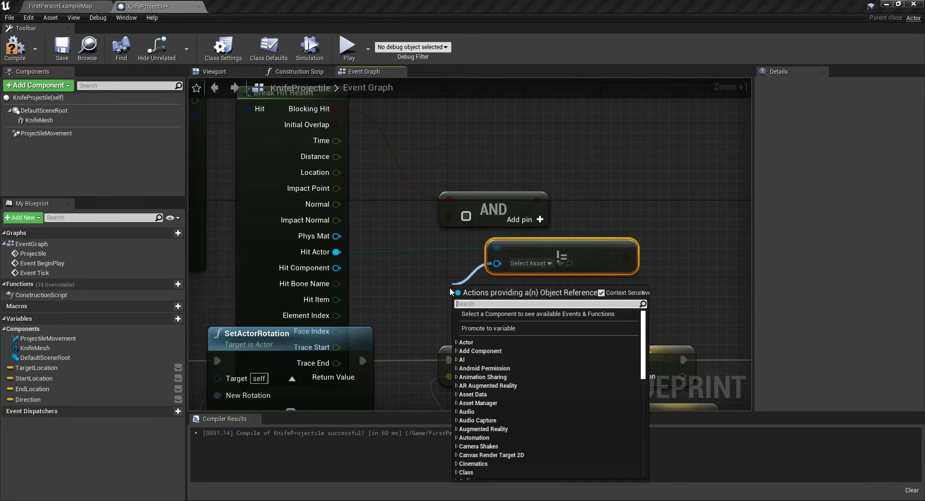
pyautogui.write('get player')
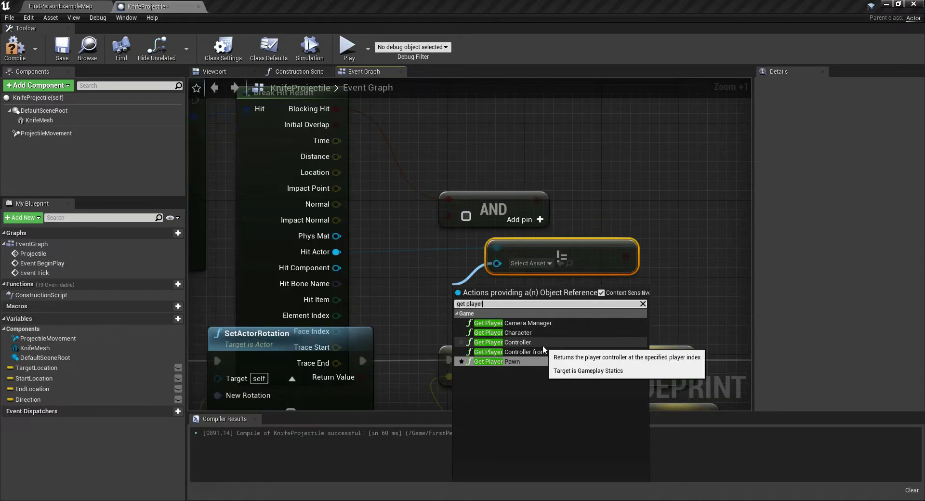
pyautogui.click(542, 345)
# Step: Reposition the trace node group and wire the != result into the AND node
pyautogui.scroll(-4, 482, 303)
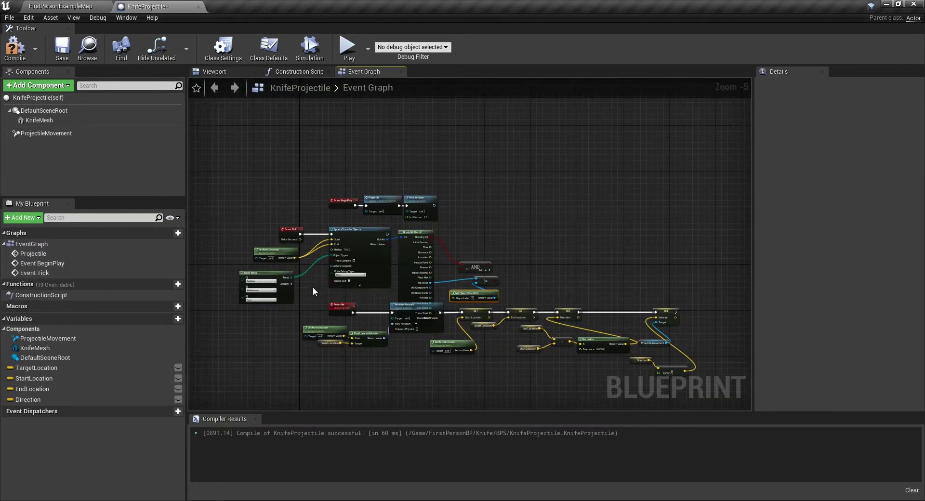
pyautogui.moveTo(207, 195); pyautogui.dragTo(600, 311)
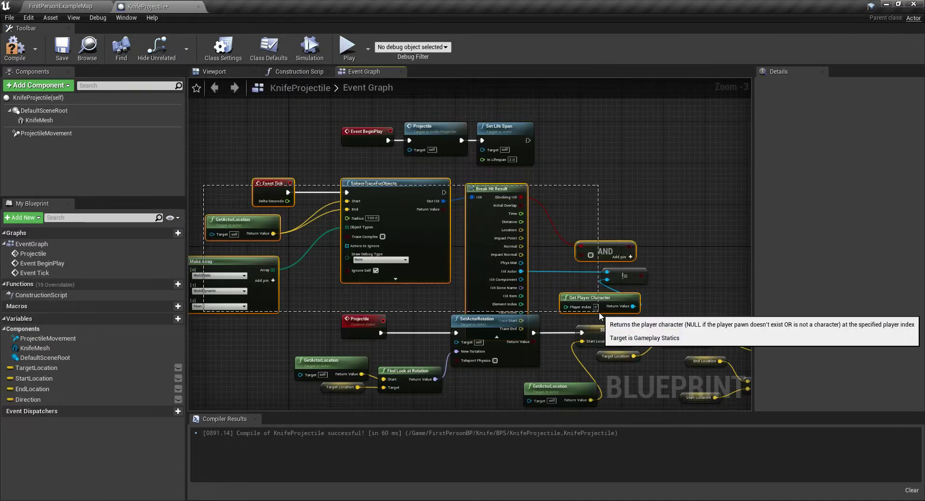
pyautogui.moveTo(600, 256)
pyautogui.mouseDown()
pyautogui.moveTo(288, 241)
pyautogui.moveTo(562, 180)
pyautogui.mouseUp()
pyautogui.click(494, 229)
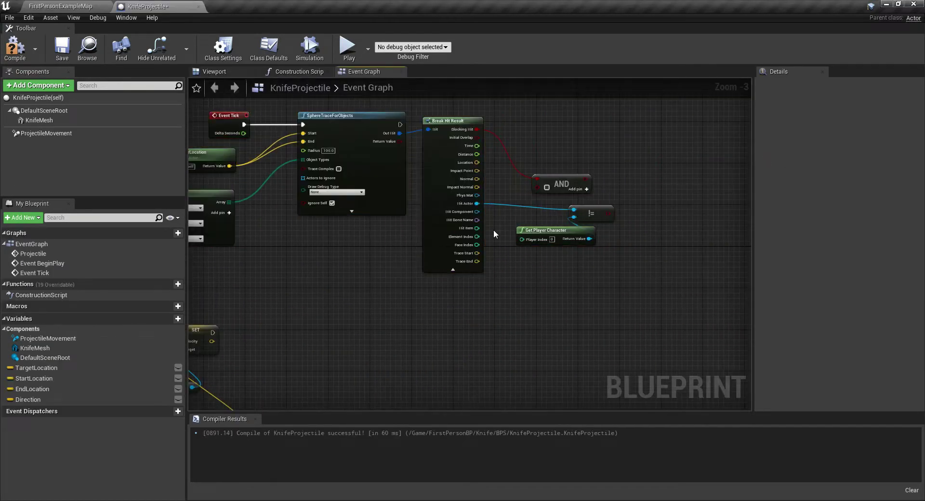
pyautogui.scroll(3, 504, 155)
pyautogui.moveTo(531, 184); pyautogui.dragTo(364, 184, button='right')
pyautogui.moveTo(514, 303); pyautogui.dragTo(400, 270)
# Step: Add a Branch on the AND result whose True output calls Destroy Actor
pyautogui.moveTo(452, 252)
pyautogui.mouseDown()
pyautogui.moveTo(477, 199)
pyautogui.moveTo(476, 179)
pyautogui.mouseUp()
pyautogui.write('branch')
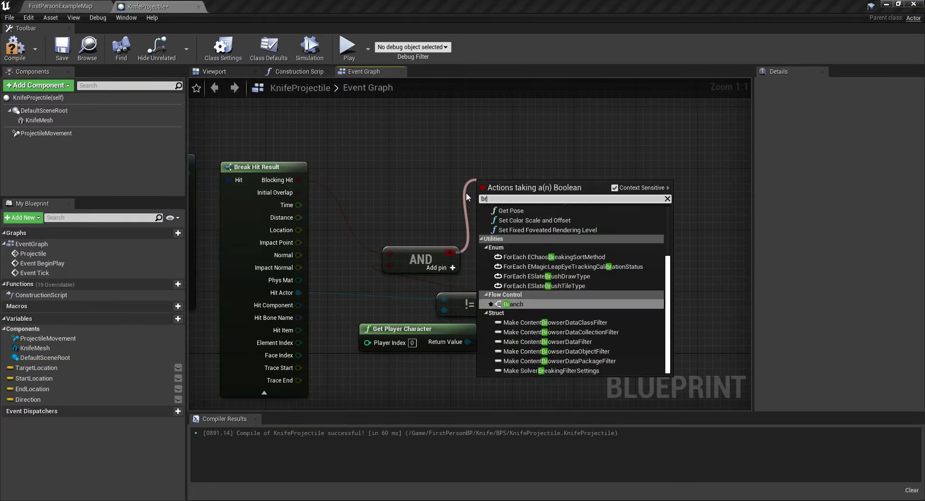
pyautogui.click(508, 227)
pyautogui.moveTo(338, 177); pyautogui.dragTo(507, 174, button='right')
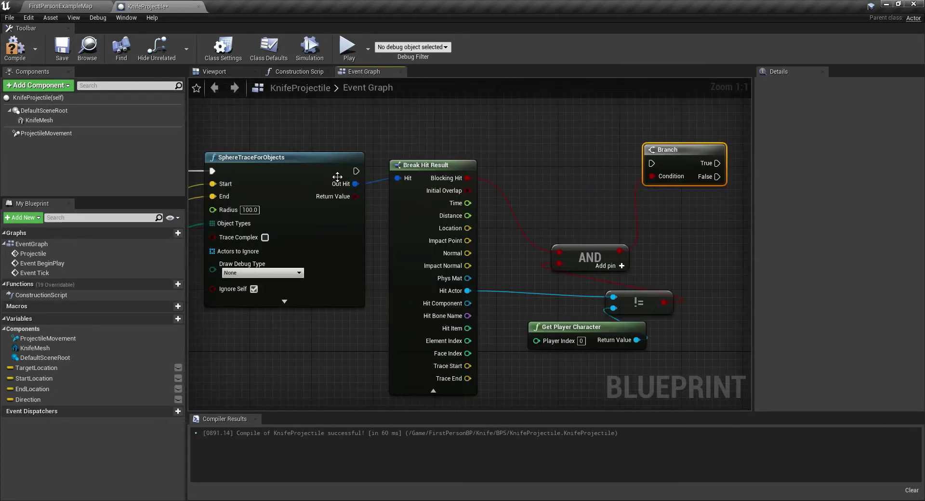
pyautogui.moveTo(651, 166); pyautogui.dragTo(436, 270, button='right')
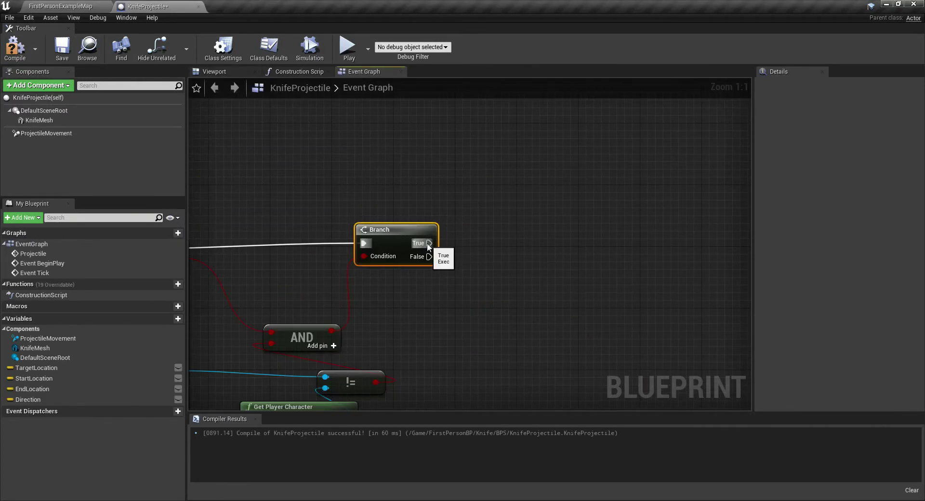
pyautogui.moveTo(473, 239); pyautogui.dragTo(471, 240)
pyautogui.write('destroy')
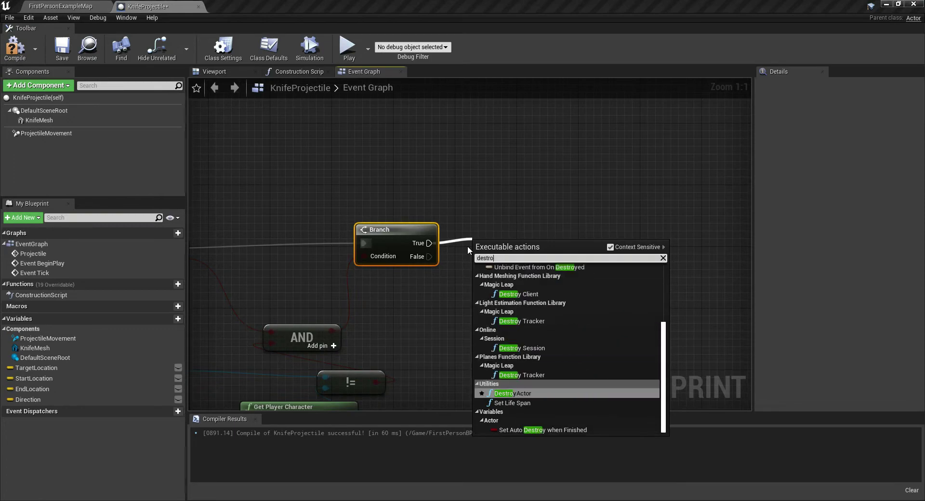
pyautogui.click(516, 393)
pyautogui.scroll(-4, 472, 302)
pyautogui.moveTo(254, 221); pyautogui.dragTo(495, 351)
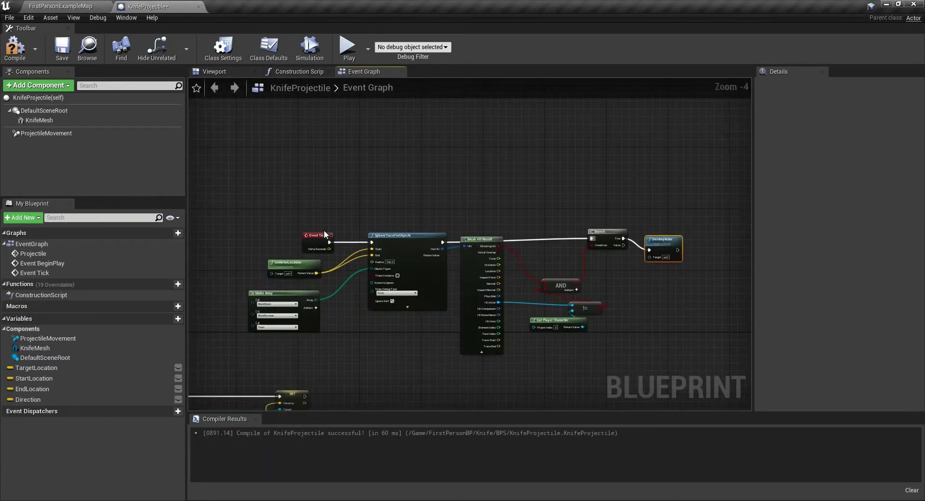
pyautogui.moveTo(546, 365); pyautogui.dragTo(727, 358)
# Step: Wrap the destroy logic in a comment titled DestroyKnifeWhenItHitsSomething
pyautogui.press('c')
pyautogui.write('DestroyK')
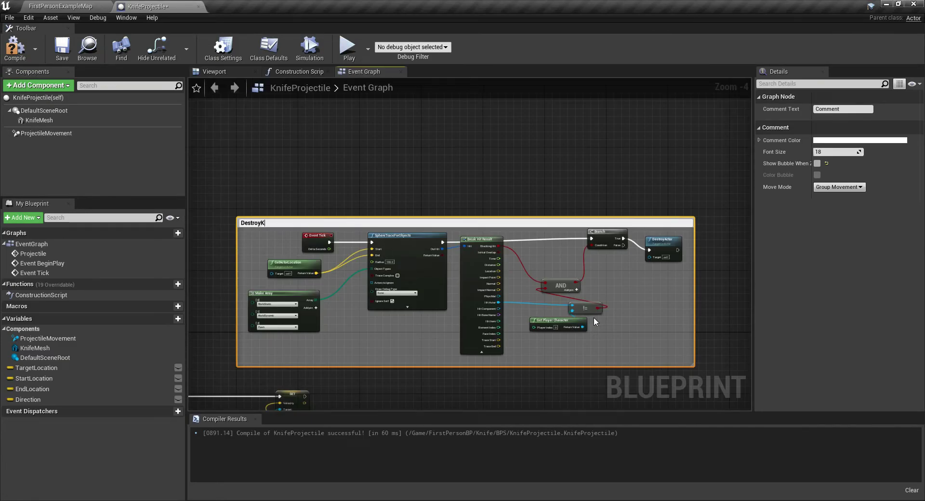
pyautogui.write('nife')
pyautogui.press('Return')
pyautogui.write('HitsSomething')
pyautogui.press('Return')
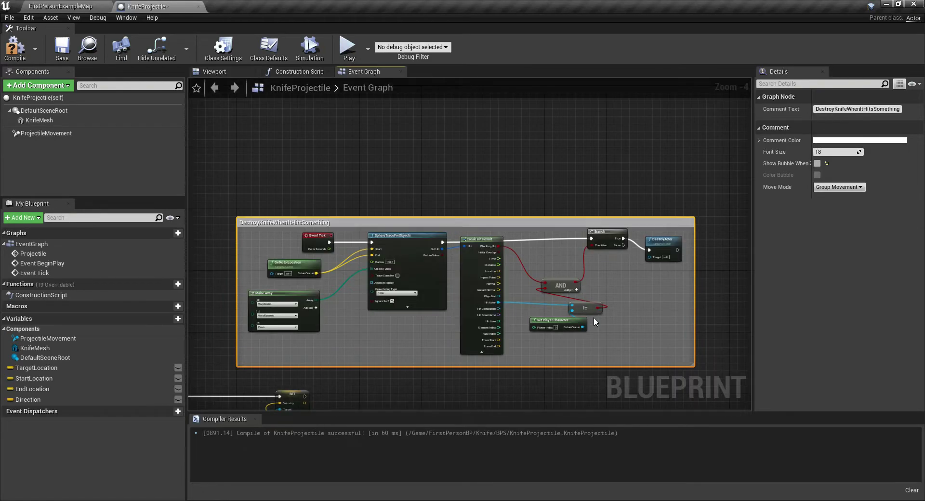
pyautogui.scroll(4, 283, 220)
pyautogui.moveTo(282, 220); pyautogui.dragTo(372, 200, button='right')
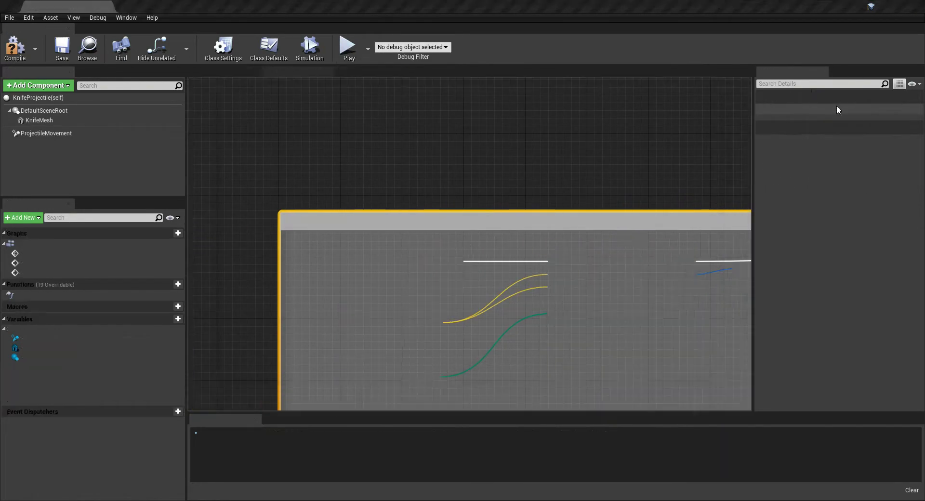
pyautogui.click(840, 109)
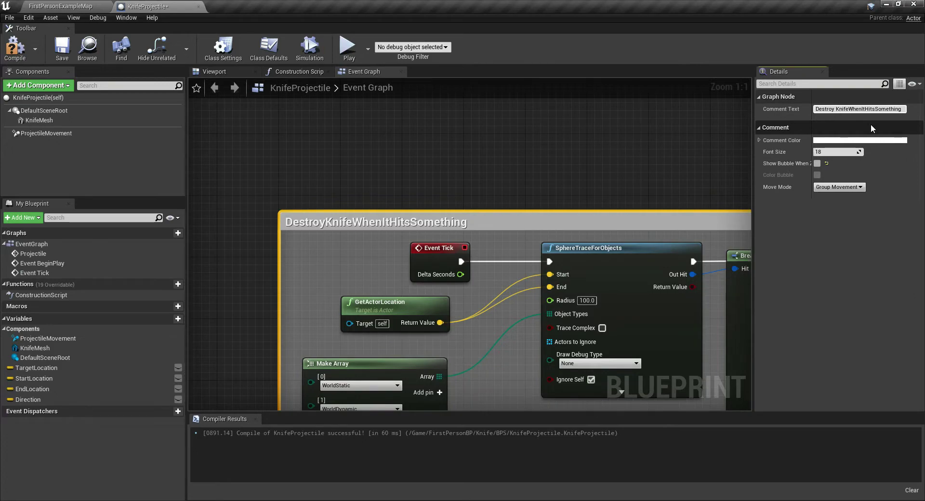
pyautogui.click(459, 180)
pyautogui.scroll(-2, 579, 167)
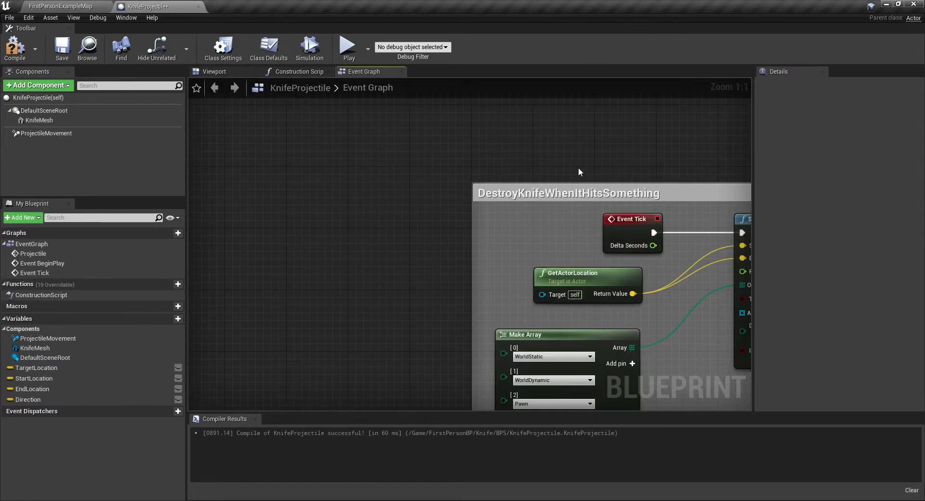
# Step: Group the BeginPlay, Projectile and Set Life Span nodes in a BeginPlay comment
pyautogui.moveTo(579, 167); pyautogui.dragTo(750, 130, button='right')
pyautogui.scroll(1, 319, 145)
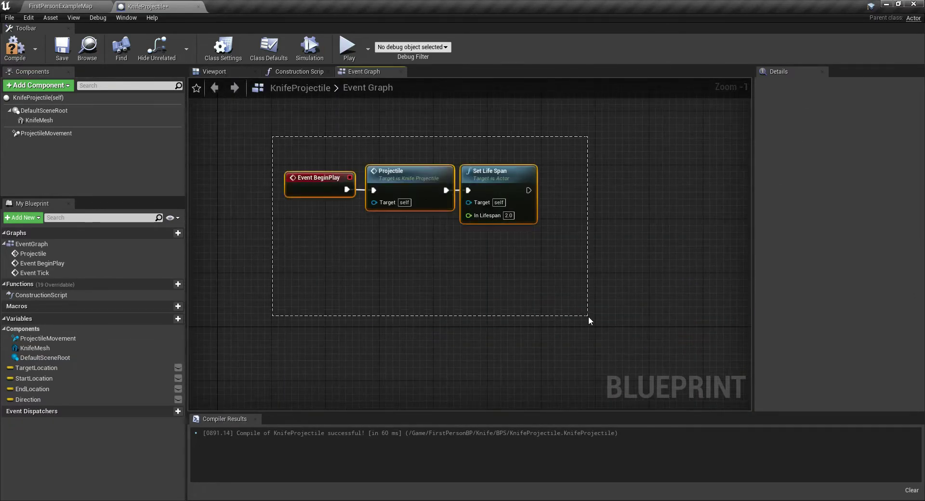
pyautogui.moveTo(588, 316); pyautogui.dragTo(613, 319)
pyautogui.write('cBegin')
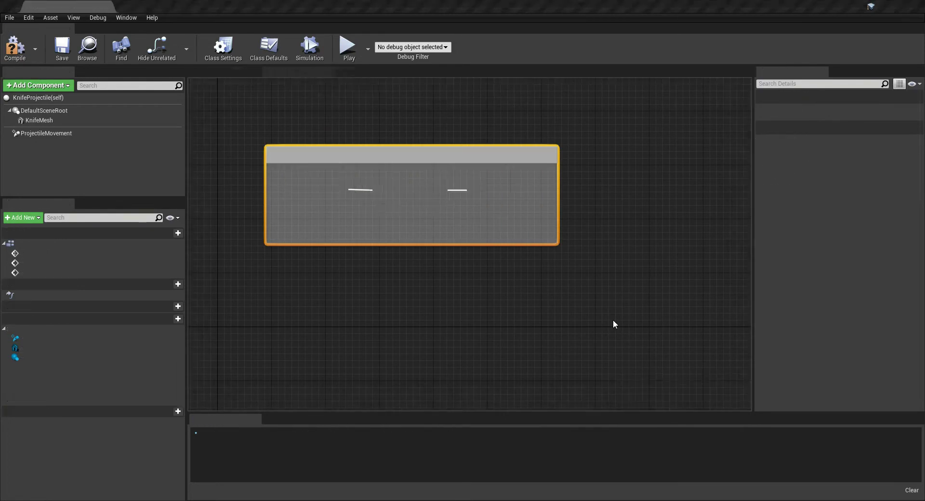
pyautogui.write('Play')
pyautogui.press('Return')
pyautogui.scroll(-5, 613, 319)
pyautogui.scroll(-2, 510, 286)
pyautogui.moveTo(502, 181); pyautogui.dragTo(448, 234, button='right')
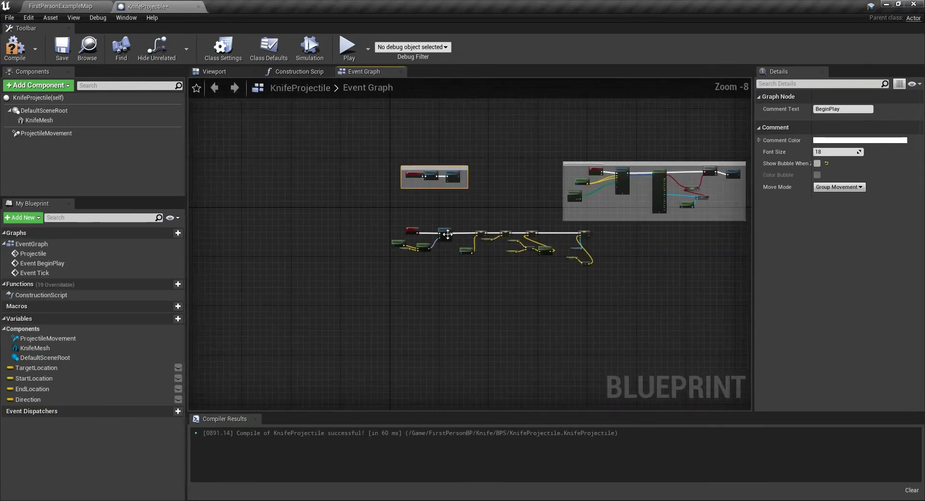
pyautogui.scroll(3, 448, 234)
# Step: Wrap the projectile movement chain in a comment titled MoveToTarget
pyautogui.moveTo(300, 192); pyautogui.dragTo(698, 334)
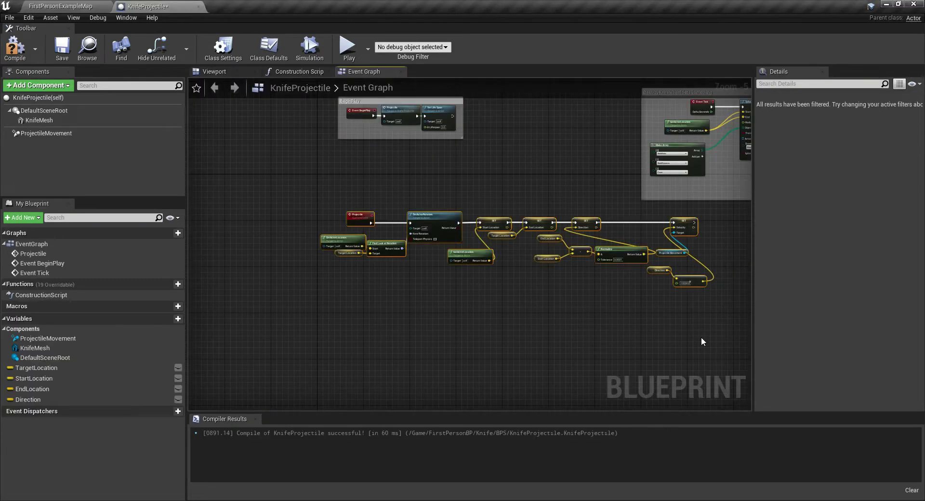
pyautogui.press('c')
pyautogui.scroll(5, 410, 238)
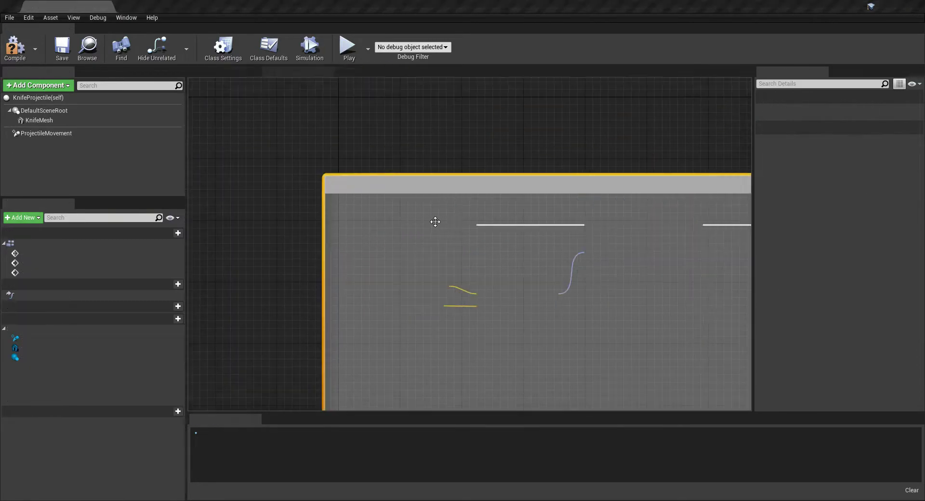
pyautogui.click(836, 109)
pyautogui.write('MoveToTarget')
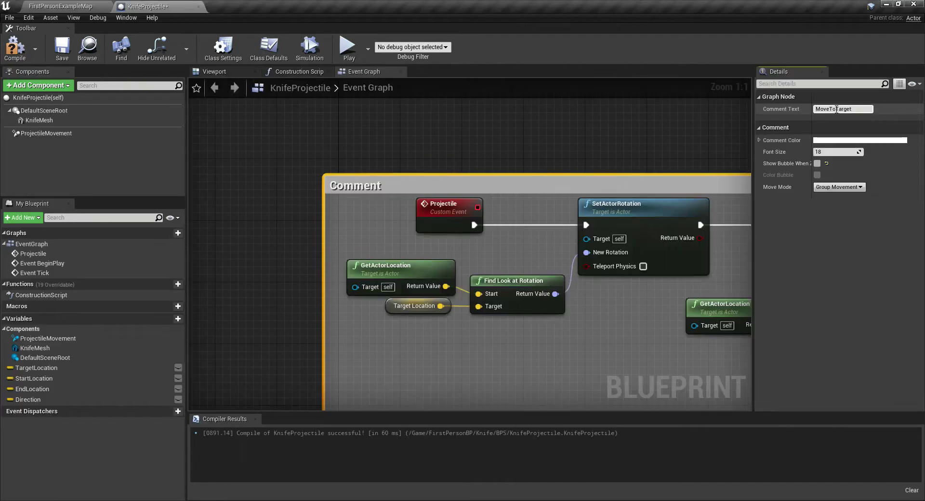
pyautogui.scroll(-3, 526, 165)
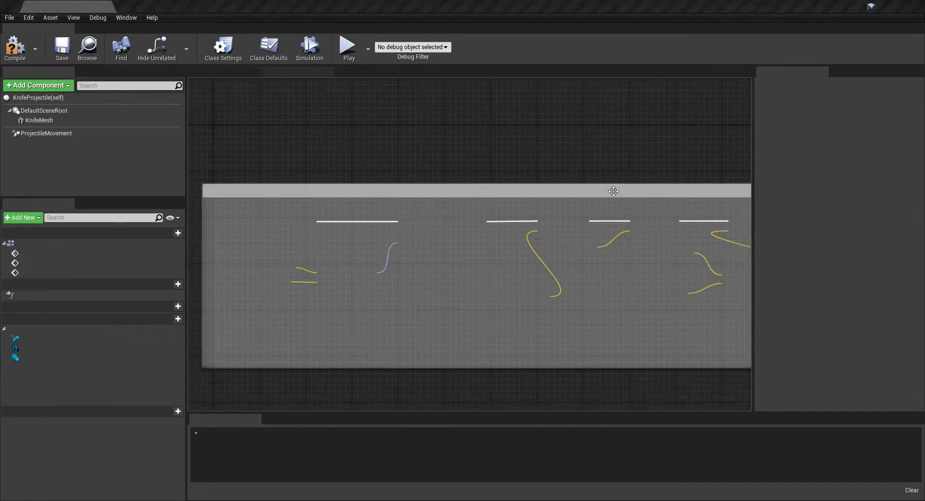
pyautogui.moveTo(612, 190); pyautogui.dragTo(550, 225)
pyautogui.moveTo(356, 155); pyautogui.dragTo(506, 273, button='right')
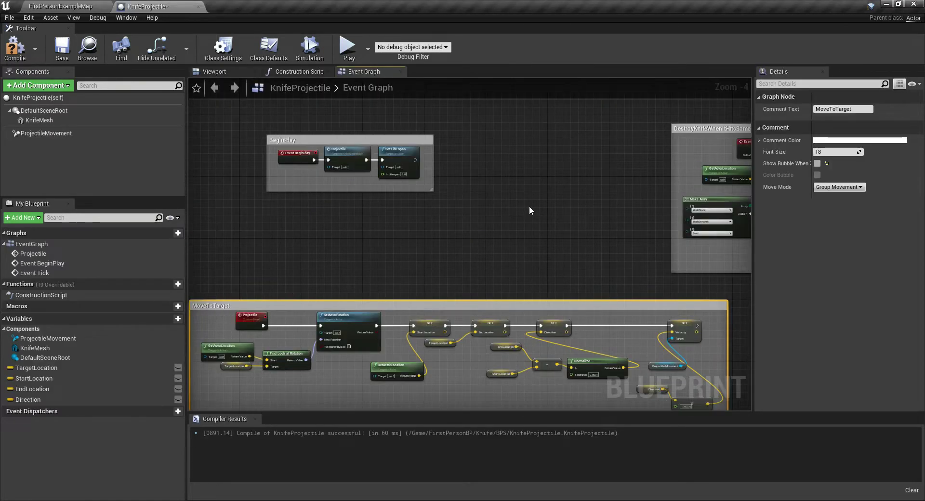
pyautogui.moveTo(530, 211); pyautogui.dragTo(434, 211, button='right')
pyautogui.scroll(-2, 589, 254)
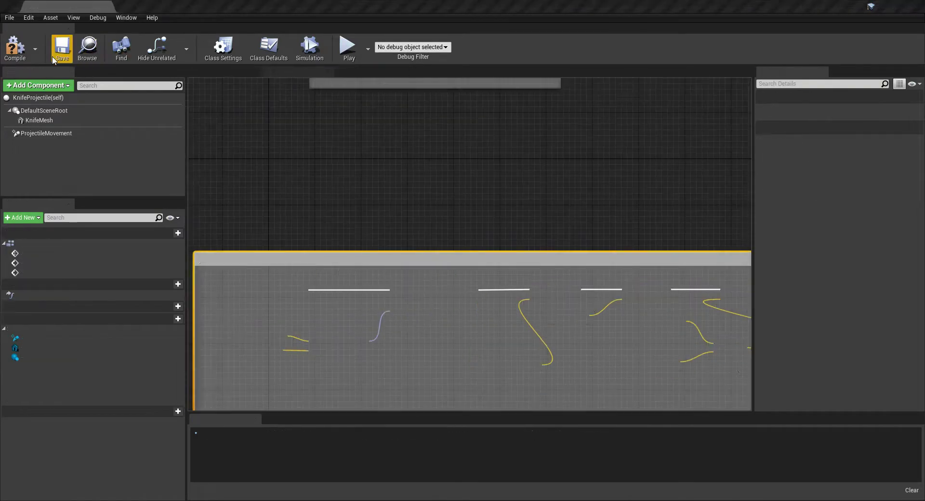
# Step: Return to FirstPersonExampleMap and open the FirstPersonCharacter Blueprint for editing
pyautogui.click(77, 7)
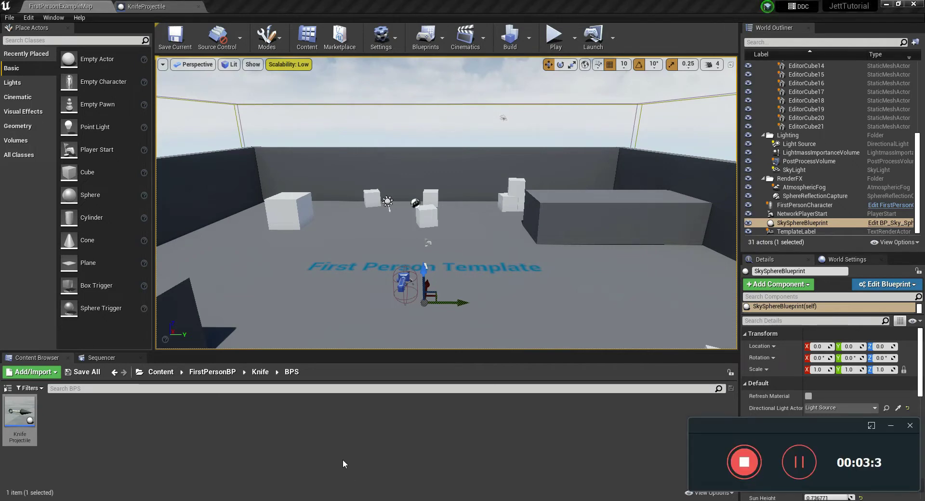
pyautogui.click(160, 372)
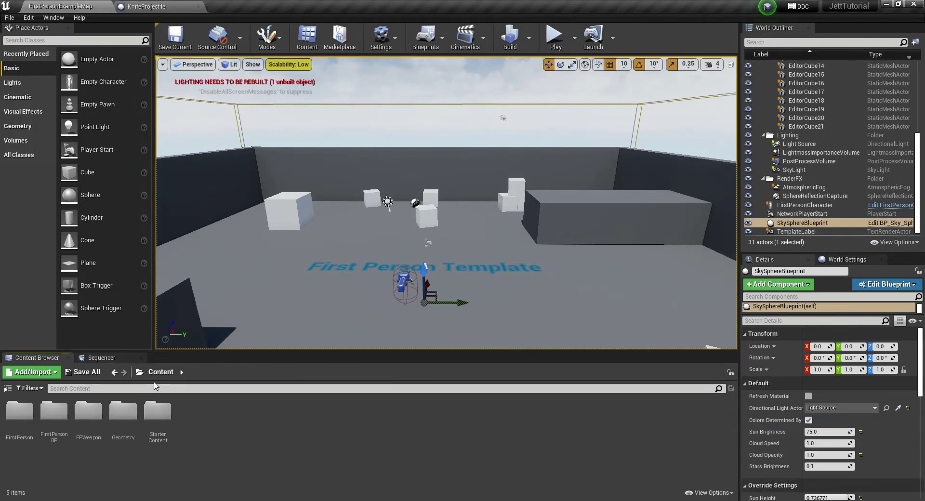
pyautogui.moveTo(367, 231); pyautogui.dragTo(366, 231, button='right')
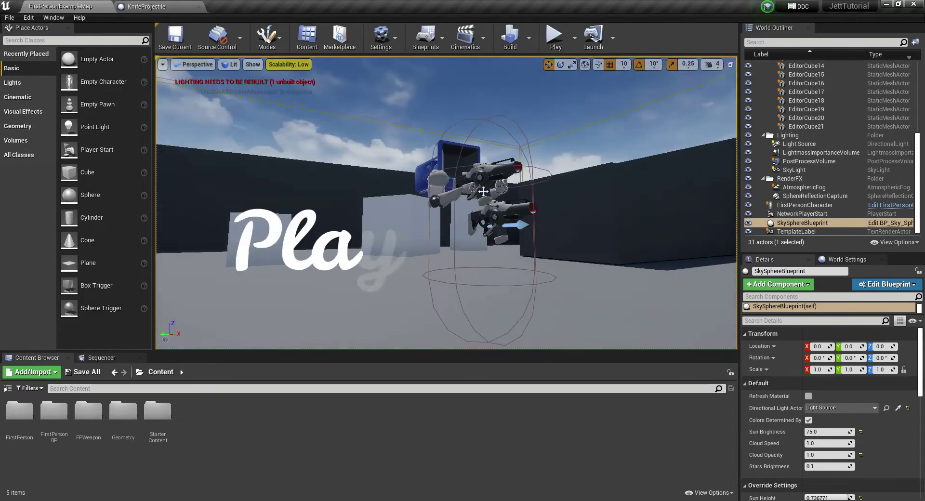
pyautogui.click(887, 207)
pyautogui.click(890, 207)
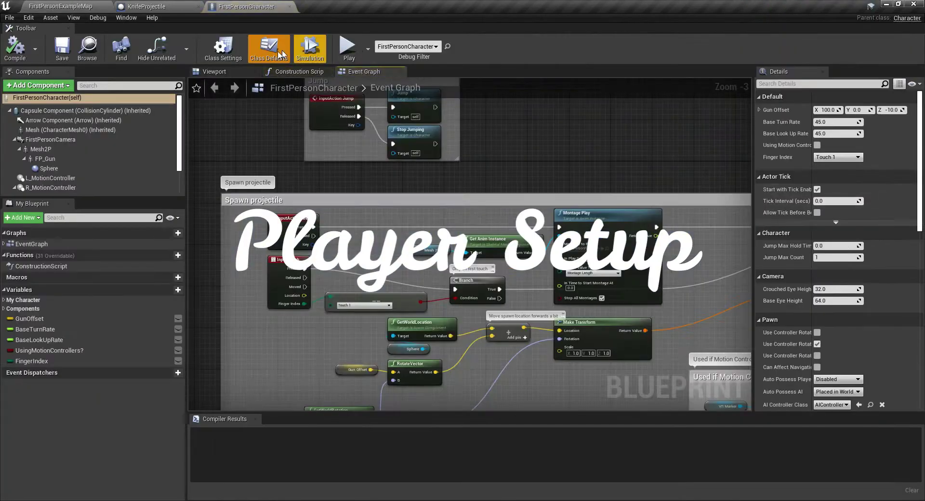
# Step: Delete the Mesh2P arms, FP_Gun and the R_MotionController VR components from FirstPersonCharacter
pyautogui.click(217, 71)
pyautogui.click(71, 150)
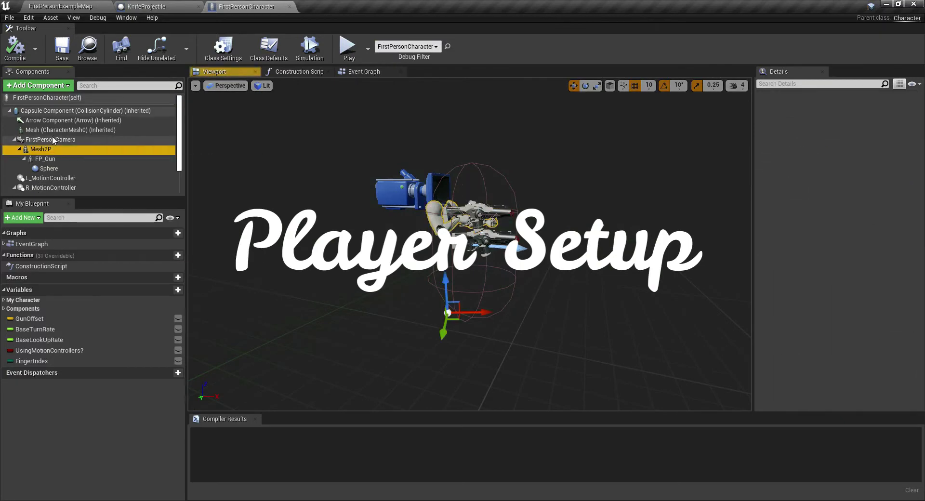
pyautogui.press('Delete')
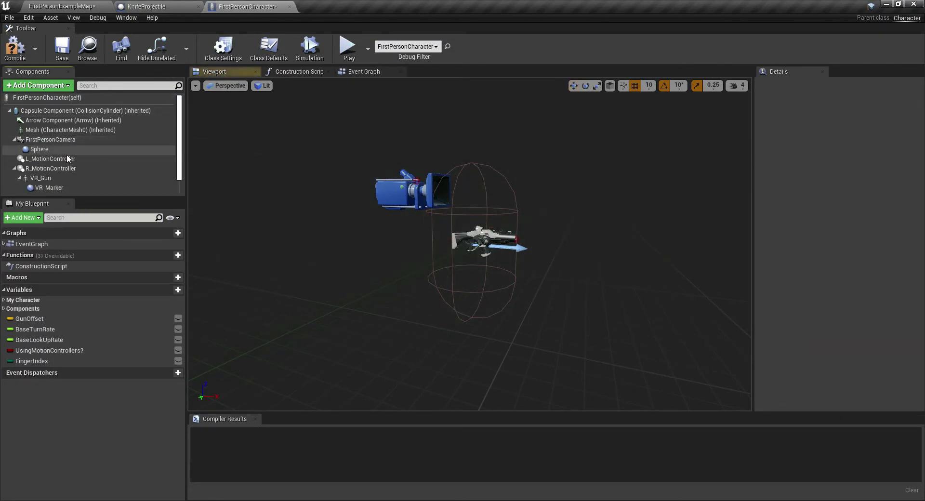
pyautogui.click(80, 177)
pyautogui.press('Delete')
pyautogui.click(73, 170)
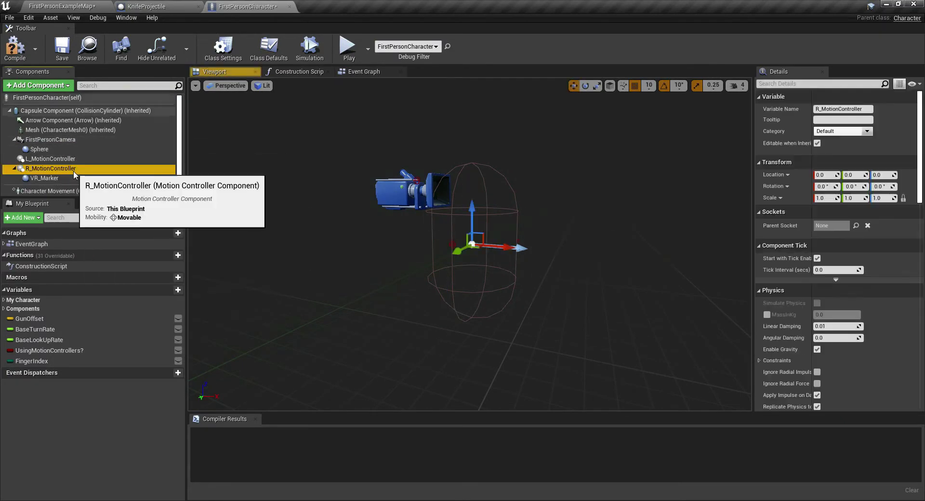
pyautogui.press('Delete')
pyautogui.click(74, 171)
pyautogui.press('Delete')
# Step: Delete the Sphere and L_MotionController components, then compile and go to the first error
pyautogui.click(63, 159)
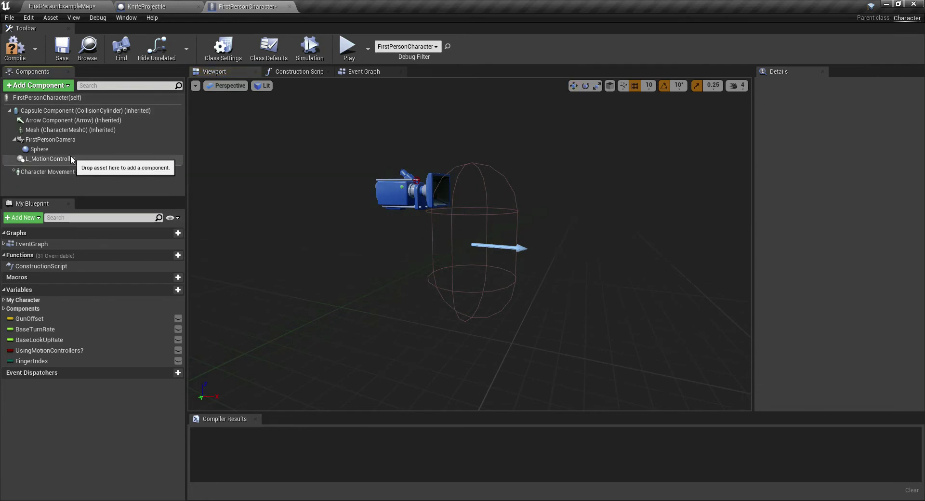
pyautogui.press('Delete')
pyautogui.click(64, 148)
pyautogui.press('Delete')
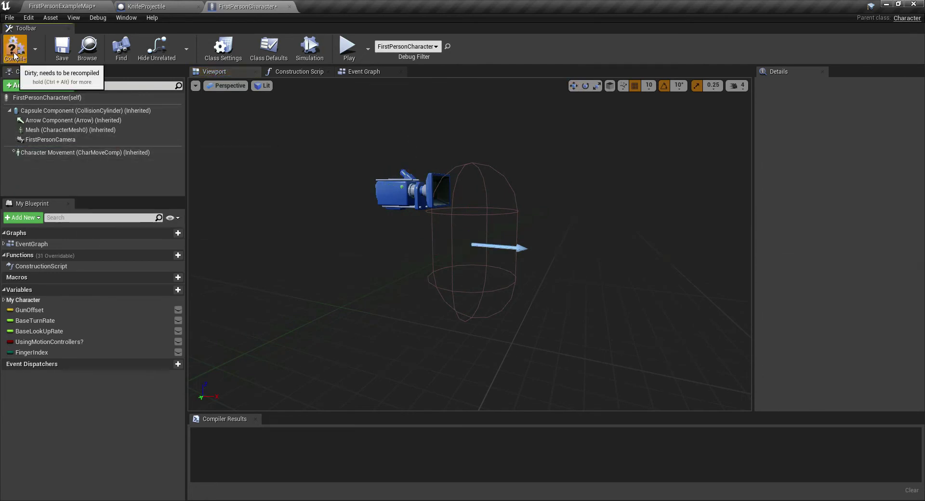
pyautogui.click(14, 48)
pyautogui.click(414, 433)
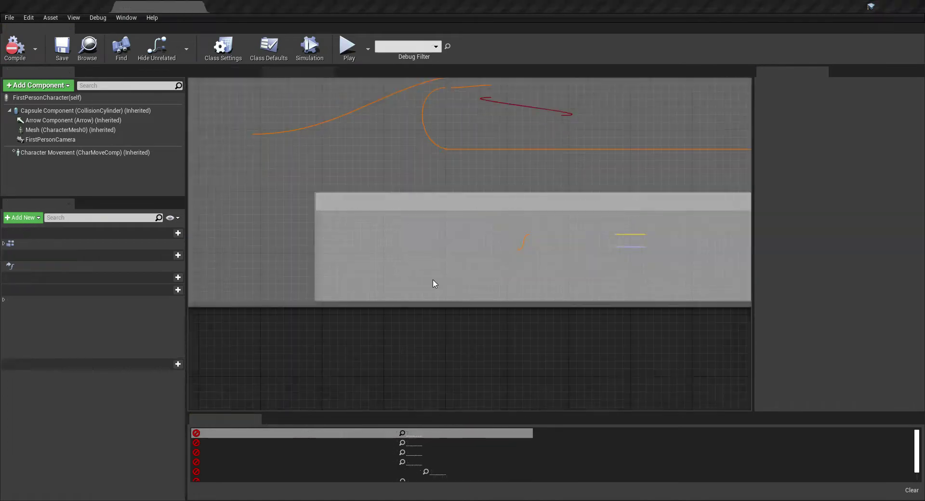
# Step: Follow the Target error links to the broken nodes and recompile
pyautogui.scroll(-5, 436, 279)
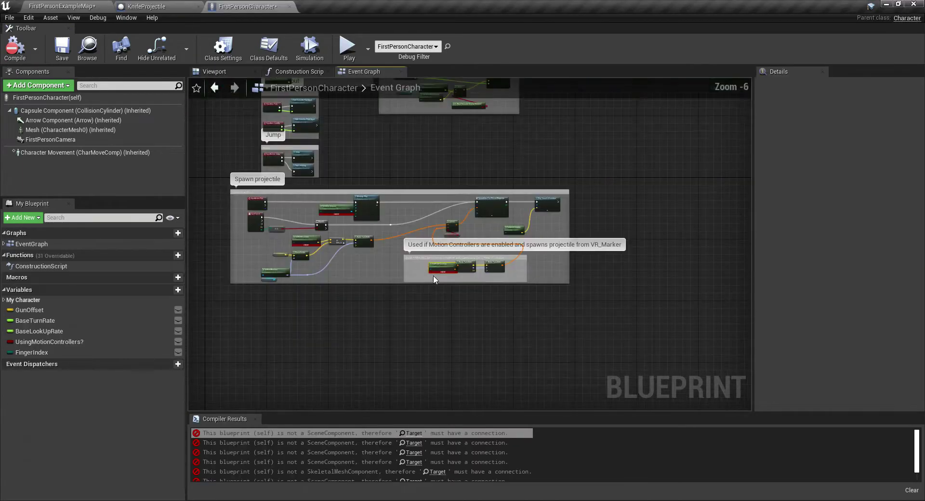
pyautogui.scroll(4, 457, 249)
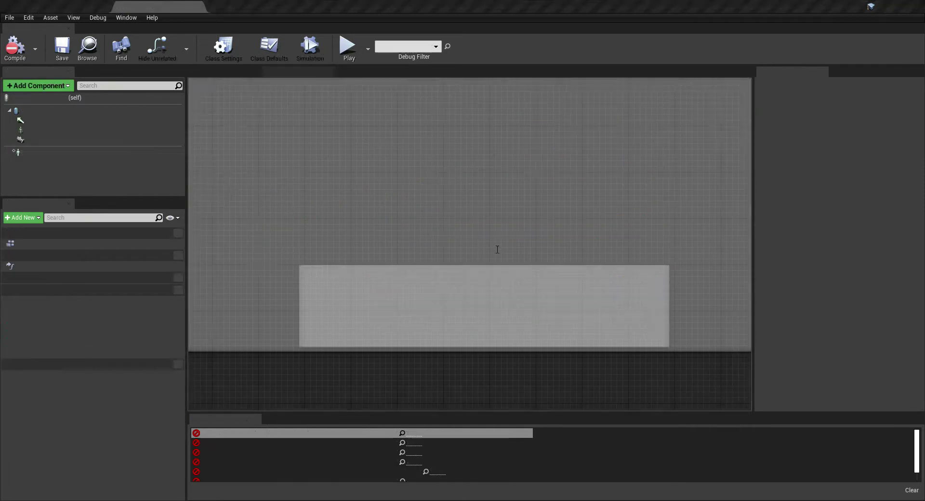
pyautogui.click(417, 434)
pyautogui.scroll(-2, 439, 290)
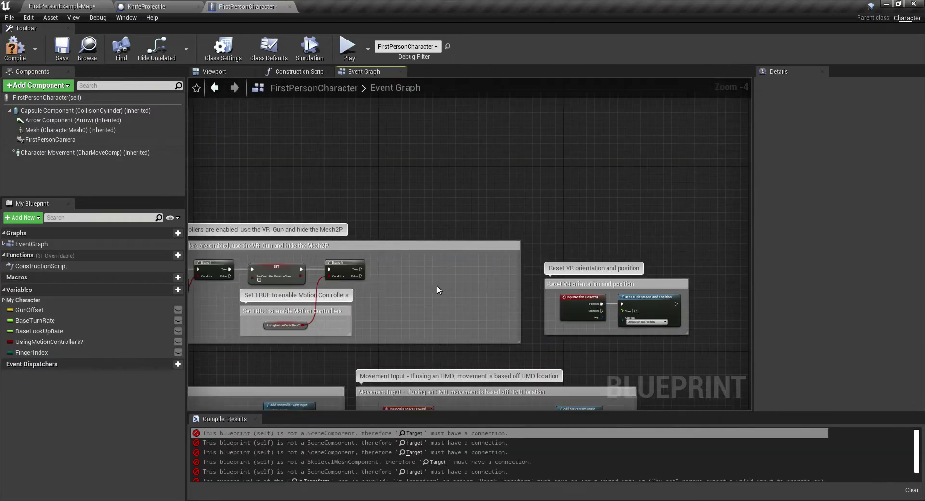
pyautogui.click(14, 48)
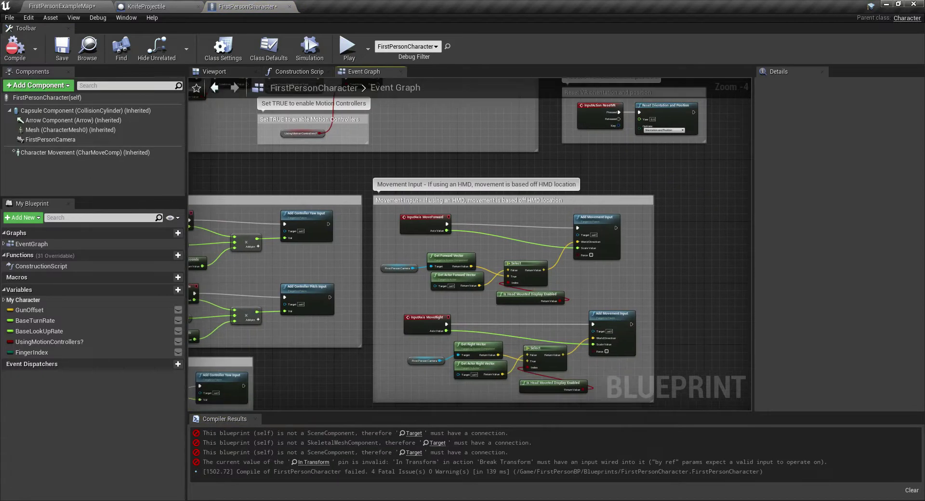
# Step: Delete the whole Spawn projectile comment block and its nodes, then recompile
pyautogui.moveTo(387, 247); pyautogui.dragTo(416, 82, button='right')
pyautogui.moveTo(337, 386); pyautogui.dragTo(445, 156, button='right')
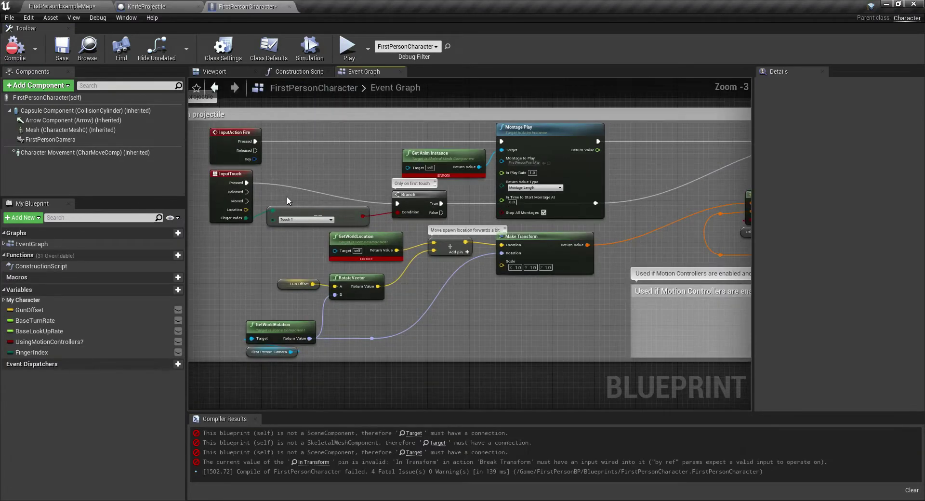
pyautogui.scroll(-3, 248, 180)
pyautogui.moveTo(267, 164); pyautogui.dragTo(587, 269)
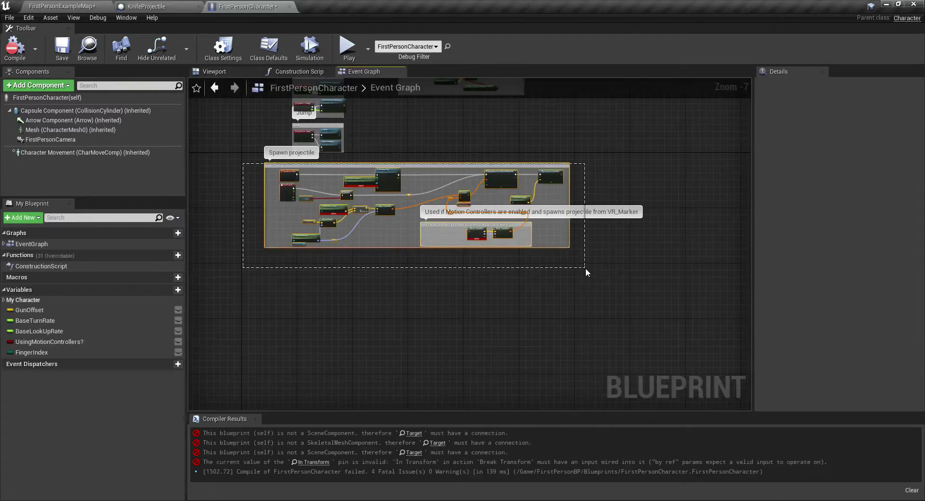
pyautogui.press('Delete')
pyautogui.click(21, 59)
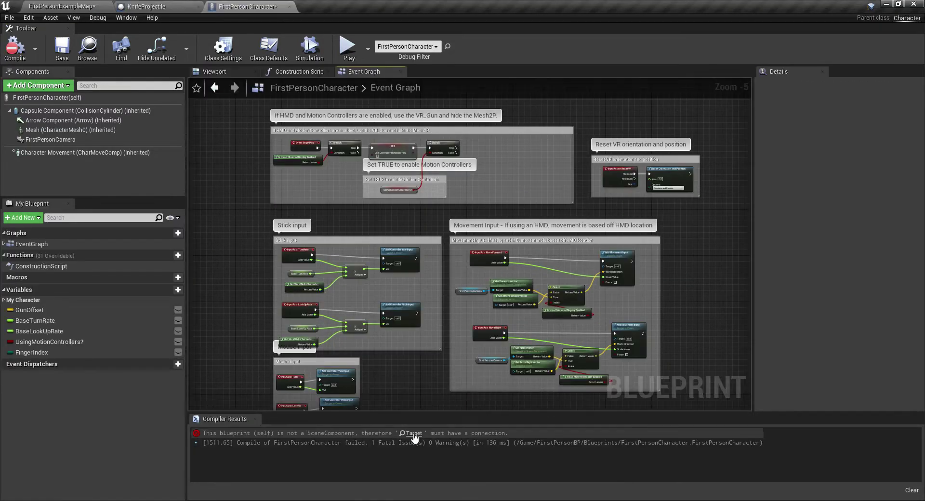
# Step: Delete the AttachComponentToComponent node in the Construction Script and compile again
pyautogui.click(414, 433)
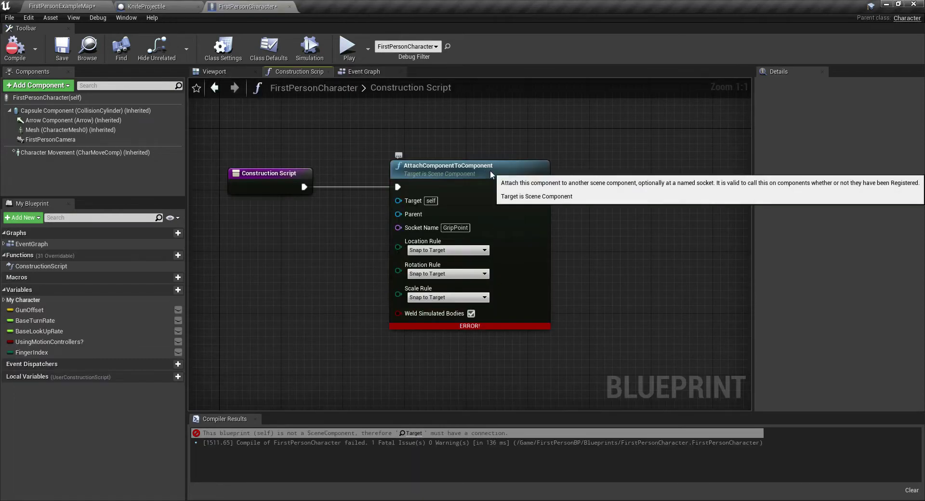
pyautogui.press('Delete')
pyautogui.click(22, 56)
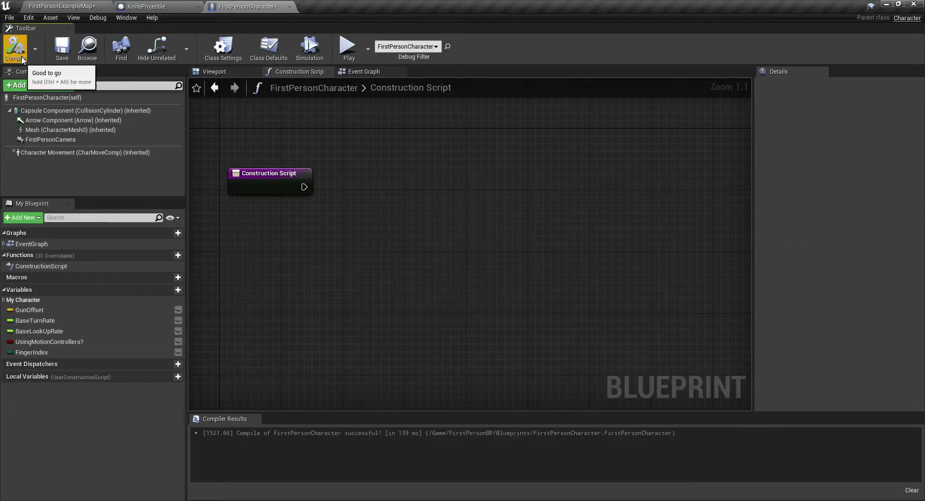
pyautogui.click(353, 73)
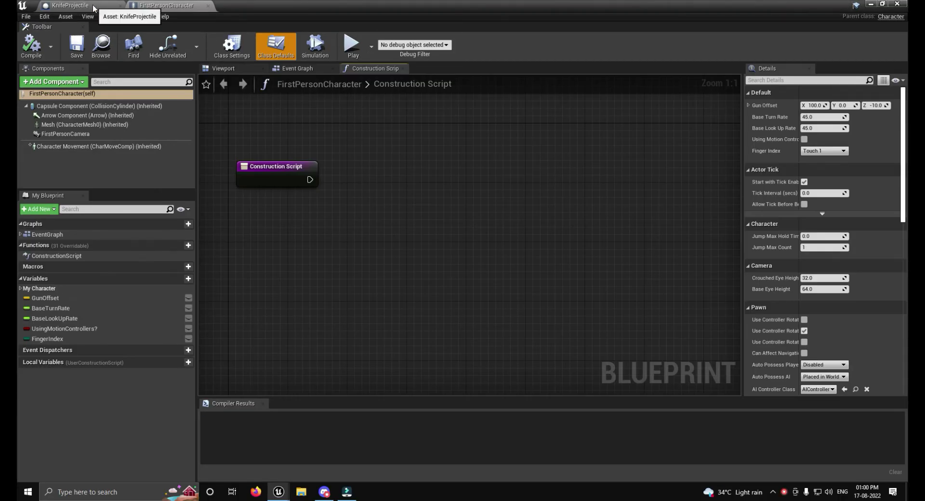
# Step: Scale KnifeProjectile's KnifeMesh component down to 0.08
pyautogui.click(94, 6)
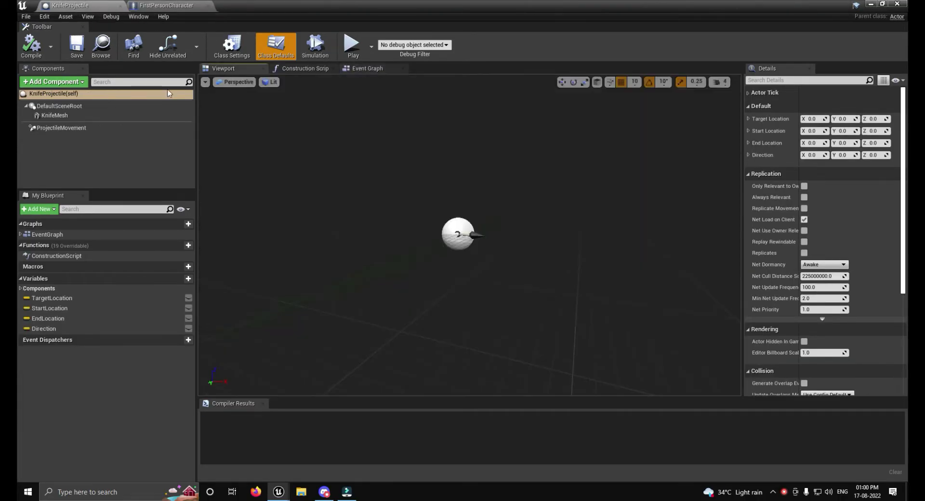
pyautogui.click(123, 117)
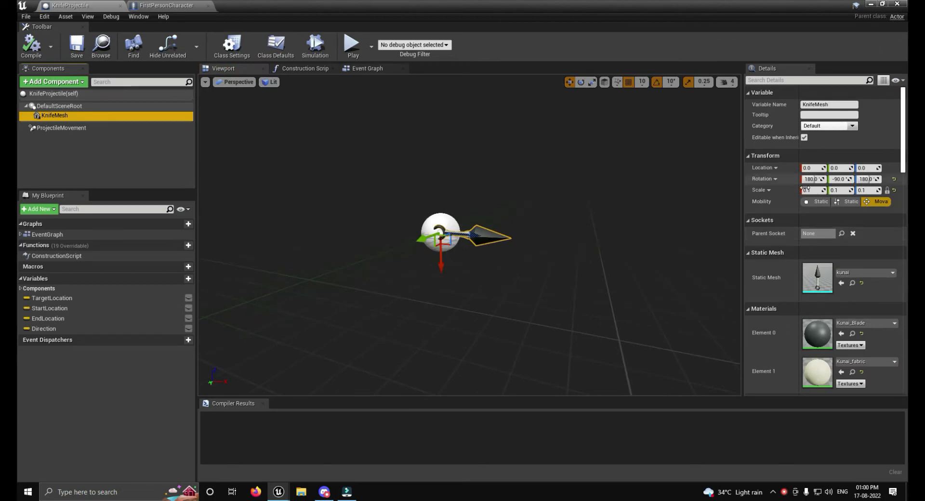
pyautogui.click(805, 189)
pyautogui.write('8')
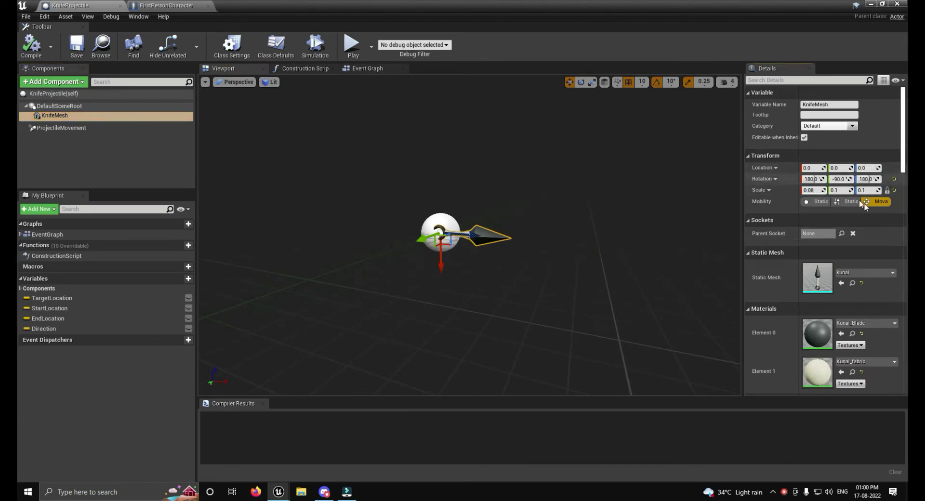
pyautogui.press('Return')
# Step: Set KnifeMesh's collision preset to NoCollision, then compile and save KnifeProjectile
pyautogui.scroll(-5, 844, 246)
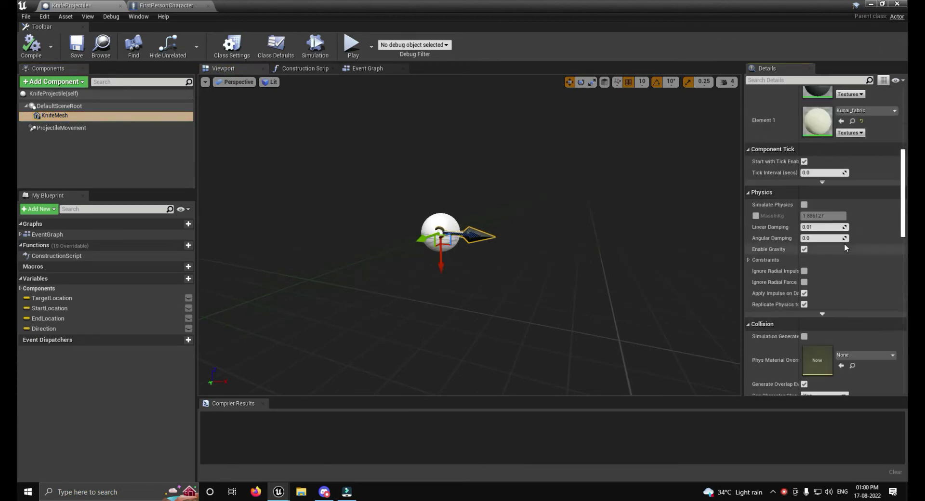
pyautogui.scroll(-5, 845, 243)
pyautogui.scroll(-5, 844, 243)
pyautogui.scroll(-3, 844, 242)
pyautogui.scroll(3, 844, 241)
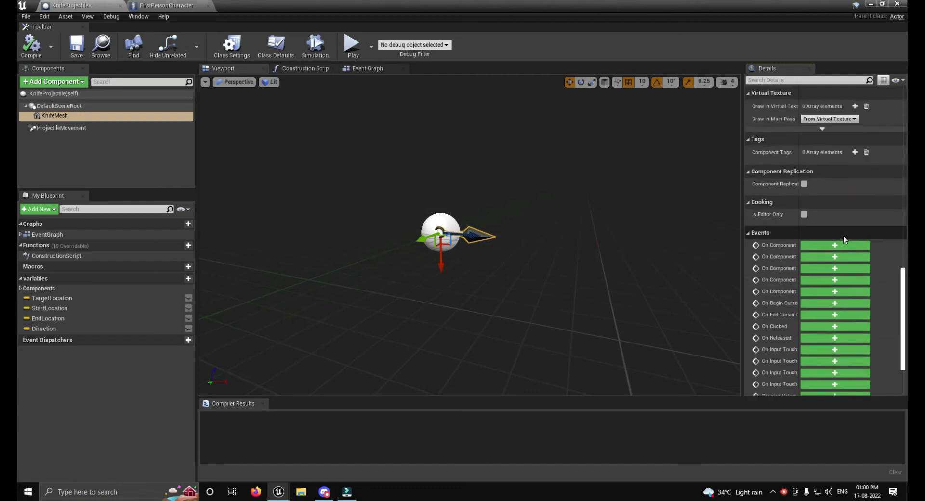
pyautogui.scroll(1, 843, 237)
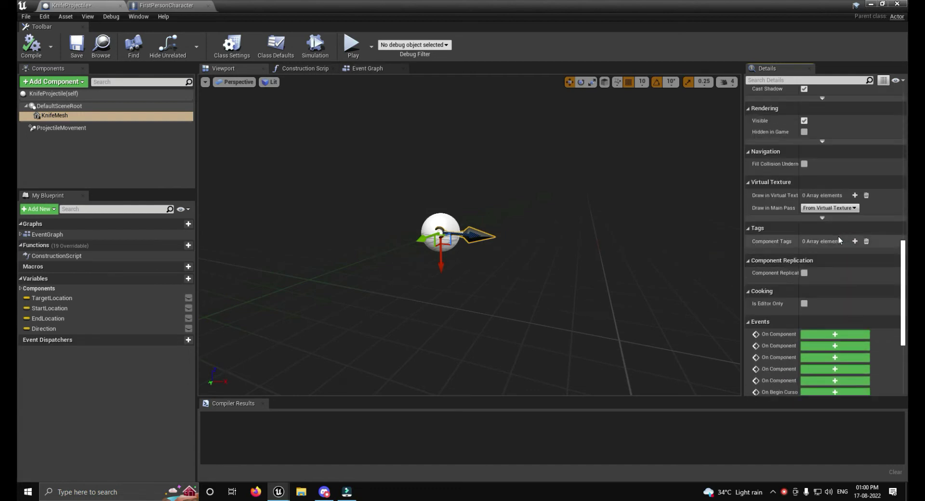
pyautogui.scroll(5, 837, 235)
pyautogui.click(825, 212)
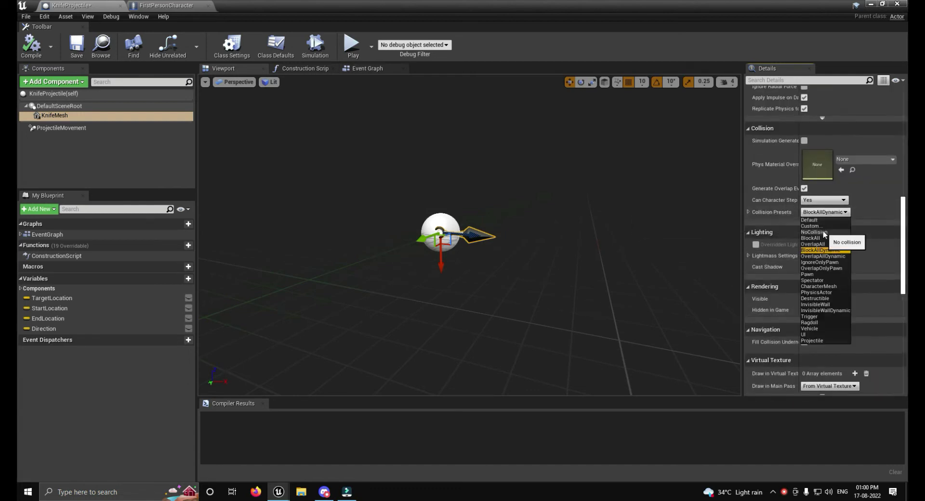
pyautogui.click(815, 232)
pyautogui.click(31, 44)
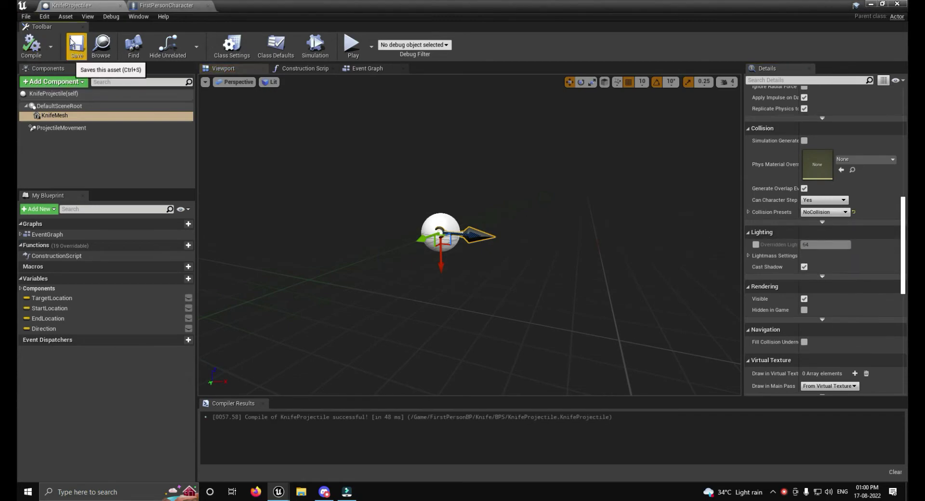
pyautogui.click(72, 42)
pyautogui.moveTo(164, 5); pyautogui.dragTo(97, 6)
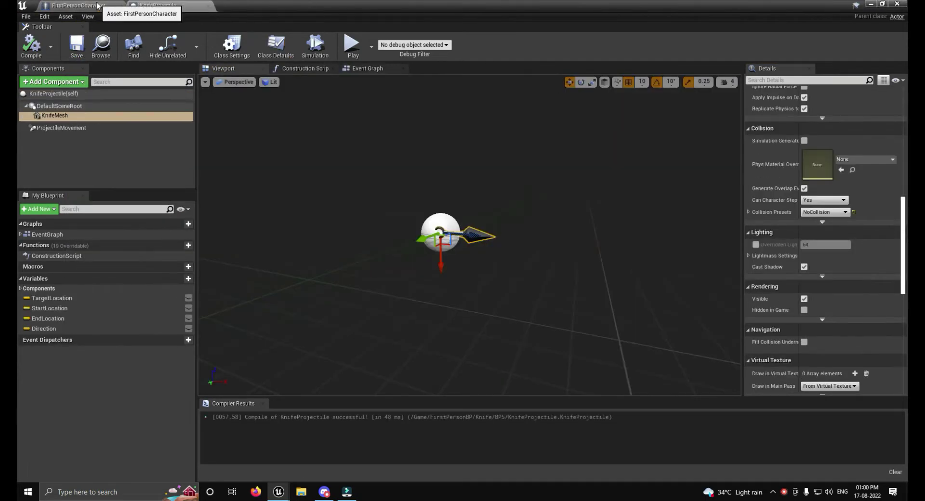
# Step: Close the KnifeProjectile blueprint and return to FirstPersonCharacter's Event Graph
pyautogui.click(207, 5)
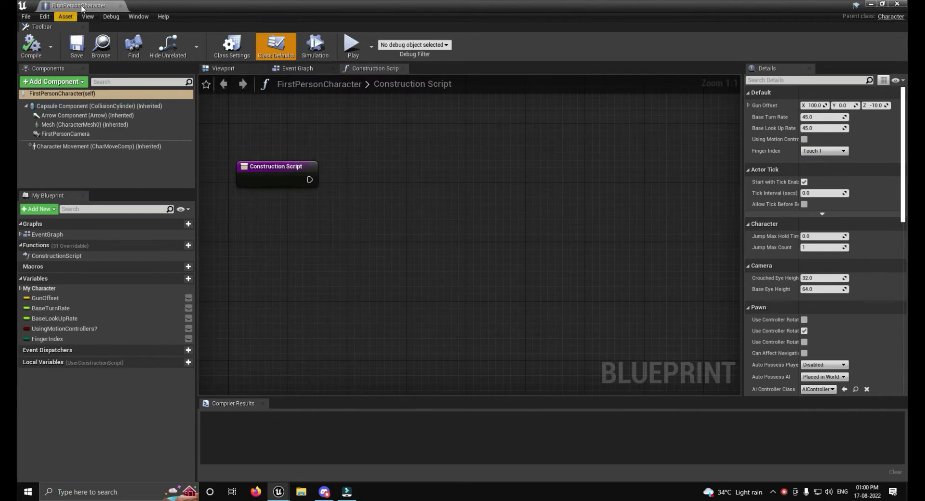
pyautogui.click(299, 69)
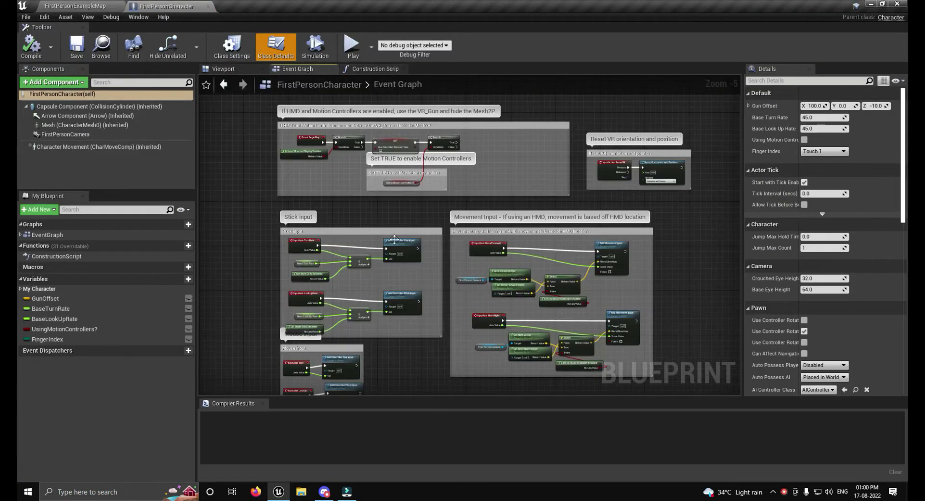
pyautogui.scroll(-1, 394, 239)
pyautogui.moveTo(409, 310); pyautogui.dragTo(463, 228, button='right')
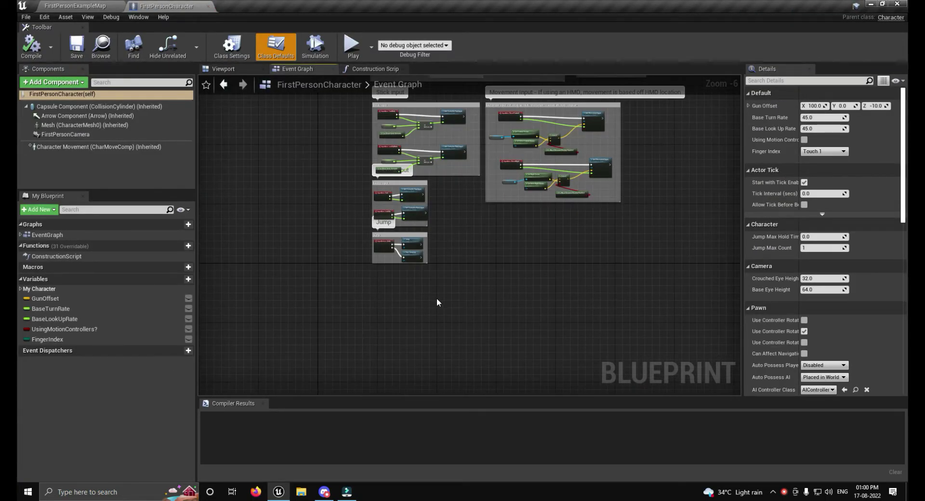
# Step: Add a Static Mesh component to the character and name it Knife
pyautogui.click(223, 69)
pyautogui.click(68, 82)
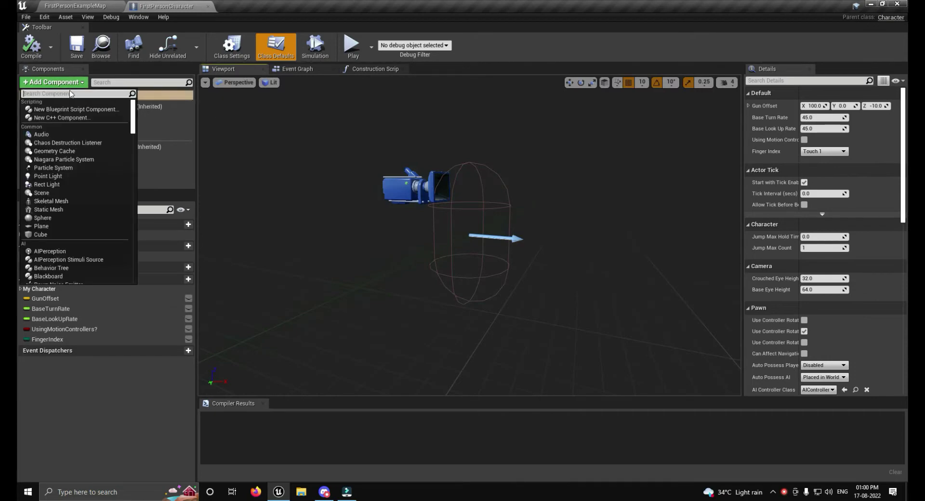
pyautogui.write('static m')
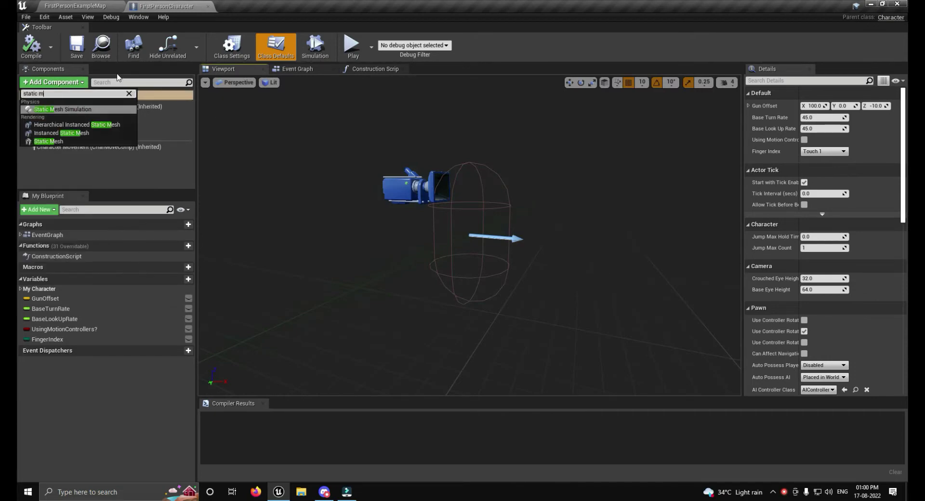
pyautogui.click(63, 141)
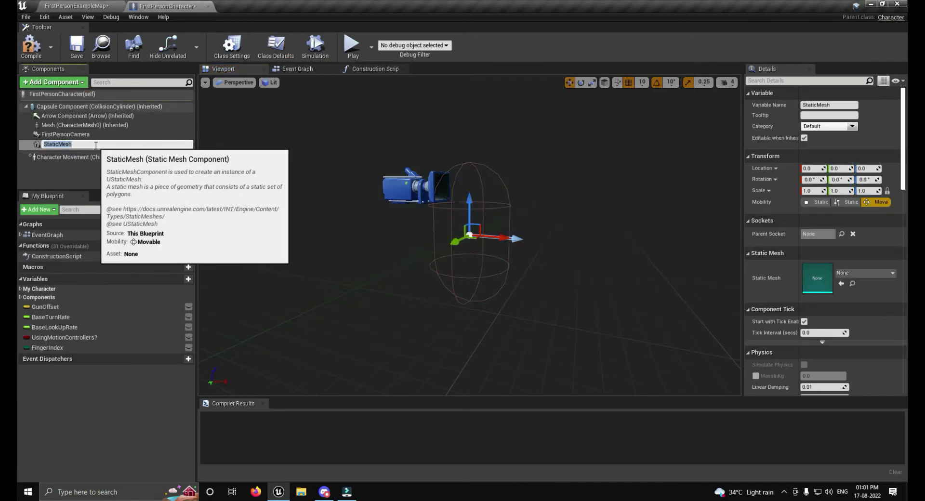
pyautogui.write('Knife')
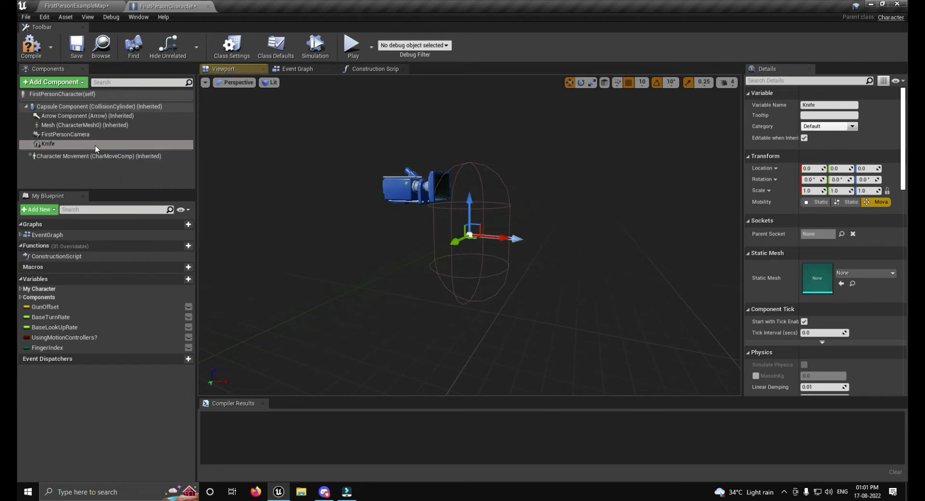
pyautogui.press('Return')
# Step: Parent Knife under FirstPersonCamera, assign the kunai mesh, and scale it to 0.08
pyautogui.moveTo(83, 148); pyautogui.dragTo(94, 138)
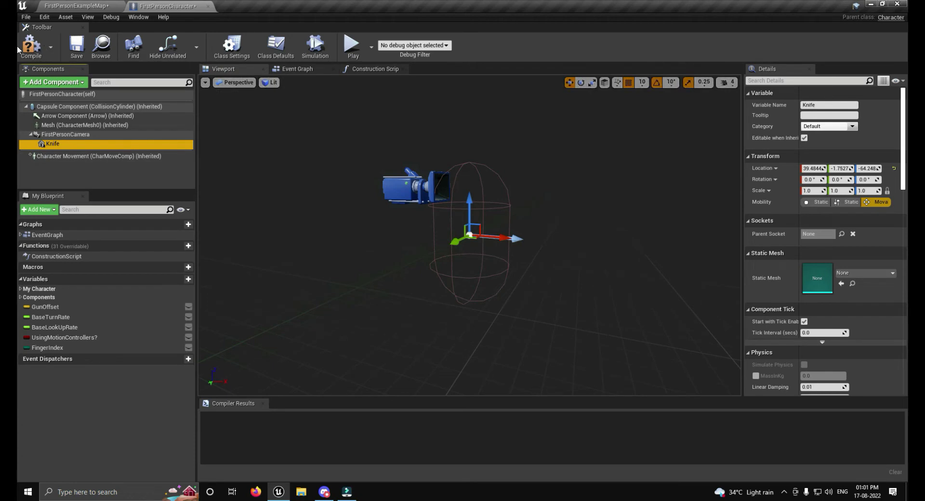
pyautogui.click(40, 44)
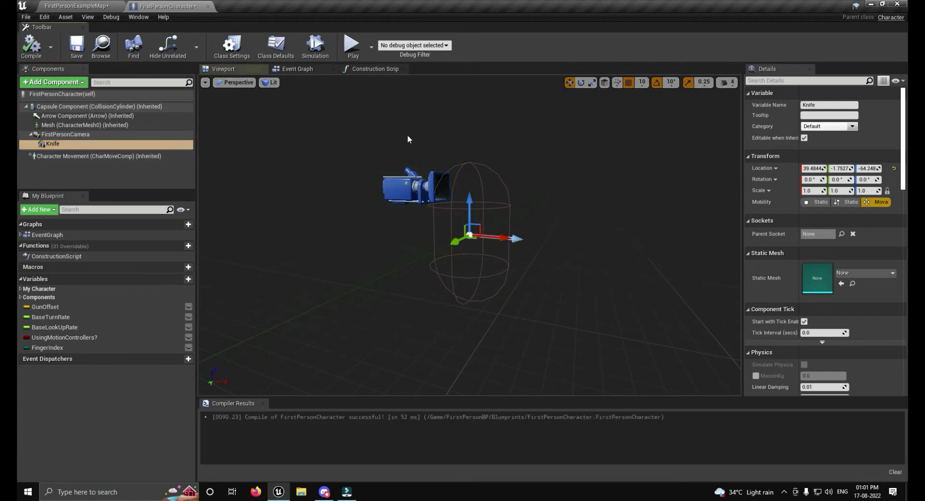
pyautogui.click(843, 273)
pyautogui.write('nai')
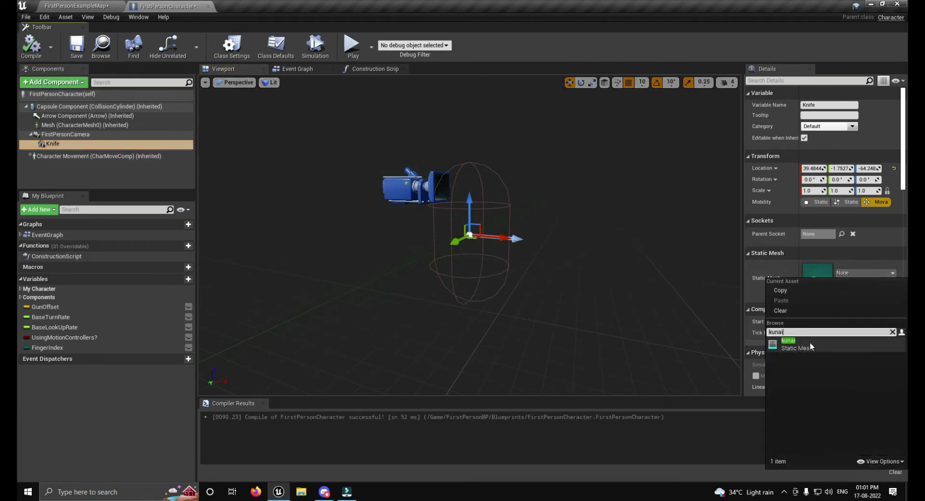
pyautogui.click(795, 344)
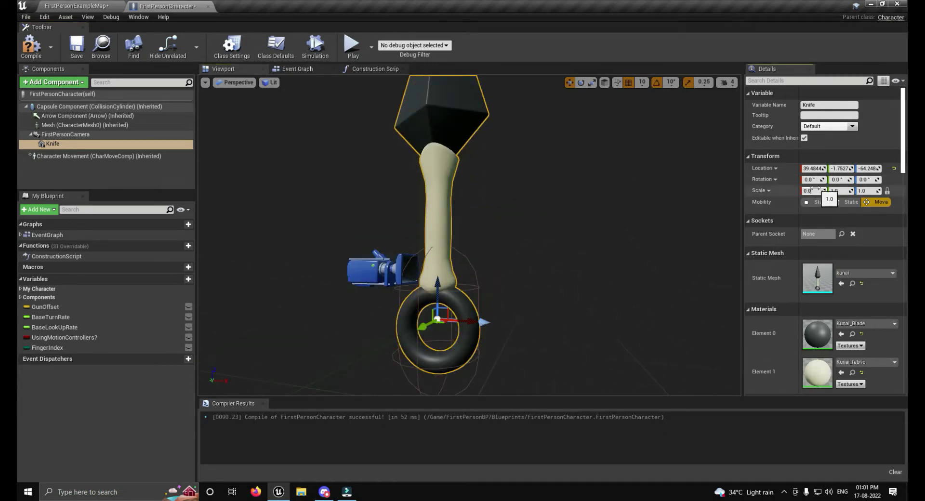
pyautogui.write('8')
pyautogui.press('Return')
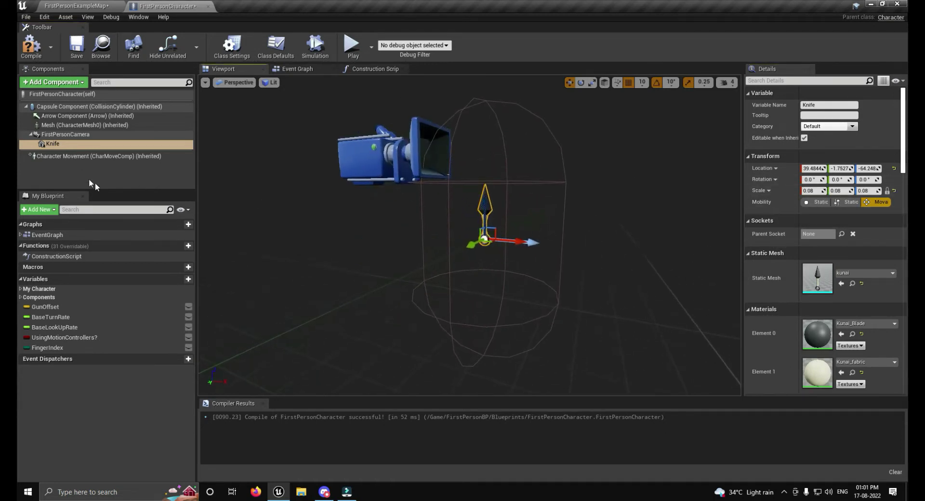
# Step: Duplicate Knife into Knife1 through Knife4, then reselect the original Knife
pyautogui.hotkey('ctrl', 'w')
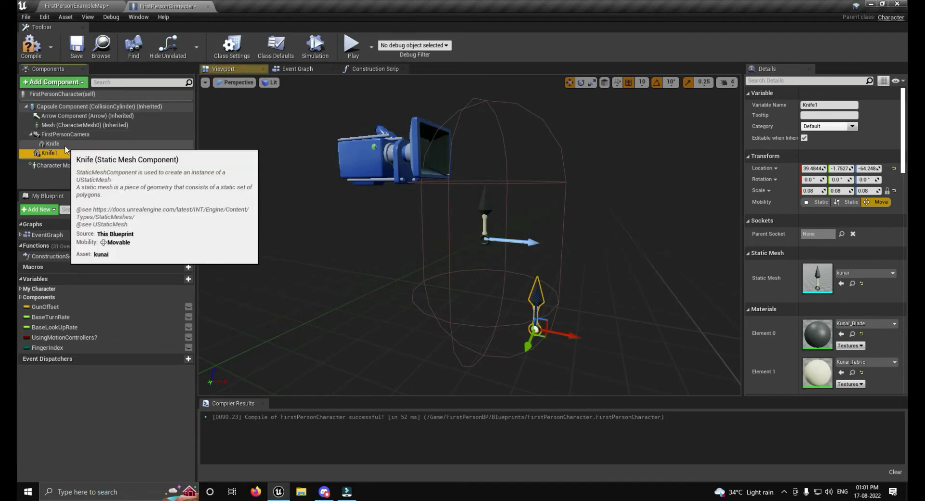
pyautogui.hotkey('ctrl', 'w')
pyautogui.hotkey('ctrl', 'w')
pyautogui.hotkey('ctrl', 'w')
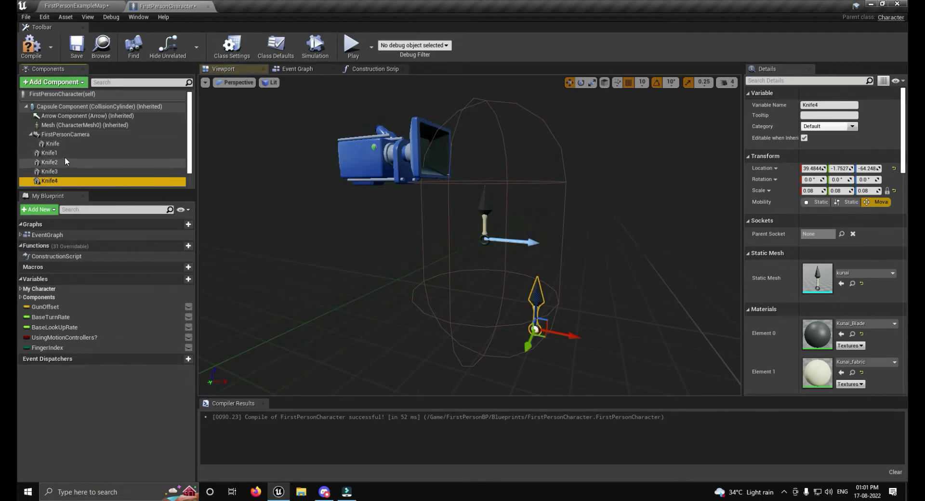
pyautogui.keyDown('shift'); pyautogui.click(57, 153); pyautogui.keyUp('shift')
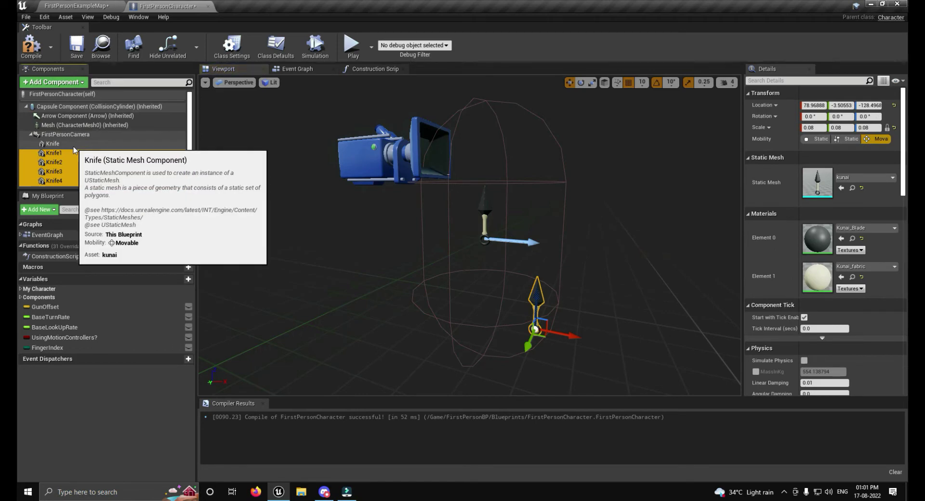
pyautogui.click(74, 146)
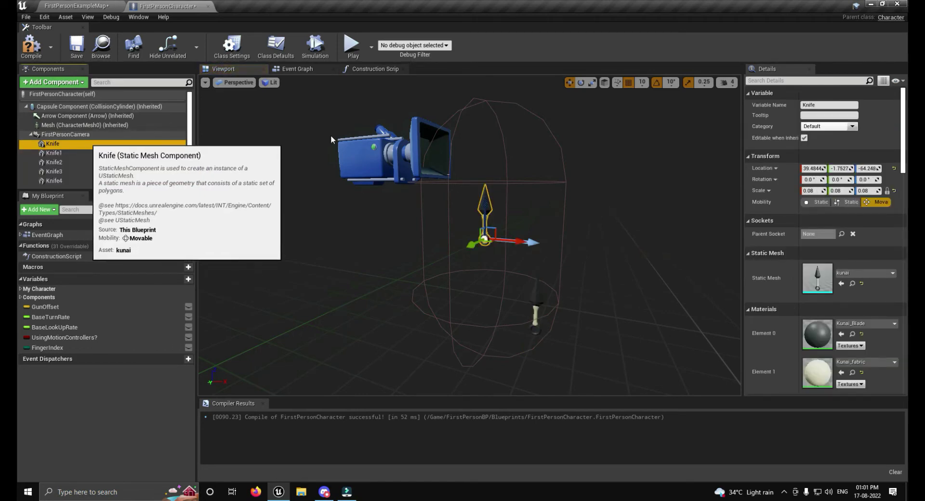
pyautogui.click(827, 168)
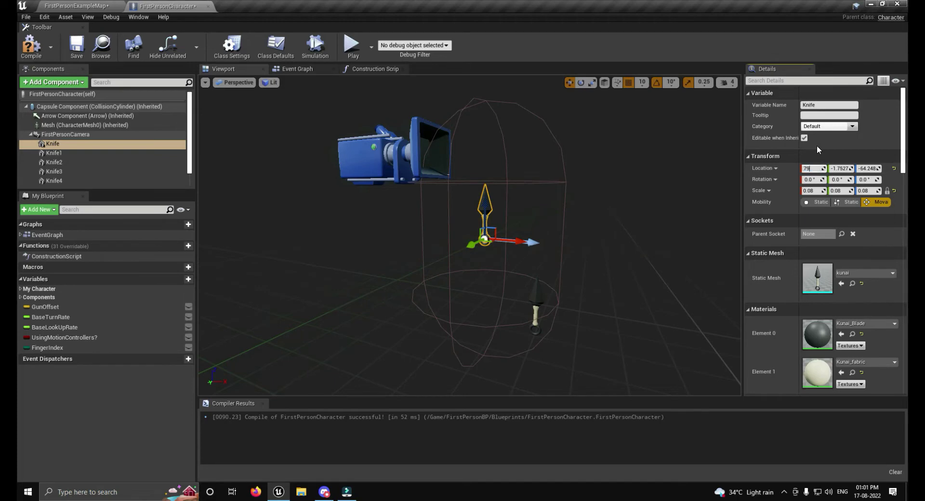
# Step: Place Knife at location 79, 75, 21 with rotation -90, 0, 90
pyautogui.write('79')
pyautogui.press('Tab')
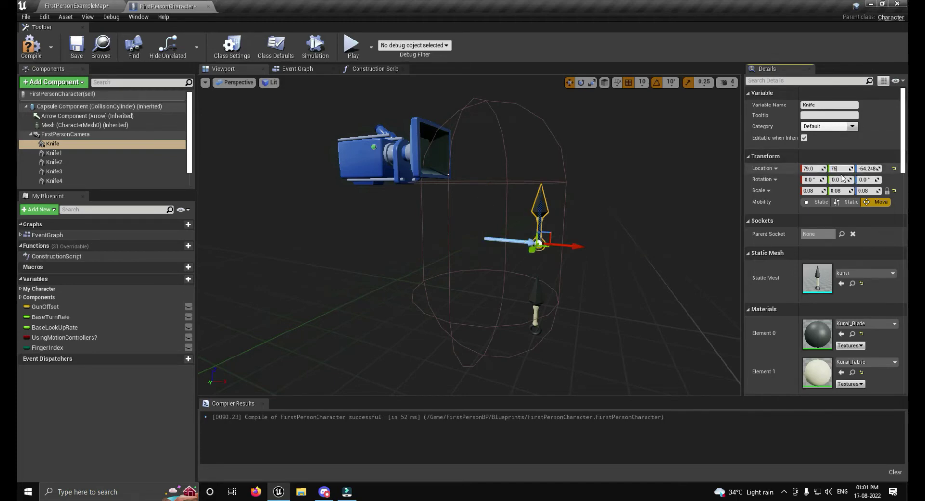
pyautogui.press('Tab')
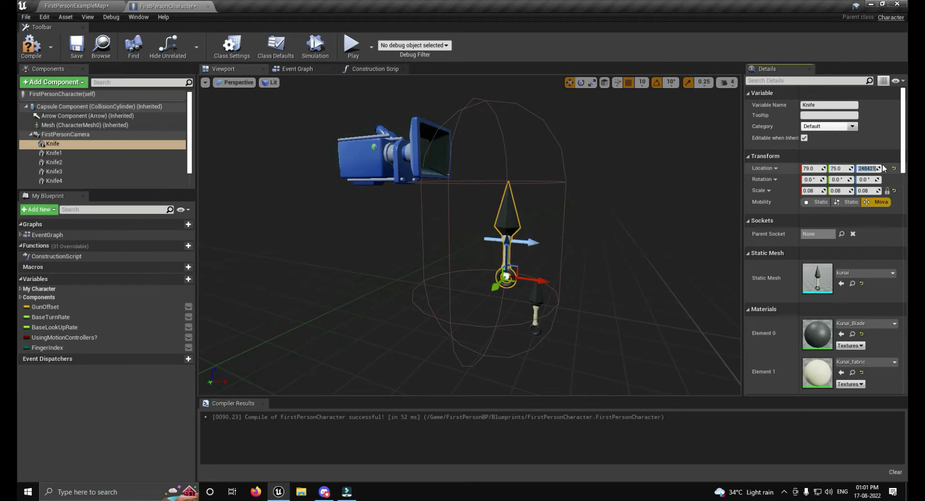
pyautogui.write('25')
pyautogui.write('21')
pyautogui.press('Return')
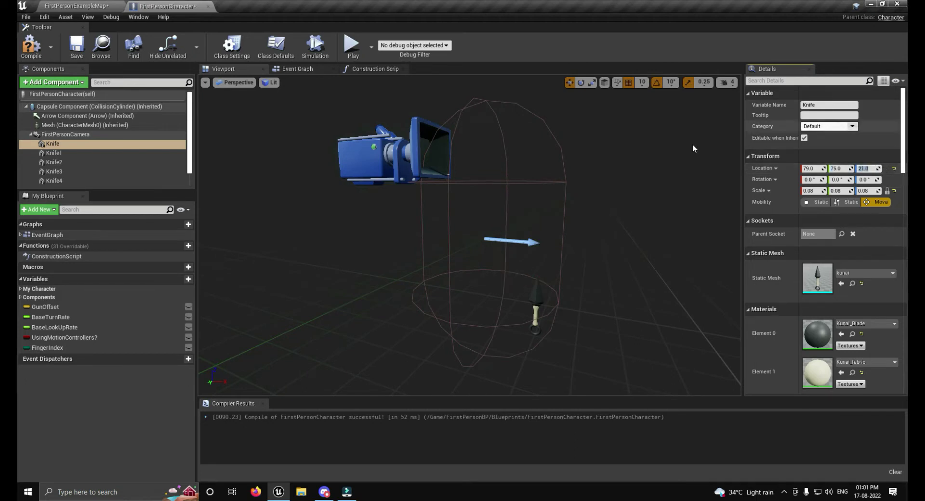
pyautogui.moveTo(694, 146); pyautogui.dragTo(694, 146, button='right')
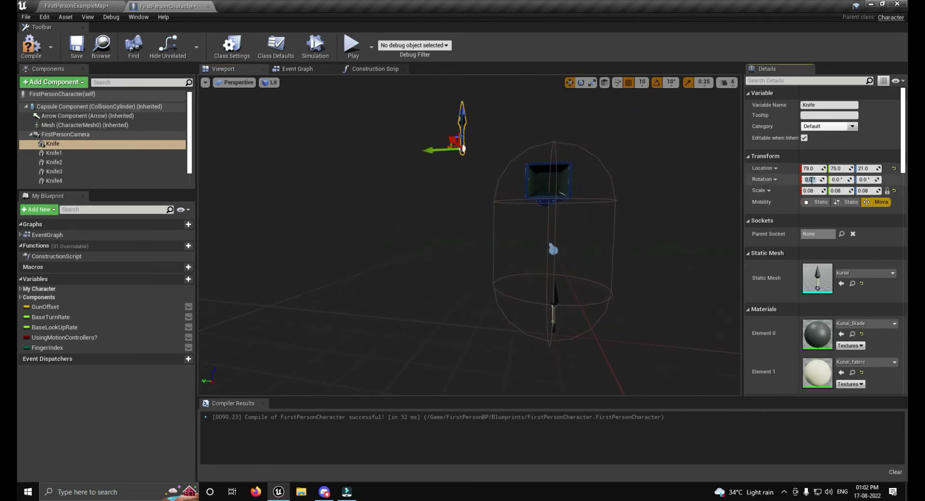
pyautogui.click(813, 178)
pyautogui.write('-90')
pyautogui.press('Return')
pyautogui.write('21')
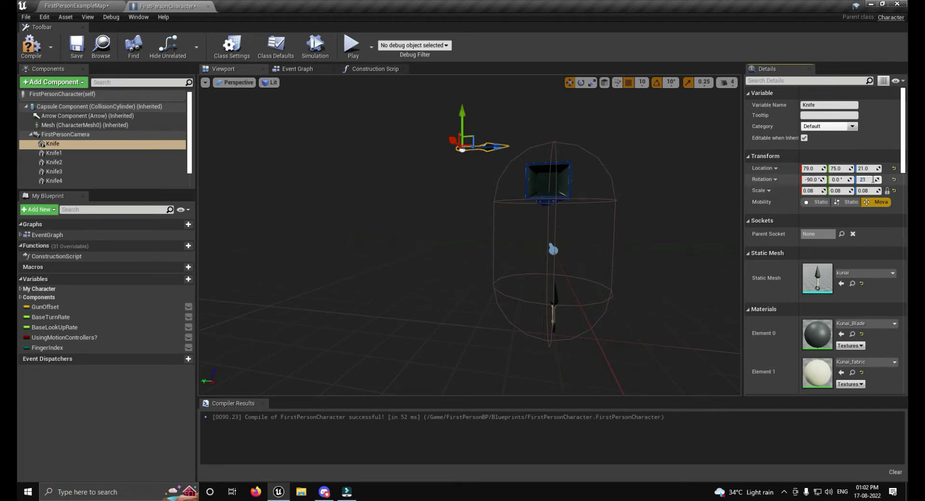
pyautogui.write('90')
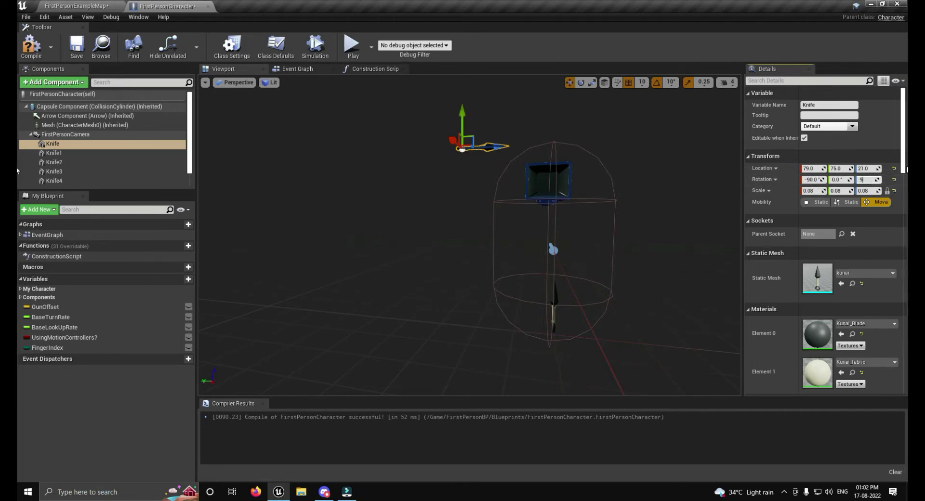
pyautogui.press('Return')
pyautogui.moveTo(532, 205); pyautogui.dragTo(518, 252, button='right')
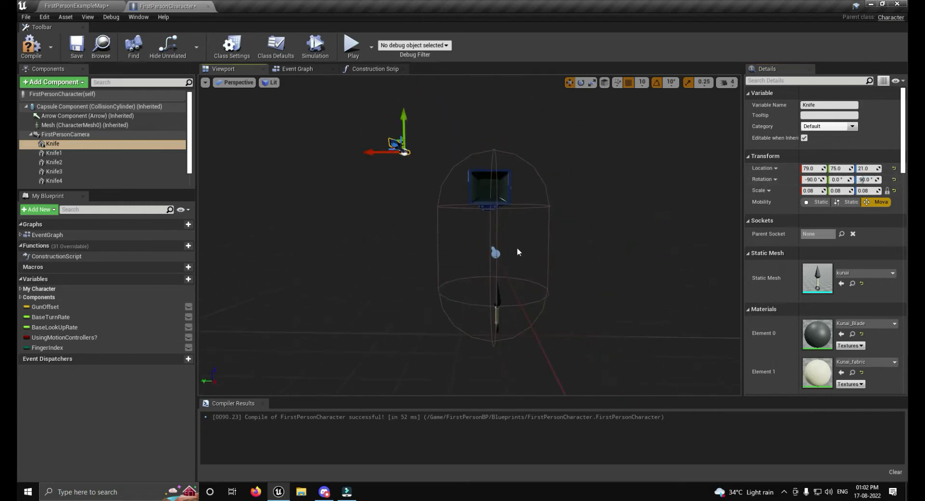
# Step: Place Knife1 at location 69, 48, -14 with rotation -90, 0, 90
pyautogui.click(54, 153)
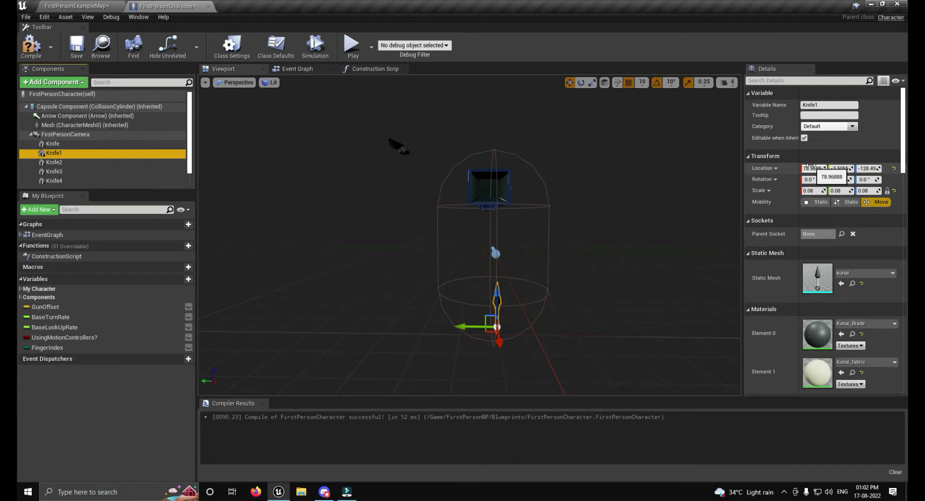
pyautogui.click(811, 169)
pyautogui.write('69')
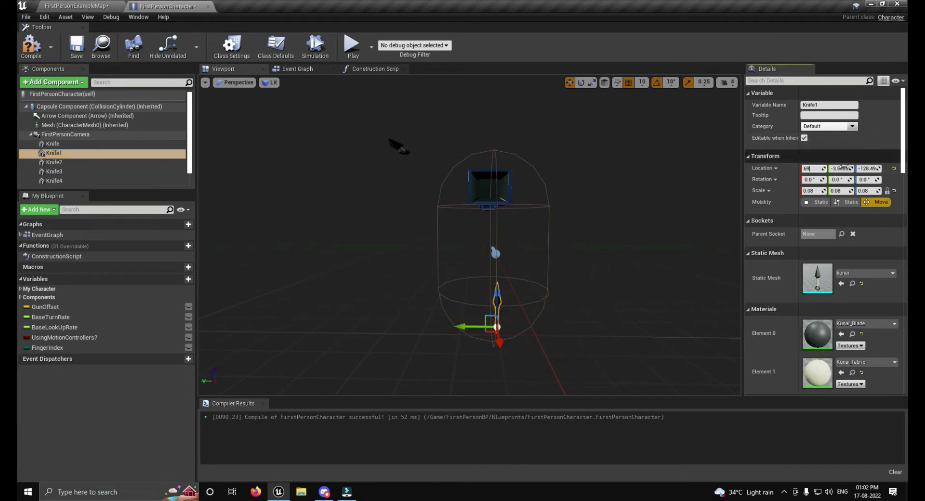
pyautogui.click(849, 168)
pyautogui.write('48')
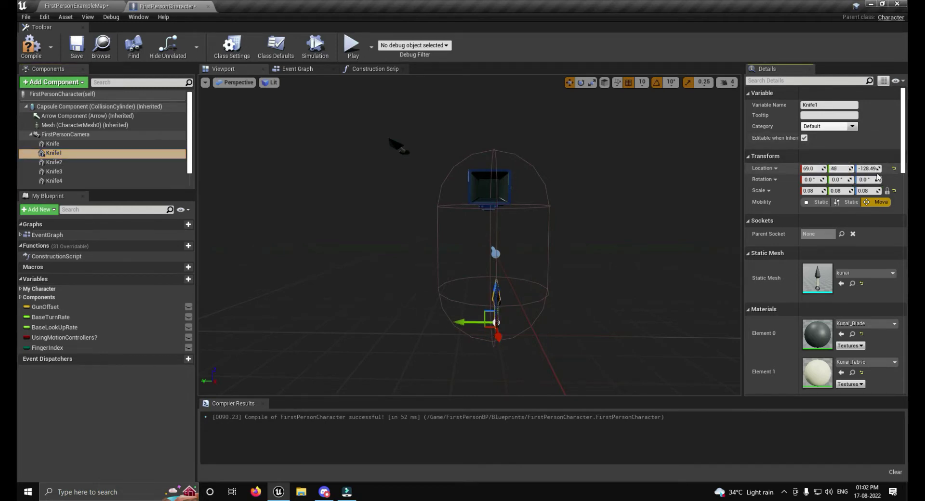
pyautogui.click(868, 169)
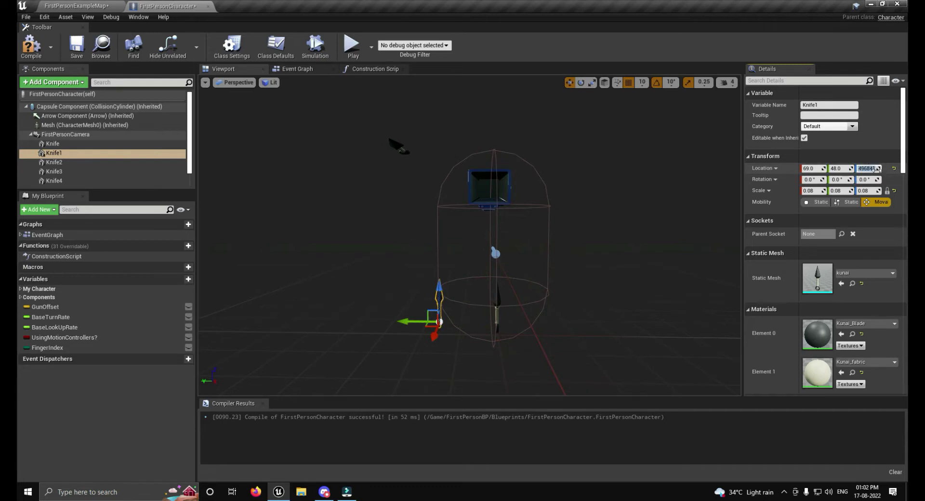
pyautogui.write('-14')
pyautogui.press('Return')
pyautogui.write('-90')
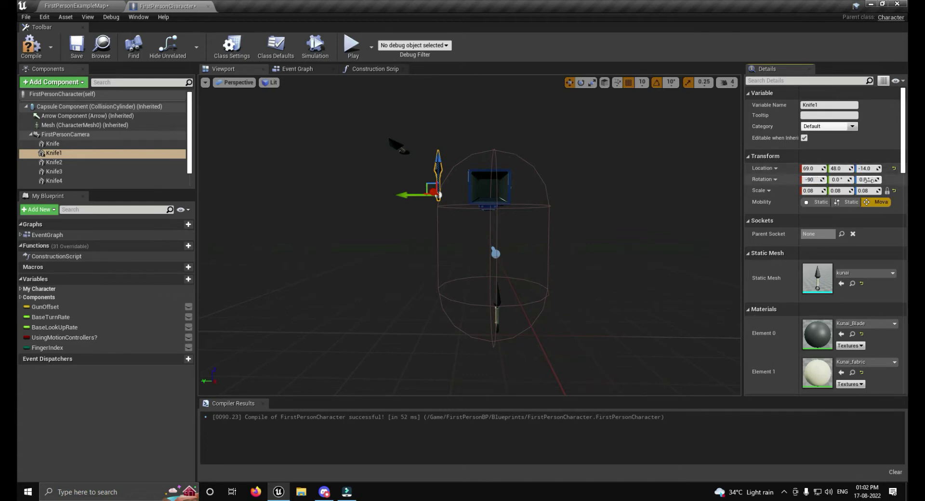
pyautogui.click(860, 180)
pyautogui.write('90')
pyautogui.press('Return')
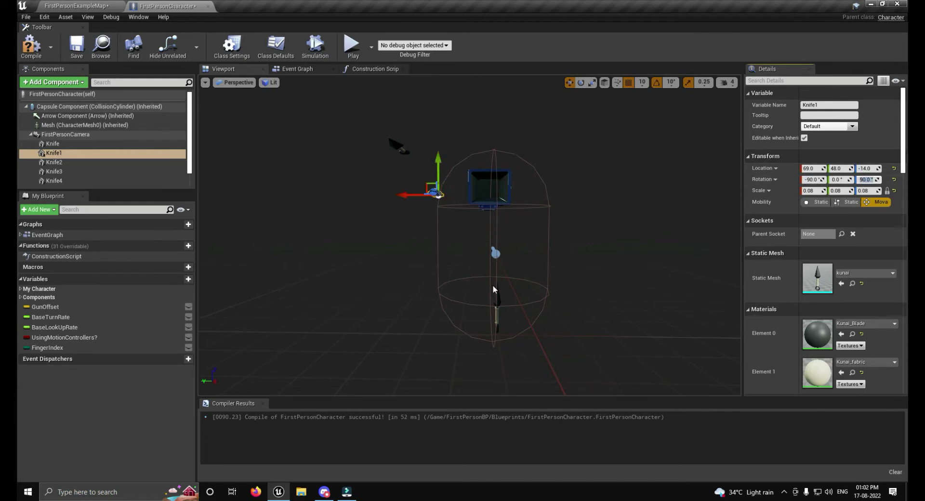
# Step: Place Knife2 at location 88, -5, -42 with rotation -90, 0, 90
pyautogui.click(496, 294)
pyautogui.click(107, 162)
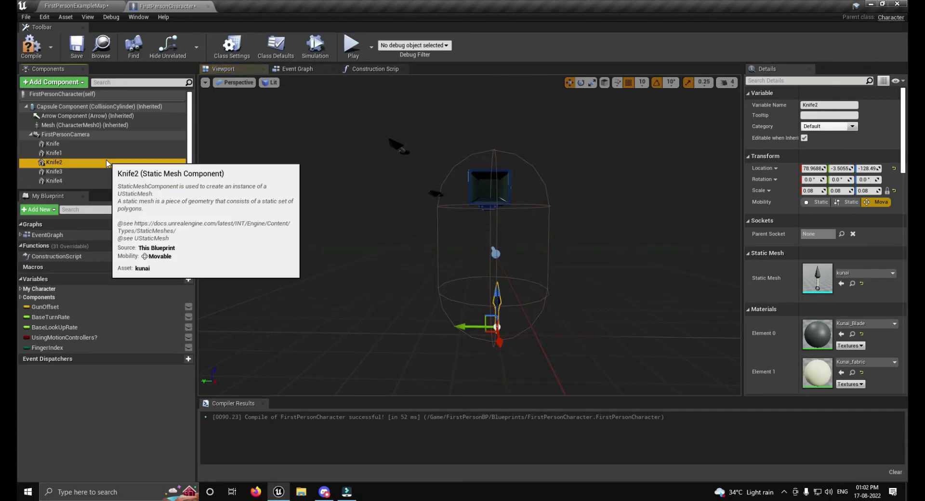
pyautogui.click(818, 169)
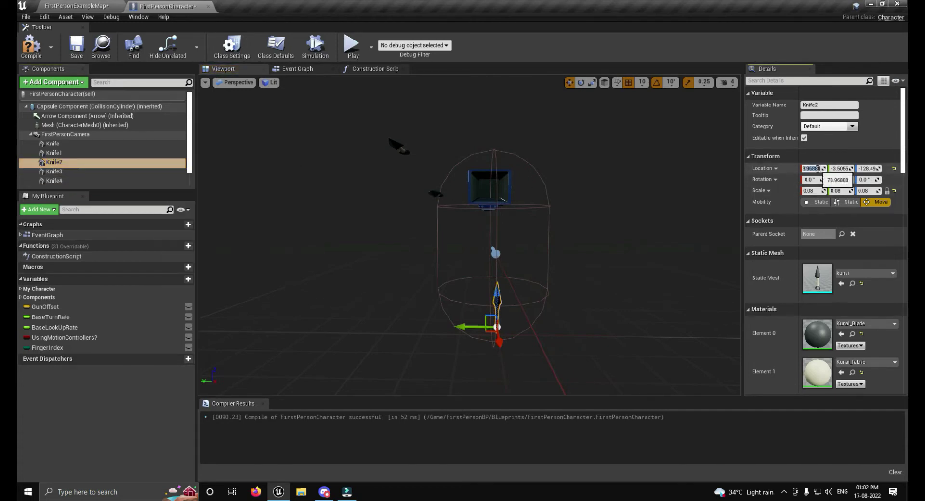
pyautogui.write('88')
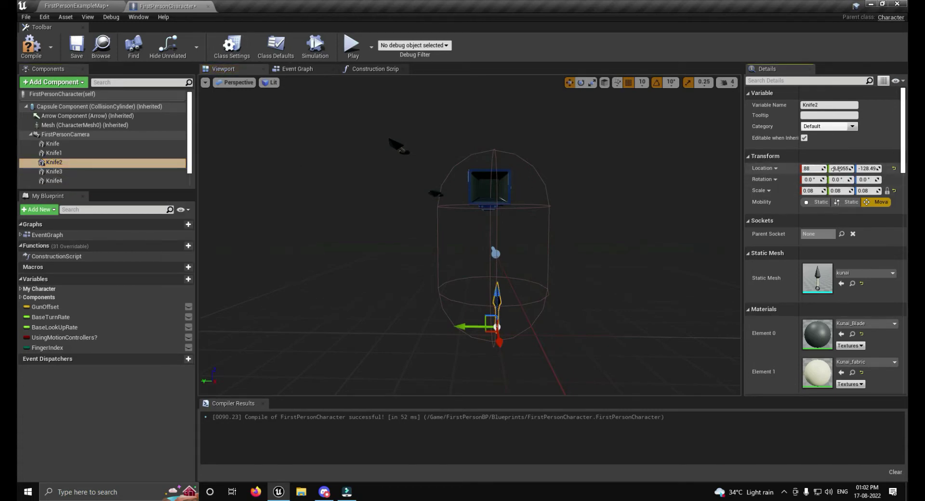
pyautogui.click(839, 168)
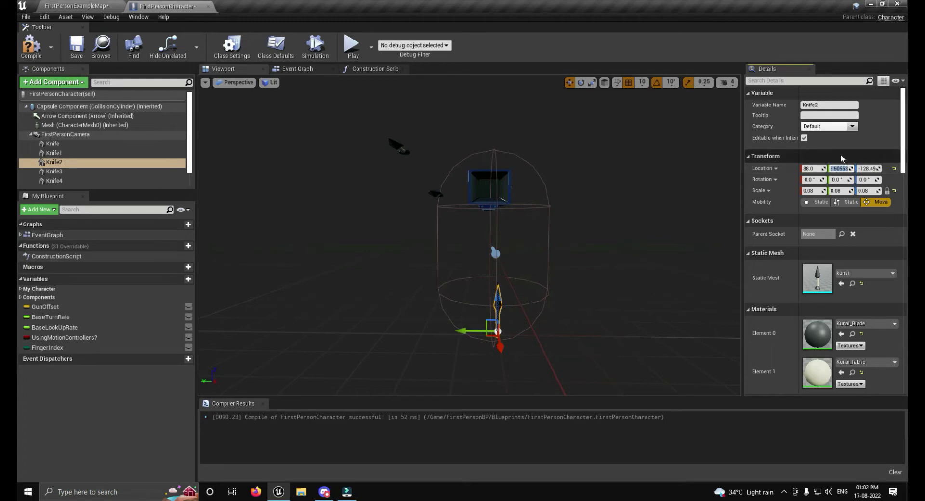
pyautogui.write('-5')
pyautogui.press('Tab')
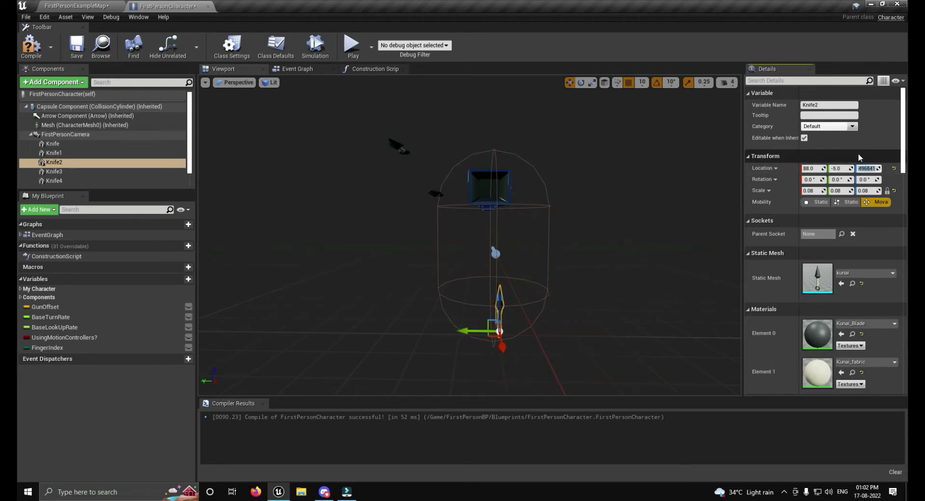
pyautogui.press('Tab')
pyautogui.write('-90')
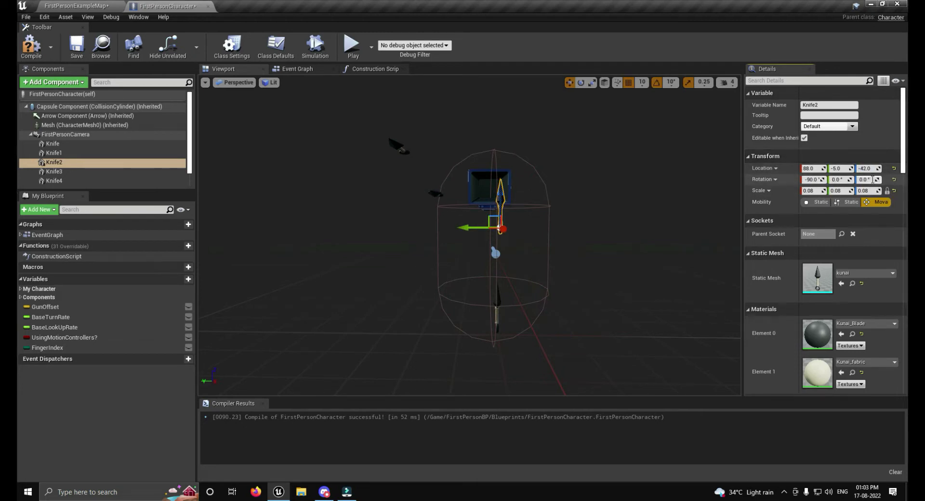
pyautogui.press('Tab')
pyautogui.press('Tab')
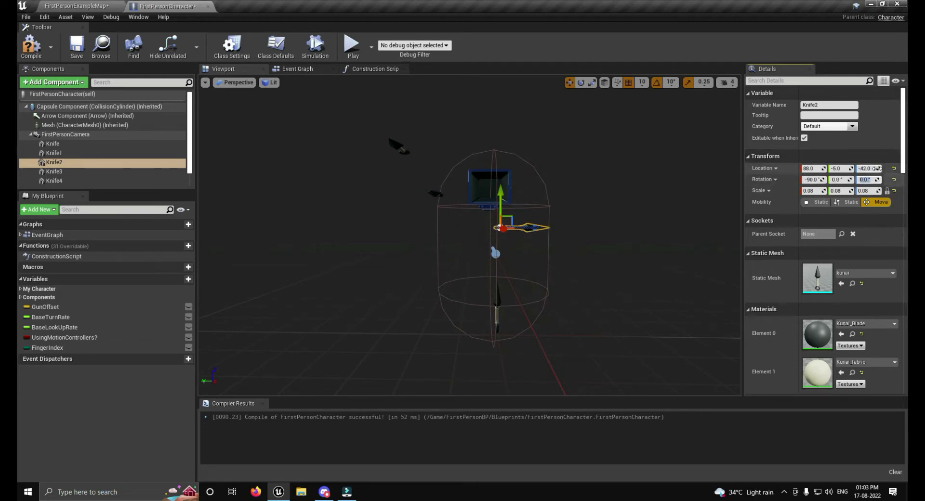
pyautogui.write('90')
pyautogui.press('Return')
# Step: Set Knife3's X location to 78
pyautogui.click(498, 298)
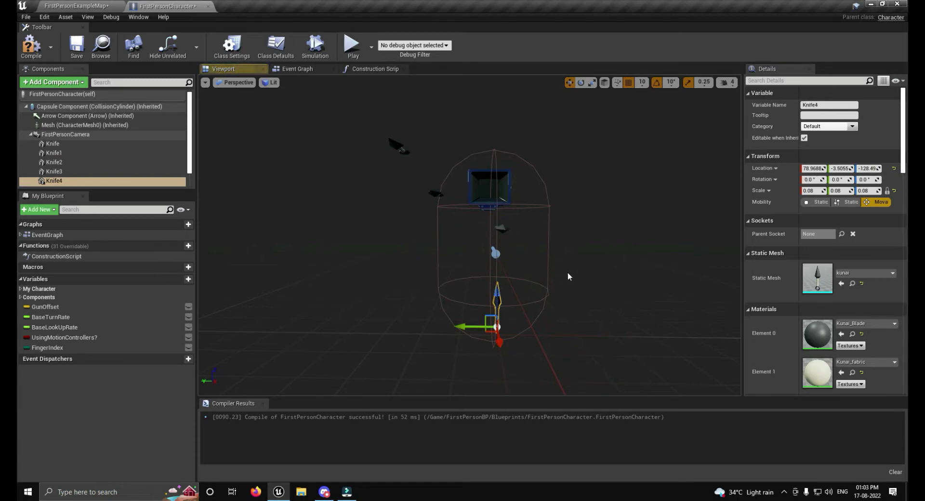
pyautogui.click(100, 171)
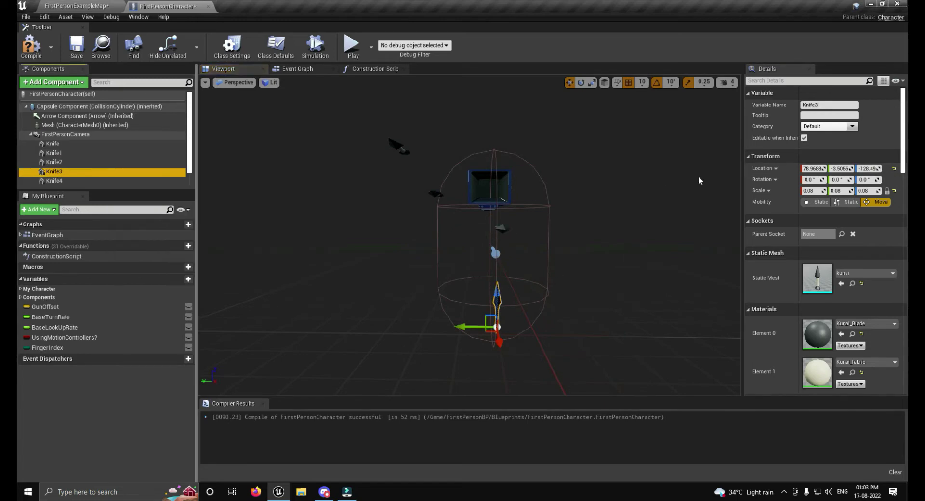
pyautogui.click(810, 168)
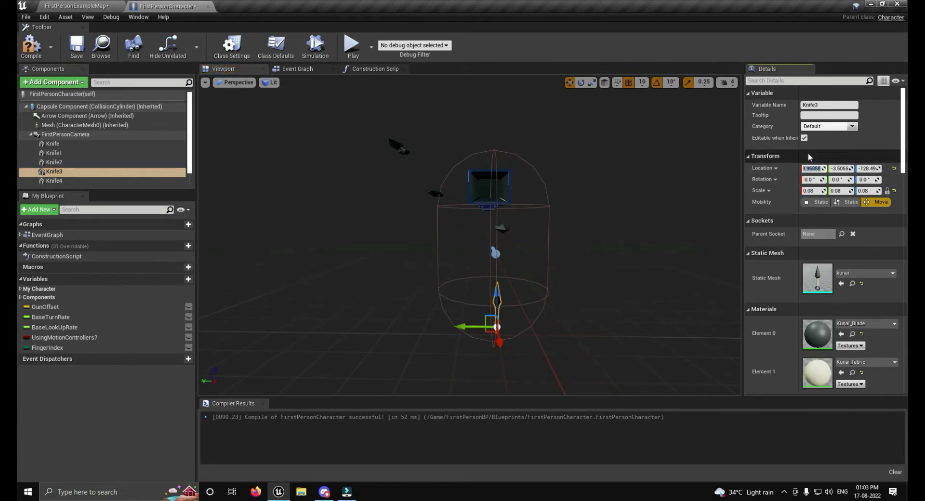
pyautogui.write('78')
pyautogui.press('Return')
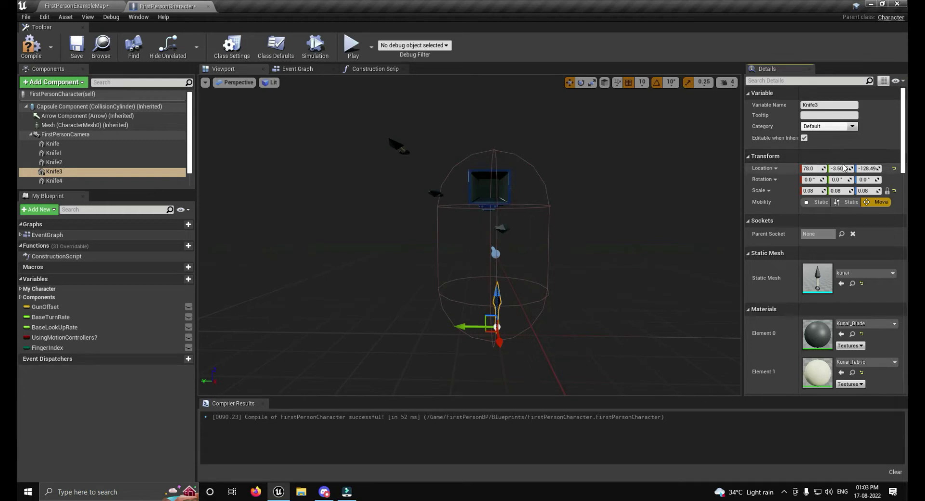
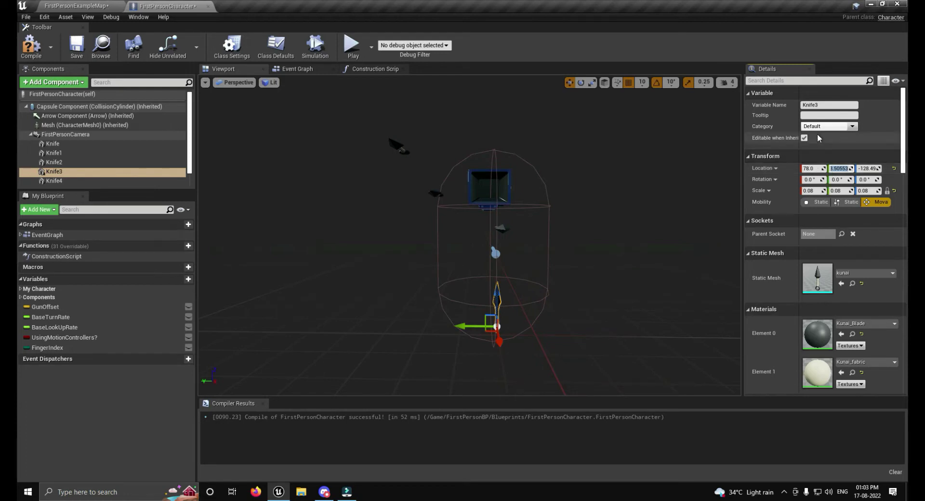
pyautogui.write('-83')
# Step: Finish placing Knife3 at 78, -83, 21 with rotation -90, 0, 90
pyautogui.press('Return')
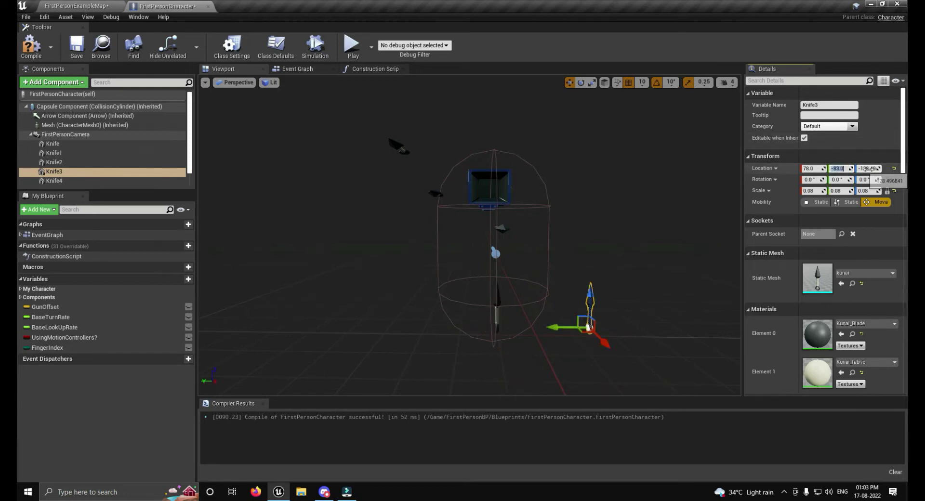
pyautogui.write('21')
pyautogui.press('Return')
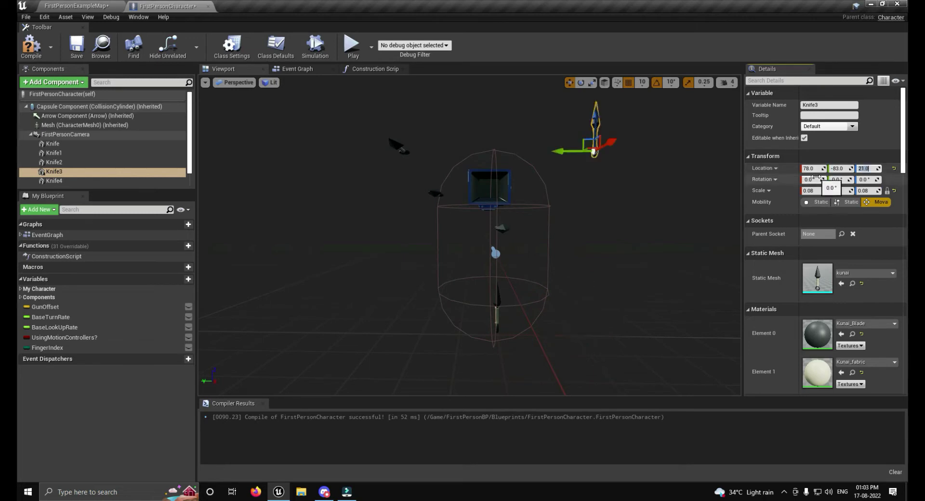
pyautogui.click(811, 181)
pyautogui.write('90')
pyautogui.press('Return')
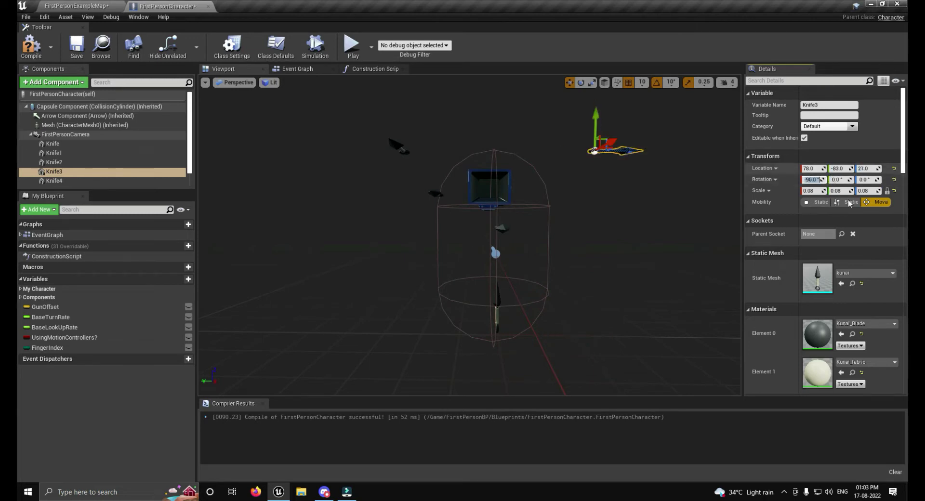
pyautogui.click(870, 180)
pyautogui.write('90')
pyautogui.press('Return')
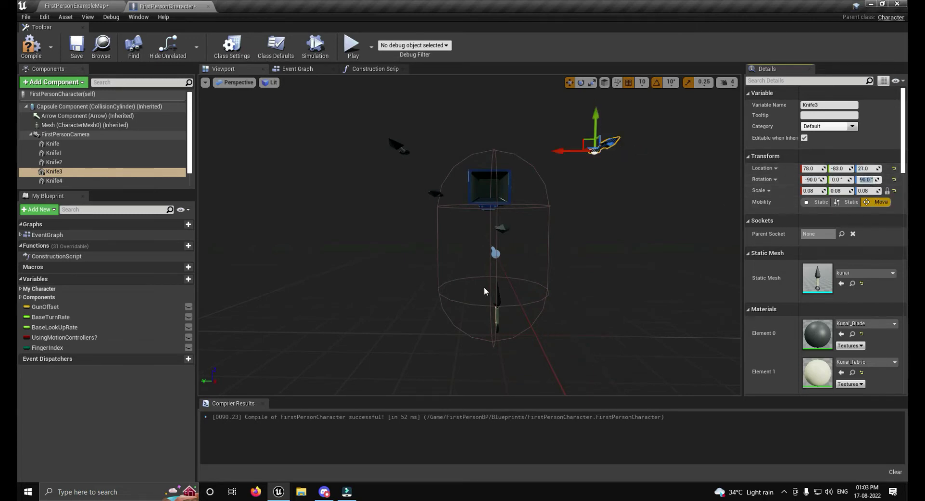
# Step: Move Knife4 to location 69, -51, -14 with rotation -90, 0, 90
pyautogui.click(498, 306)
pyautogui.click(497, 309)
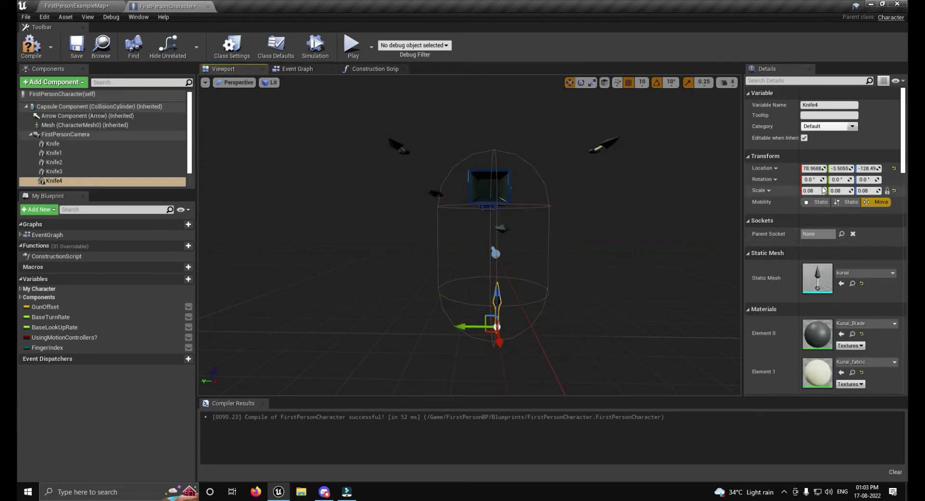
pyautogui.click(817, 168)
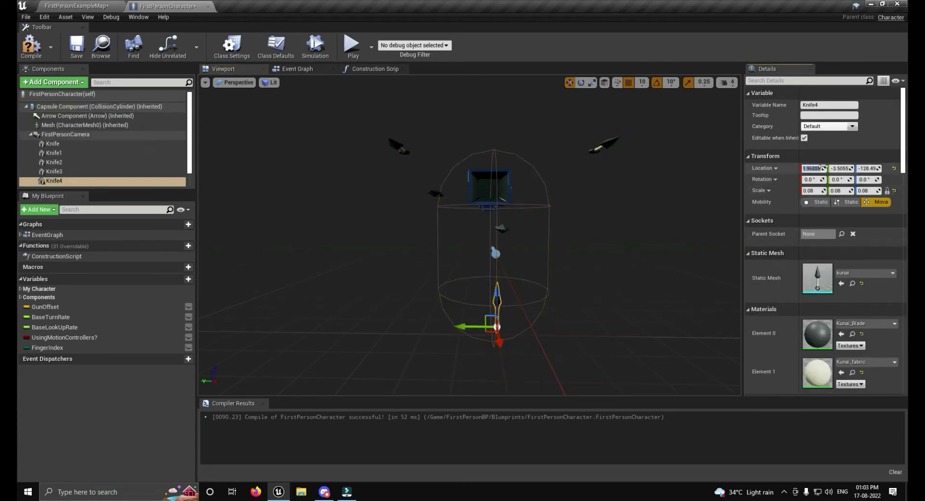
pyautogui.write('9')
pyautogui.press('Return')
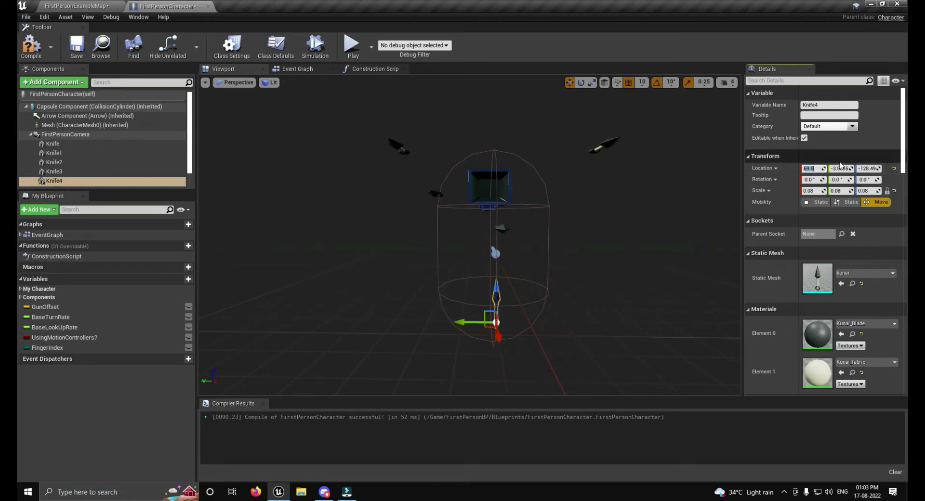
pyautogui.click(845, 166)
pyautogui.click(868, 168)
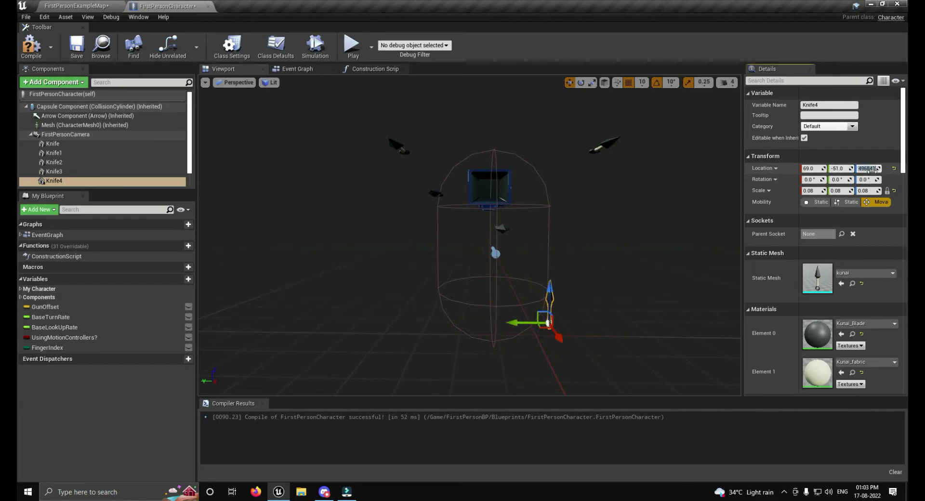
pyautogui.write('-14')
pyautogui.press('Return')
pyautogui.write('-90')
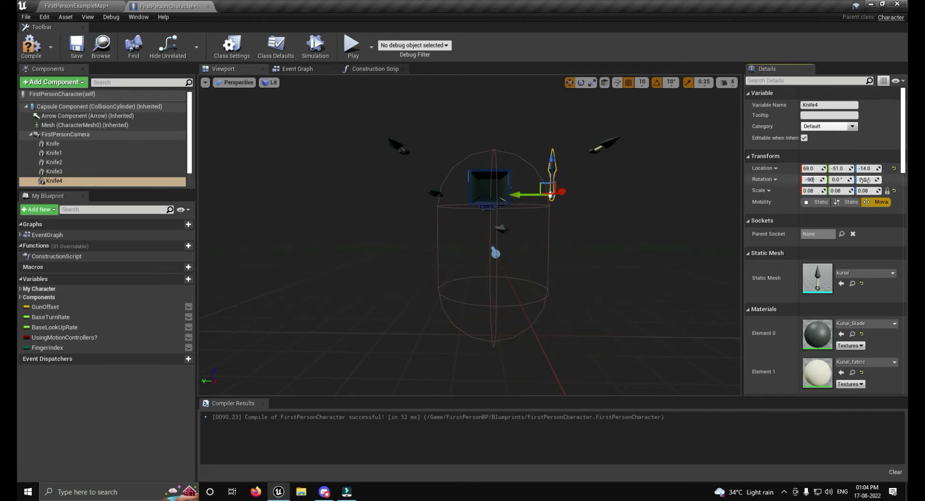
pyautogui.press('Return')
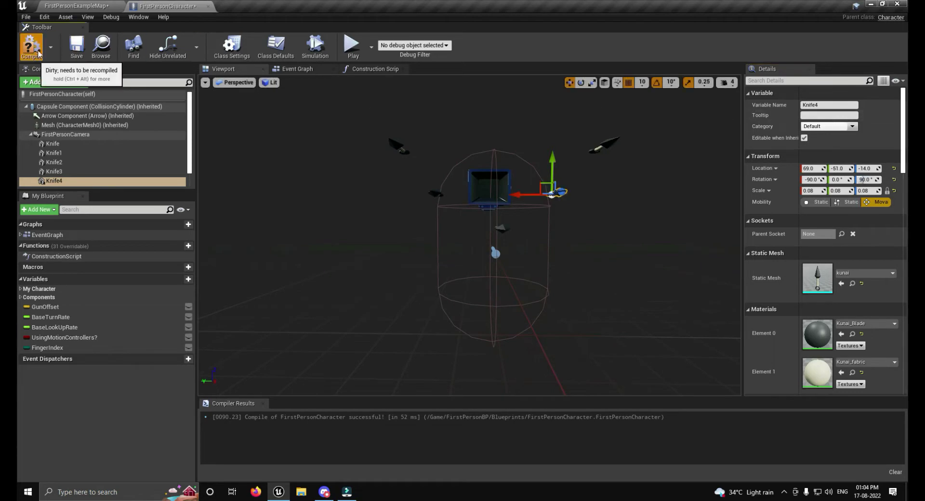
# Step: Play-test the FirstPersonExampleMap level to check the knives in view
pyautogui.click(77, 6)
pyautogui.click(553, 35)
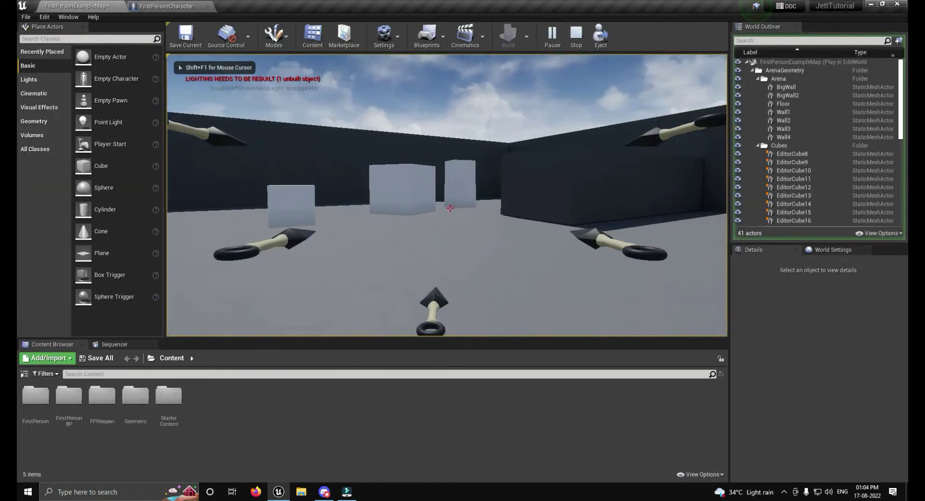
pyautogui.press('Escape')
# Step: Return to the FirstPersonCharacter blueprint and show its Event Graph
pyautogui.click(166, 5)
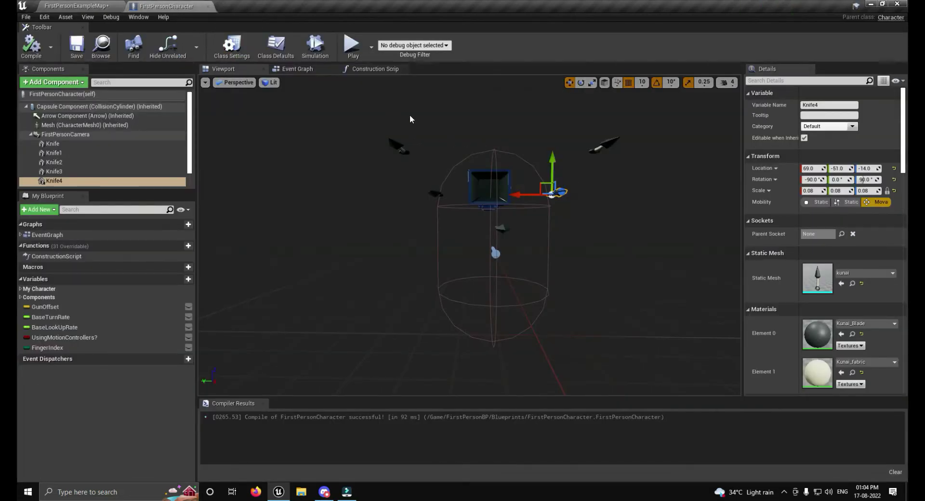
pyautogui.click(313, 70)
pyautogui.scroll(-1, 491, 233)
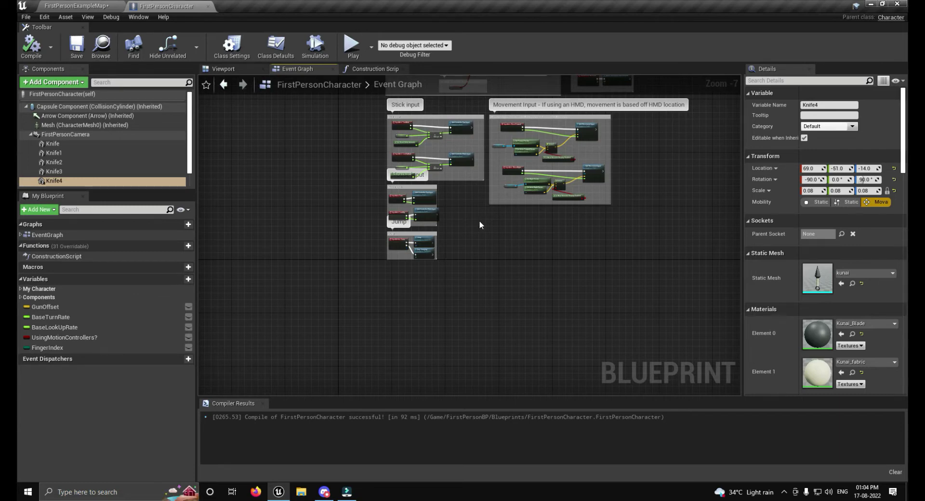
# Step: Delete the HMD check nodes, including the motion-controller comment and its Branch
pyautogui.moveTo(479, 221); pyautogui.dragTo(497, 347, button='right')
pyautogui.scroll(2, 413, 219)
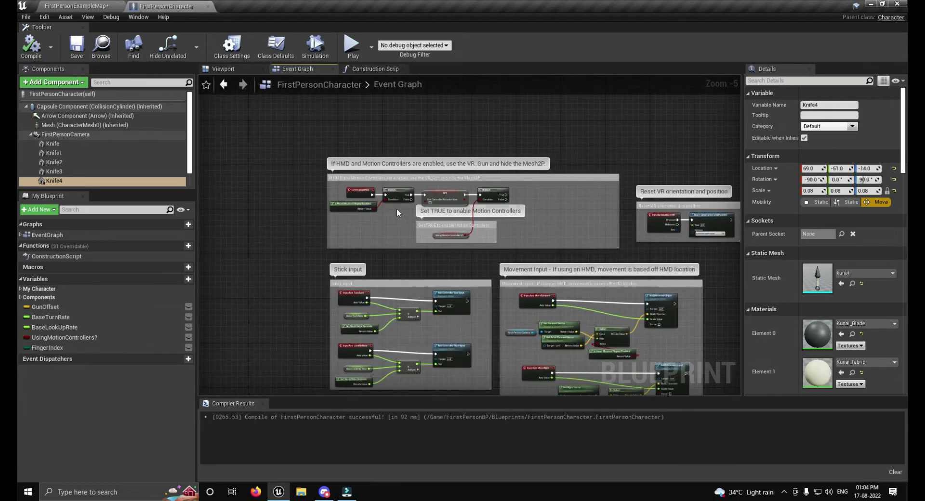
pyautogui.scroll(3, 397, 212)
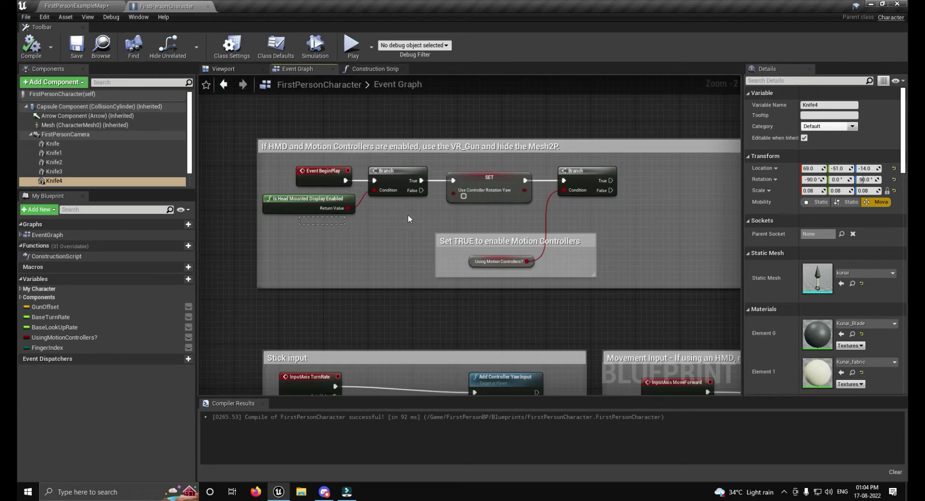
pyautogui.moveTo(463, 206); pyautogui.dragTo(481, 195)
pyautogui.press('Delete')
pyautogui.moveTo(622, 162); pyautogui.dragTo(557, 250)
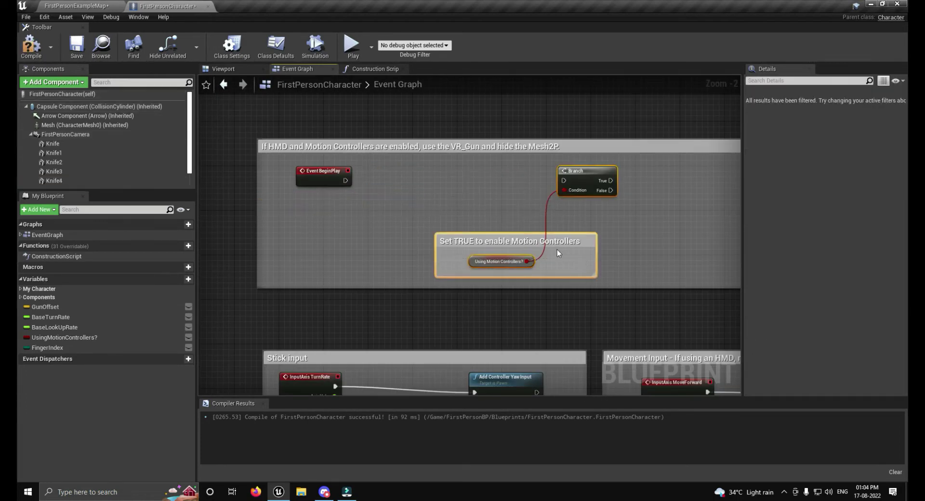
pyautogui.press('Delete')
# Step: Run a For Each Loop over the First Person Camera's Get Children Components from Event BeginPlay
pyautogui.scroll(2, 396, 219)
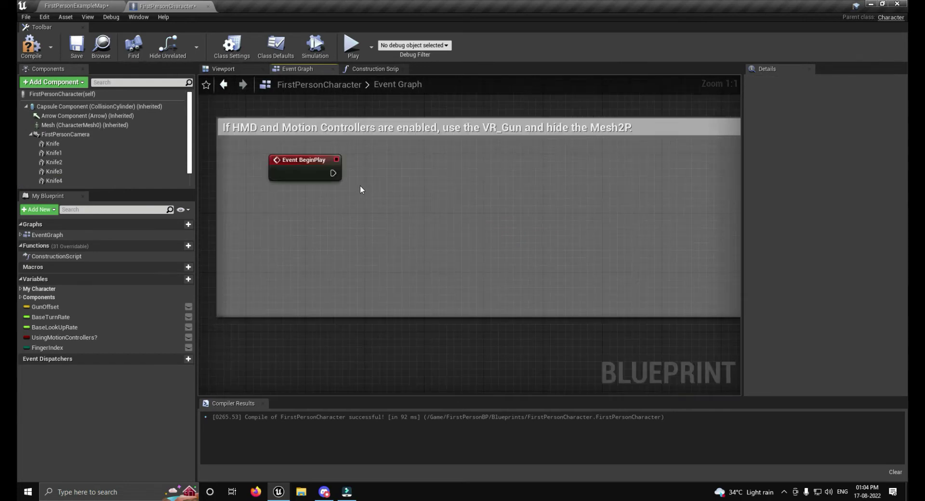
pyautogui.moveTo(65, 134)
pyautogui.mouseDown()
pyautogui.moveTo(380, 167)
pyautogui.moveTo(384, 147)
pyautogui.moveTo(425, 202)
pyautogui.mouseUp()
pyautogui.write('get')
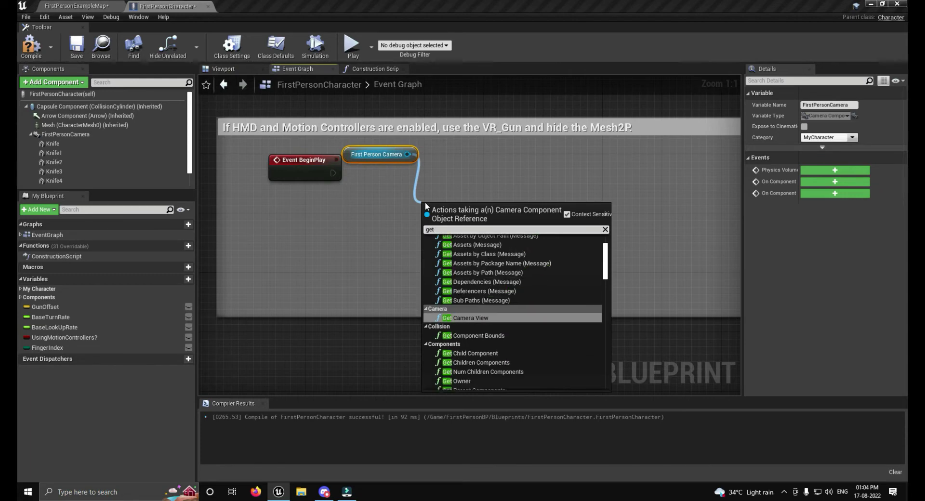
pyautogui.write(' child')
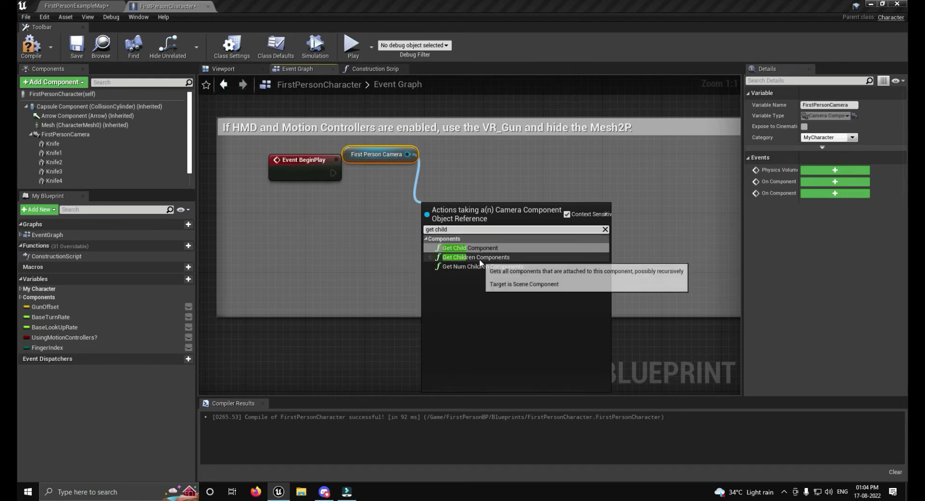
pyautogui.click(480, 259)
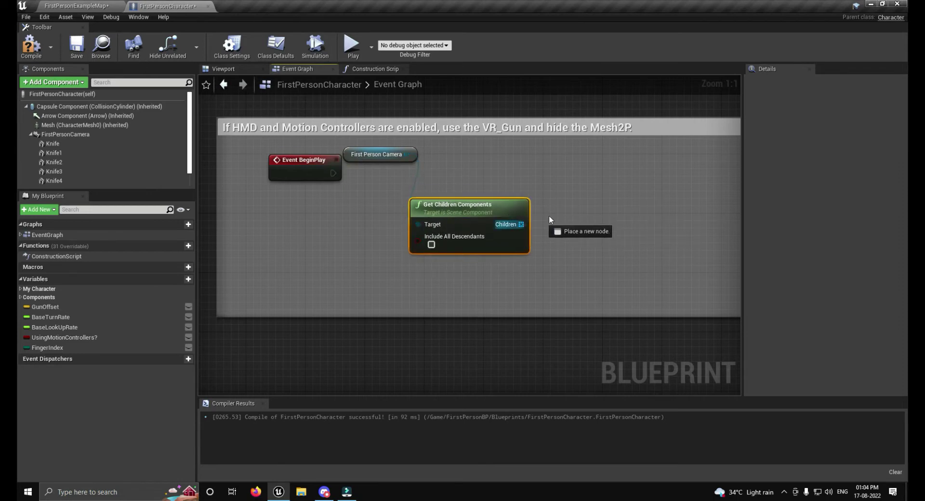
pyautogui.moveTo(549, 220); pyautogui.dragTo(555, 214)
pyautogui.write('for eac')
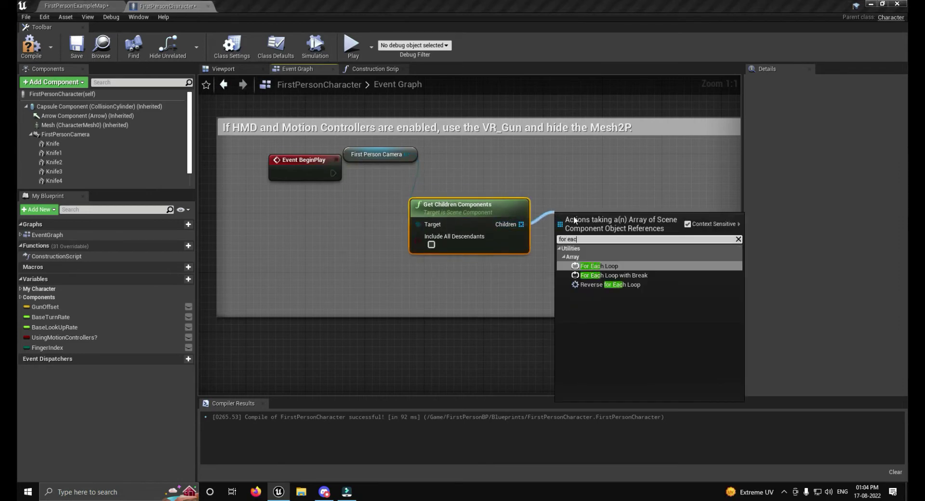
pyautogui.click(609, 267)
pyautogui.moveTo(596, 218); pyautogui.dragTo(597, 189)
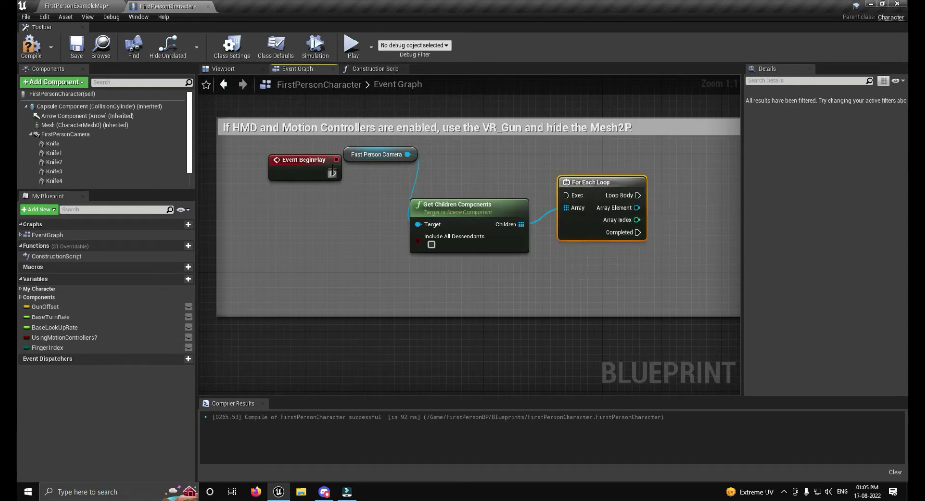
pyautogui.moveTo(333, 173)
pyautogui.mouseDown()
pyautogui.moveTo(566, 195)
pyautogui.moveTo(604, 157)
pyautogui.mouseUp()
pyautogui.click(599, 176)
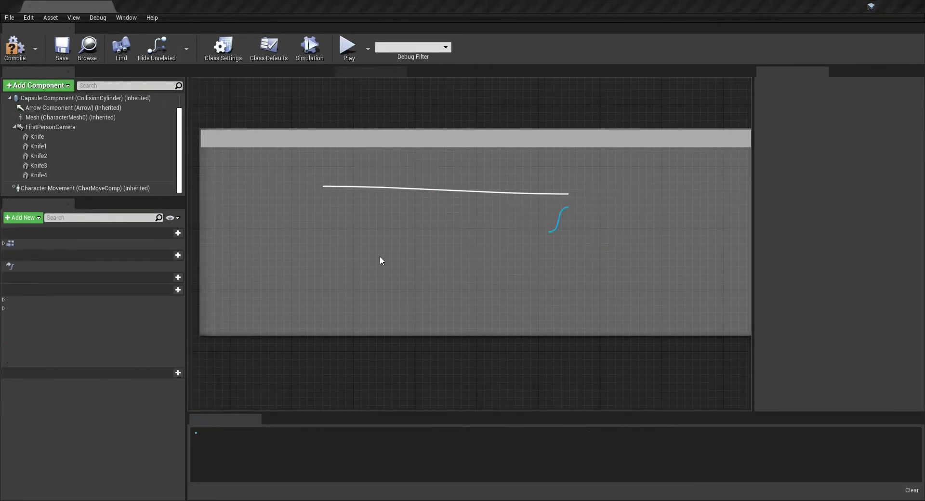
pyautogui.moveTo(379, 257); pyautogui.dragTo(250, 265, button='right')
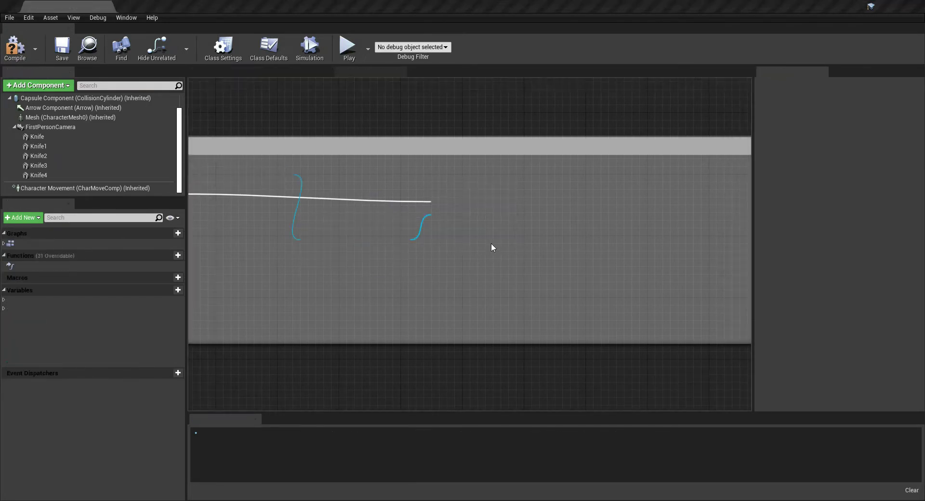
pyautogui.moveTo(505, 214); pyautogui.dragTo(557, 213)
# Step: Cast each loop element to StaticMeshComponent on the Loop Body
pyautogui.write('cas')
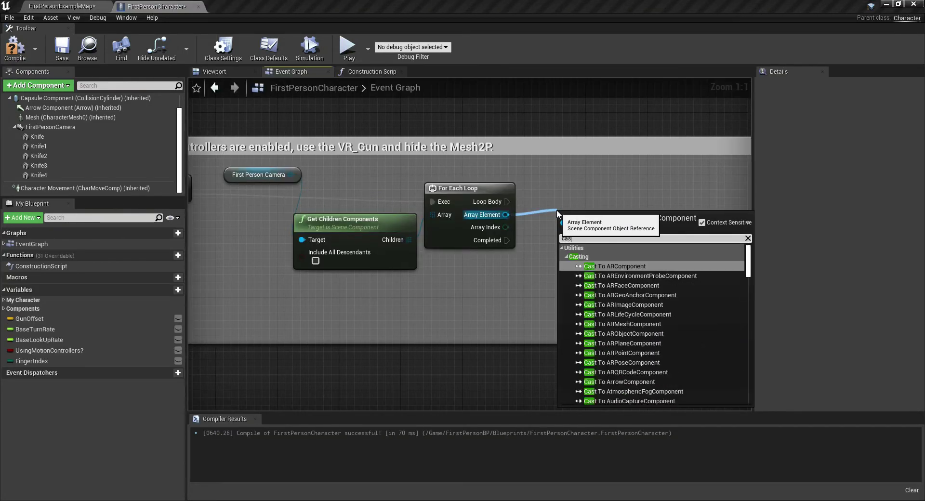
pyautogui.write('t to stat')
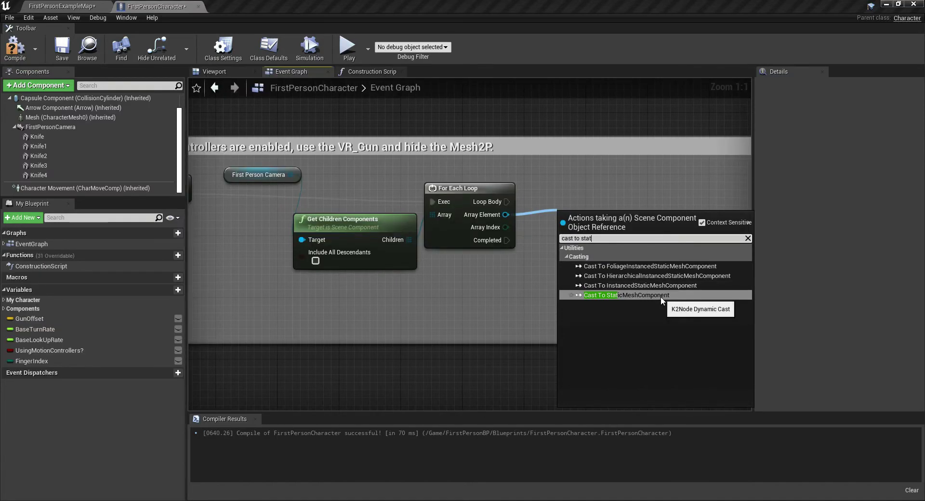
pyautogui.click(627, 295)
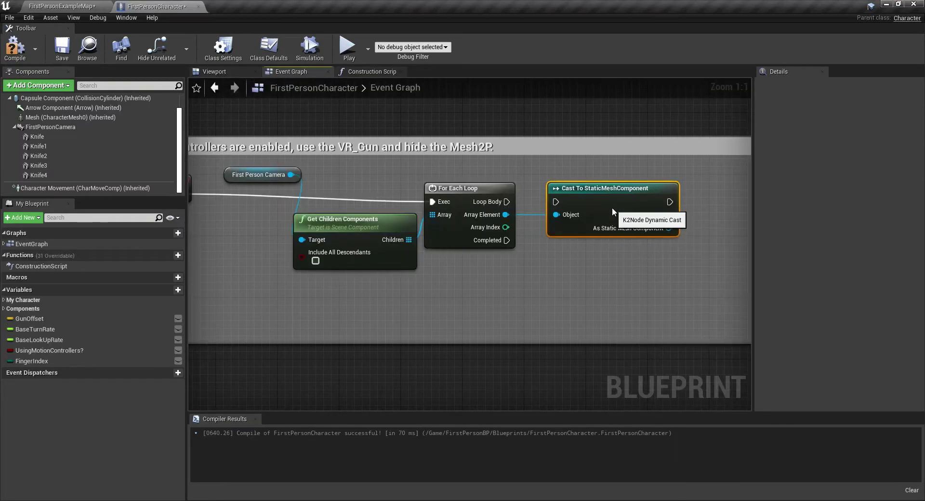
pyautogui.moveTo(507, 201); pyautogui.dragTo(555, 202)
pyautogui.moveTo(671, 228); pyautogui.dragTo(452, 230, button='right')
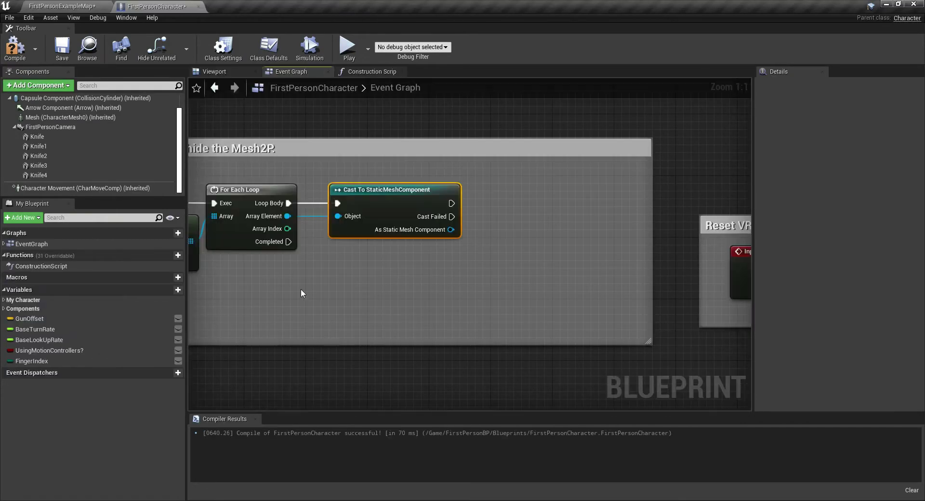
# Step: Create a KnifeArray variable as a Static Mesh Component array and compile
pyautogui.click(177, 289)
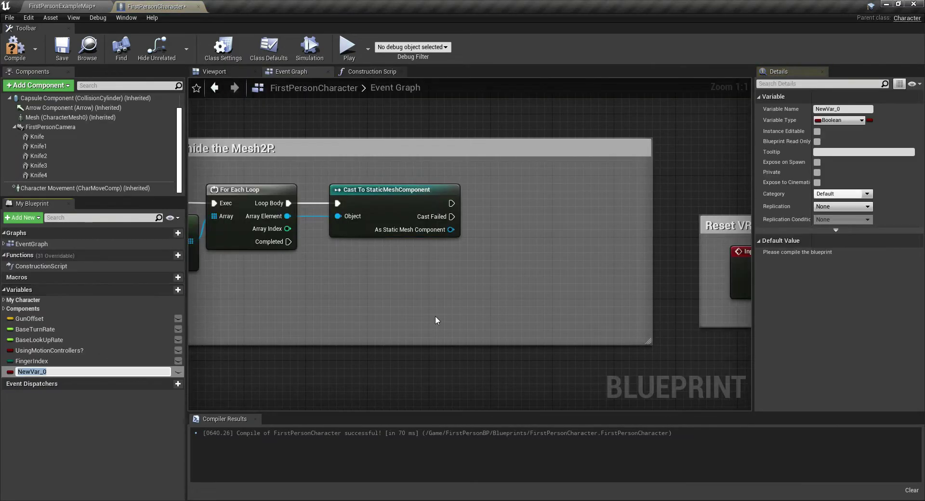
pyautogui.write('nife')
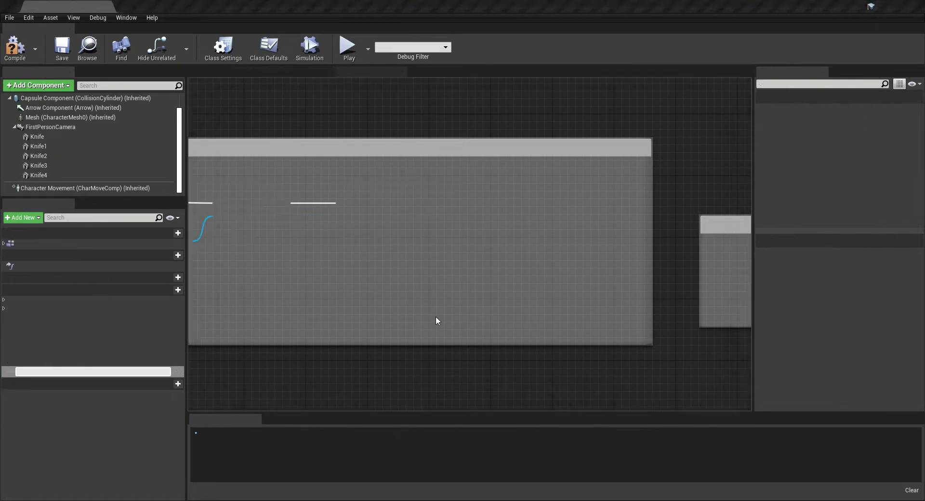
pyautogui.write('Array')
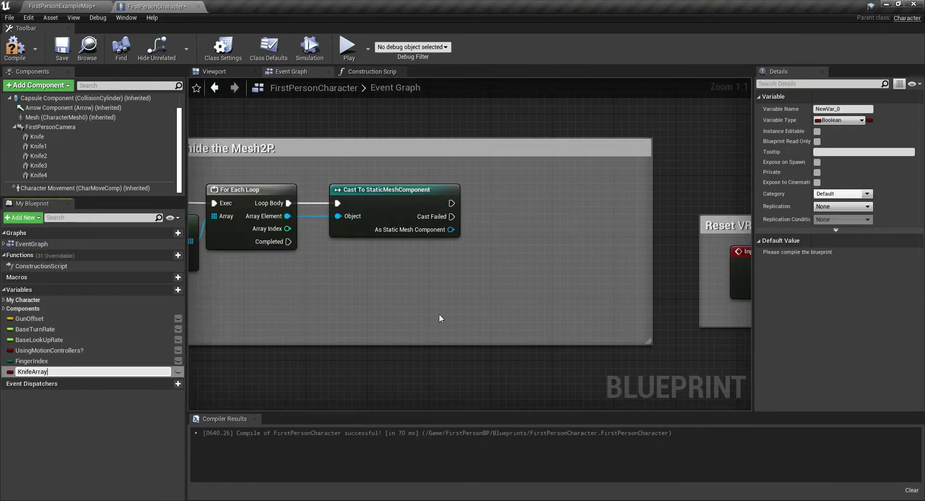
pyautogui.press('Return')
pyautogui.click(846, 121)
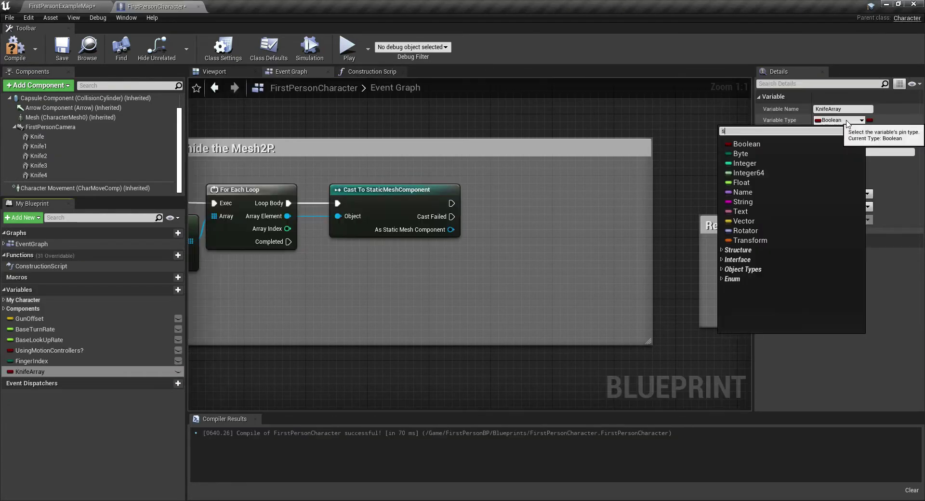
pyautogui.write('tatic mesh com')
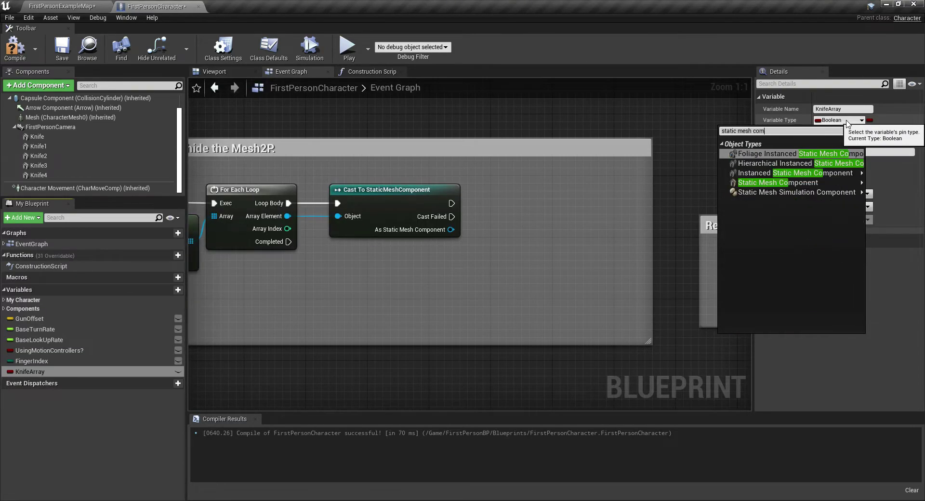
pyautogui.click(810, 184)
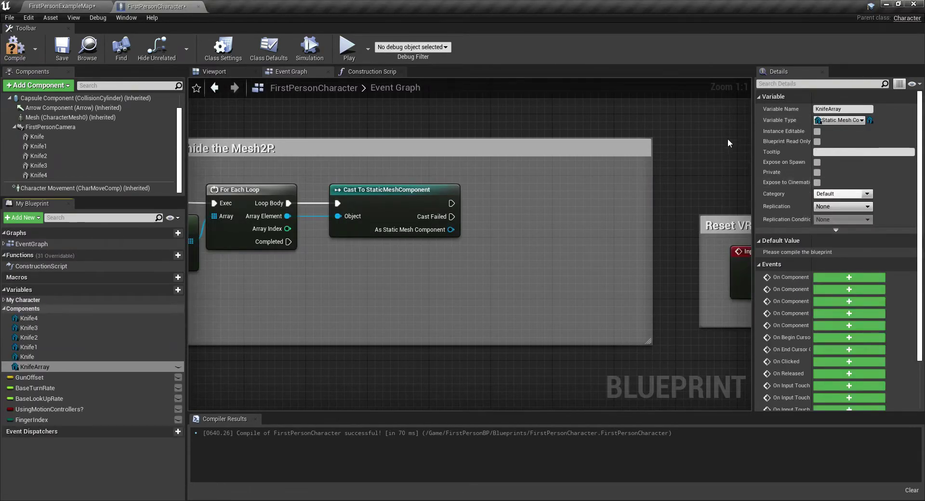
pyautogui.click(870, 120)
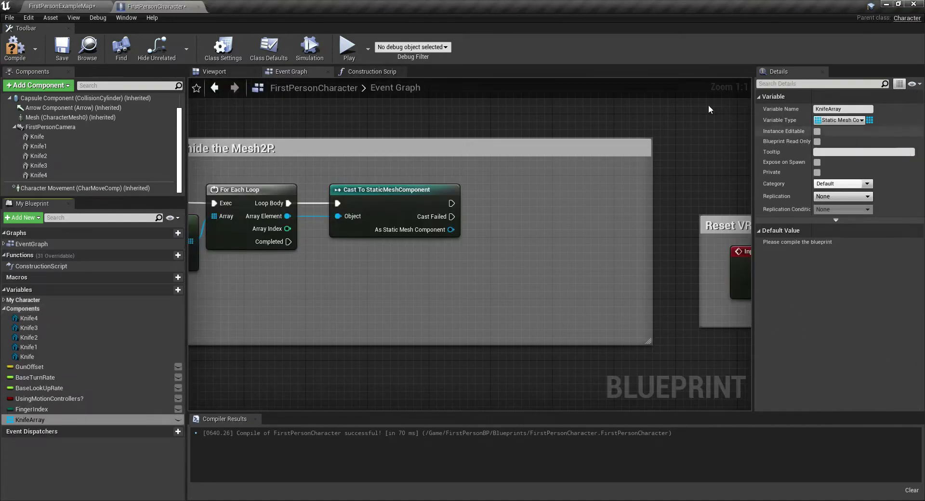
pyautogui.click(62, 46)
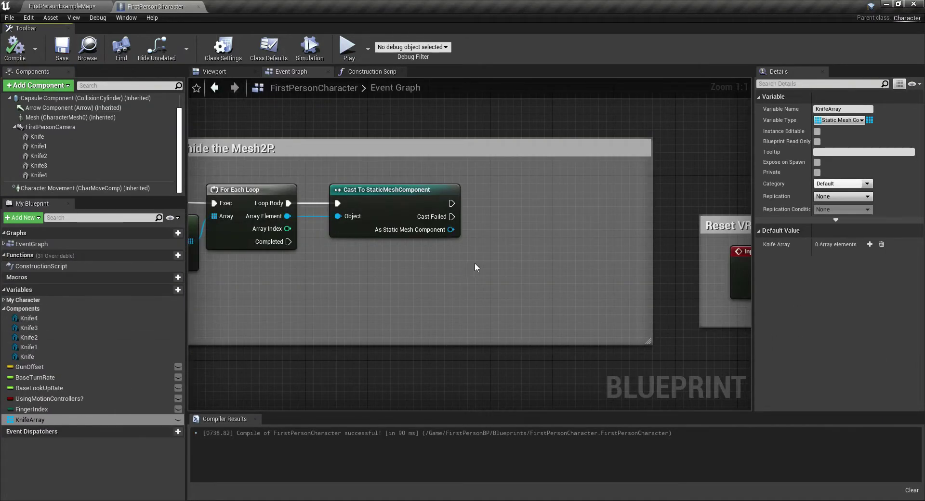
# Step: Add a Knife Array getter with an ADD node beside the cast node
pyautogui.click(61, 420)
pyautogui.moveTo(369, 167); pyautogui.dragTo(370, 163)
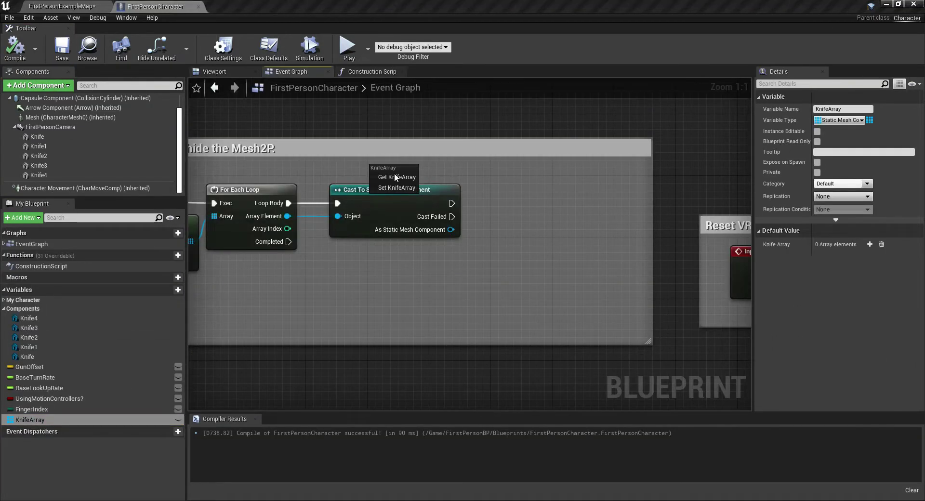
pyautogui.click(393, 174)
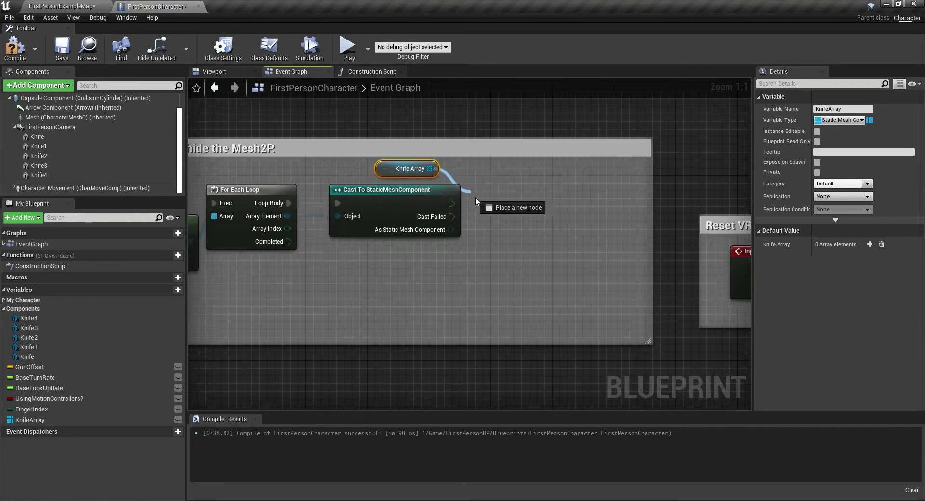
pyautogui.moveTo(440, 168); pyautogui.dragTo(478, 198)
pyautogui.click(490, 239)
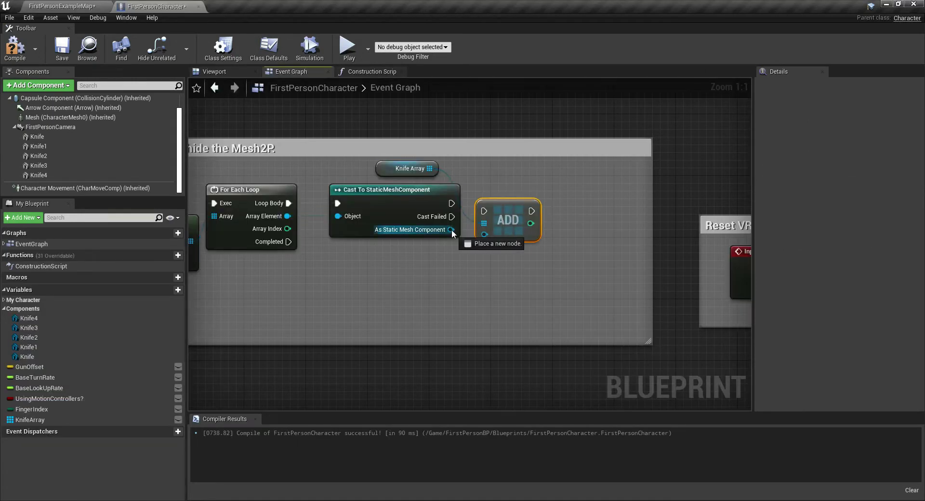
pyautogui.click(496, 196)
pyautogui.moveTo(498, 195)
pyautogui.mouseDown()
pyautogui.moveTo(497, 188)
pyautogui.moveTo(486, 196)
pyautogui.mouseUp()
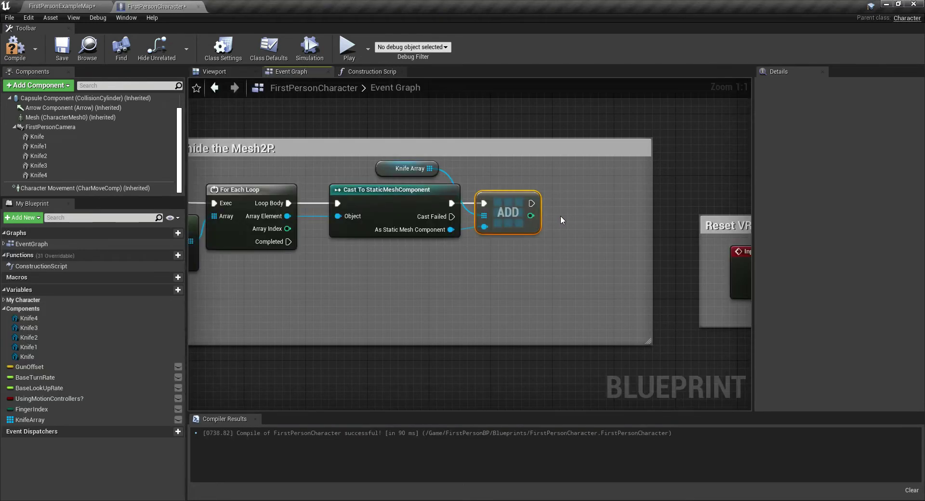
# Step: Add a Set Visibility node fed by the cast static mesh, next to the ADD node
pyautogui.moveTo(451, 229); pyautogui.dragTo(493, 240)
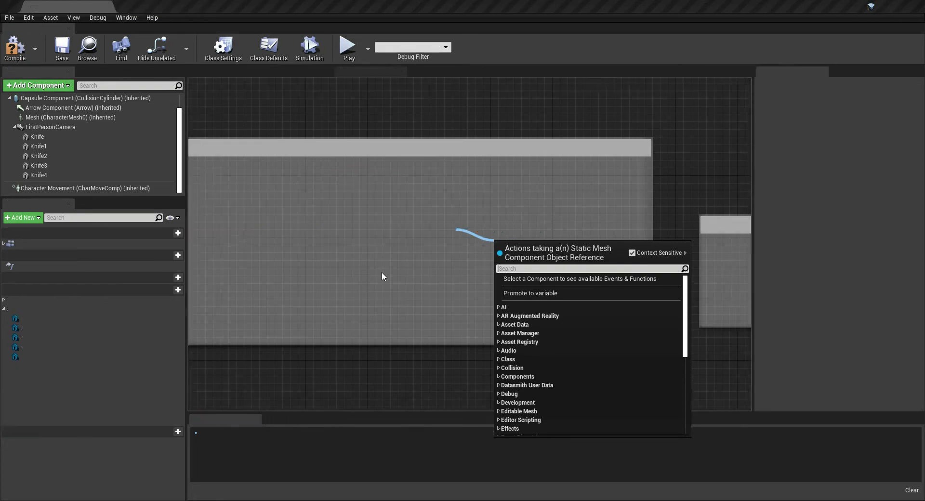
pyautogui.write('set visi')
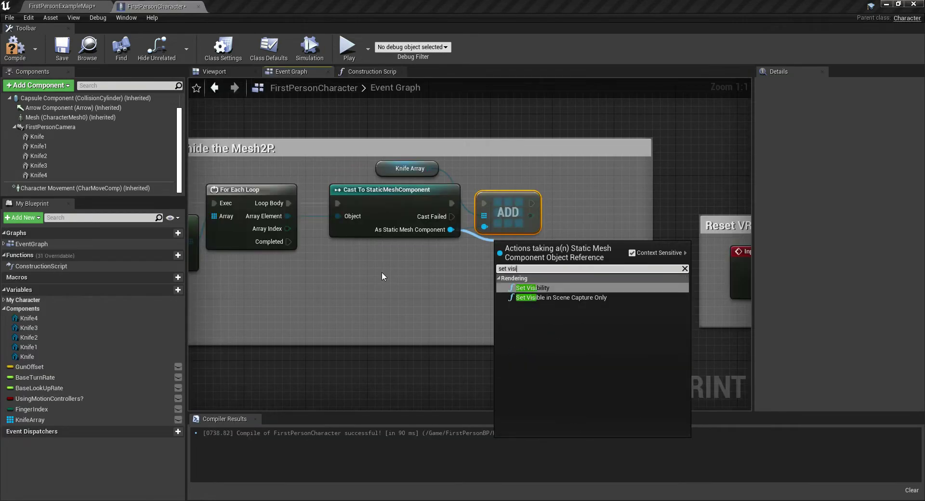
pyautogui.click(553, 295)
pyautogui.moveTo(558, 260); pyautogui.dragTo(605, 198)
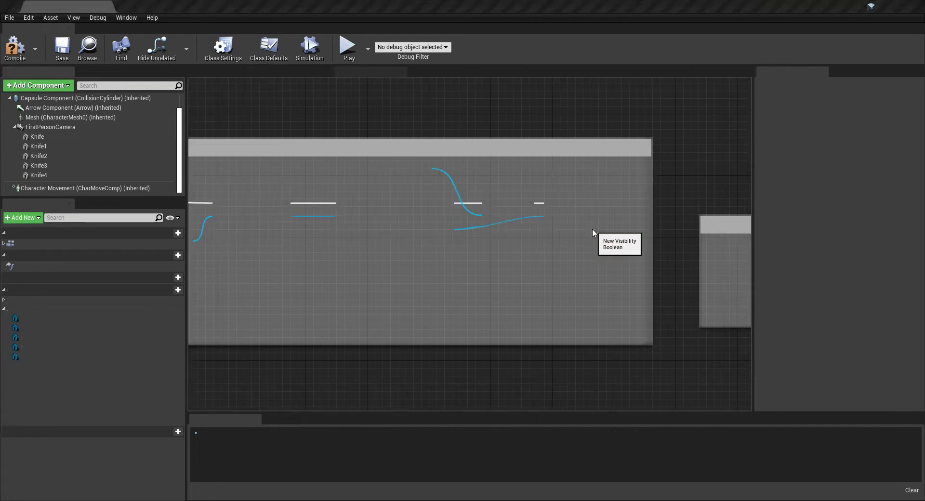
pyautogui.scroll(-1, 429, 272)
pyautogui.moveTo(430, 272); pyautogui.dragTo(564, 244, button='right')
pyautogui.scroll(-1, 525, 245)
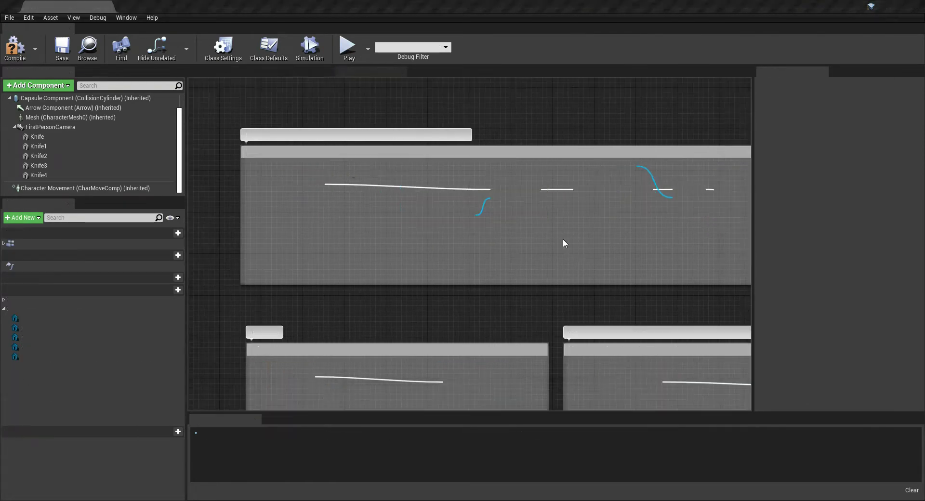
# Step: Add an X key event that runs a For Each Loop over Knife Array
pyautogui.scroll(2, 418, 170)
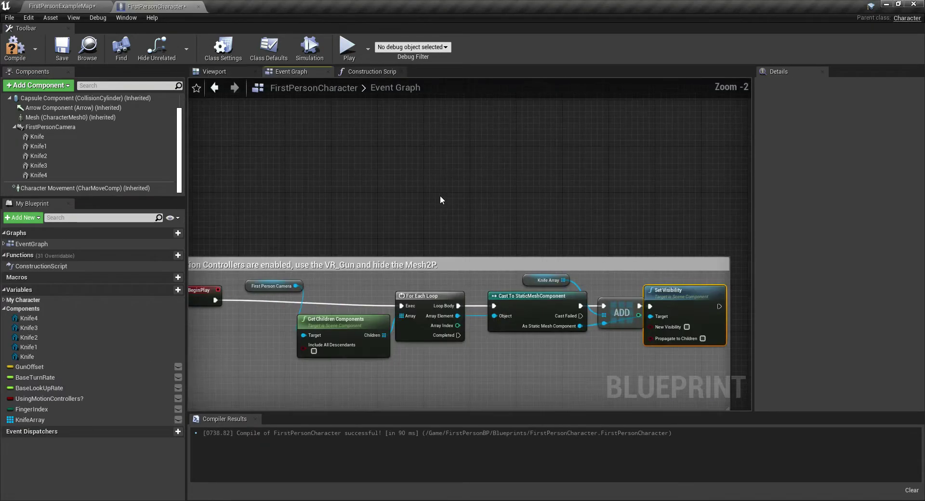
pyautogui.rightClick(448, 169)
pyautogui.write('X key')
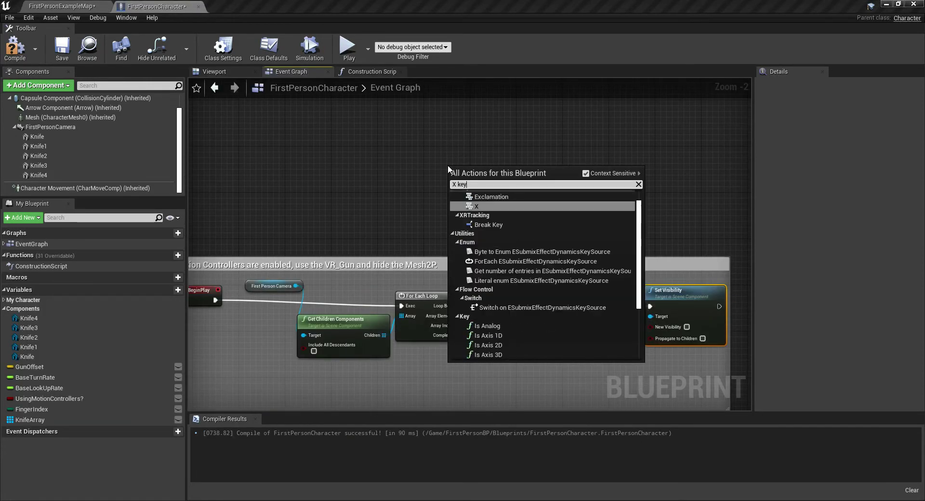
pyautogui.click(458, 209)
pyautogui.scroll(3, 486, 203)
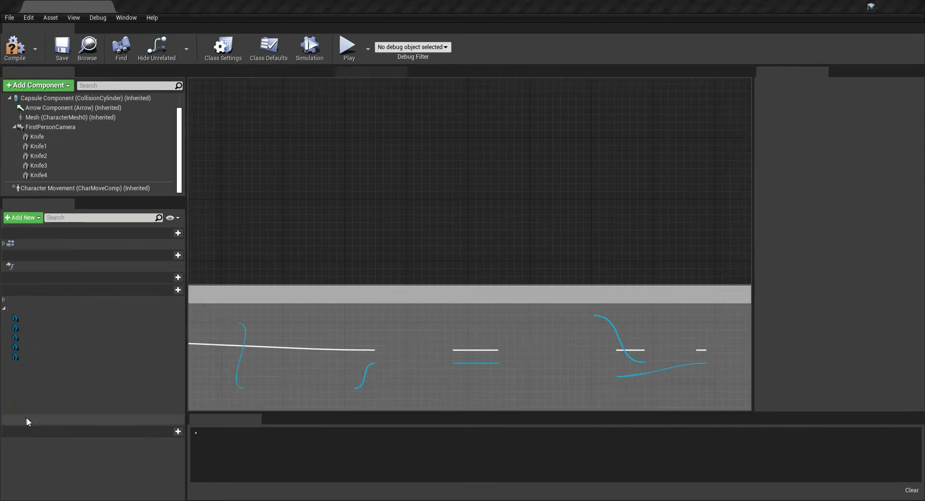
pyautogui.moveTo(27, 420); pyautogui.dragTo(427, 137)
pyautogui.click(489, 149)
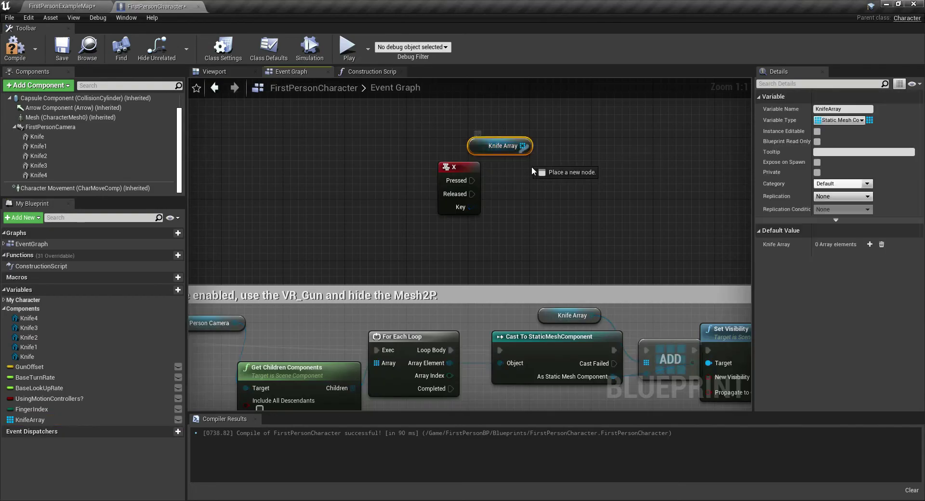
pyautogui.moveTo(523, 146); pyautogui.dragTo(544, 185)
pyautogui.write('for ea')
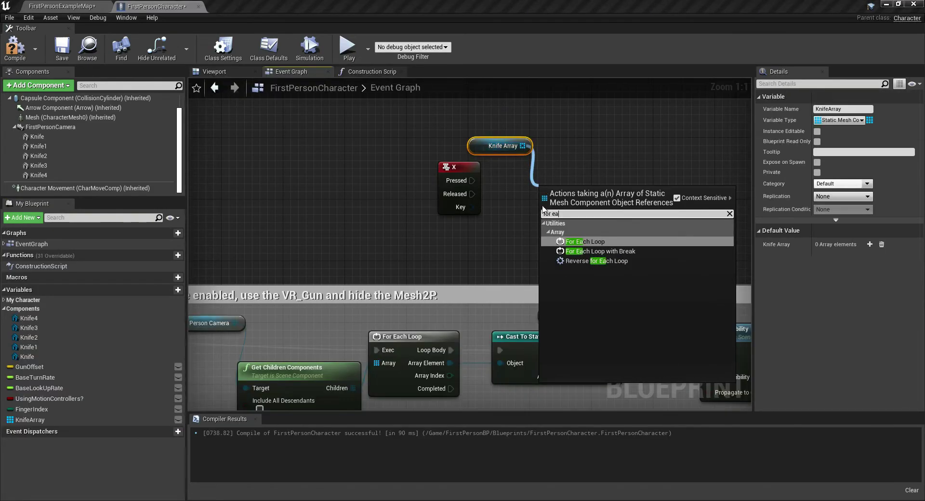
pyautogui.click(585, 242)
pyautogui.moveTo(546, 204); pyautogui.dragTo(562, 198)
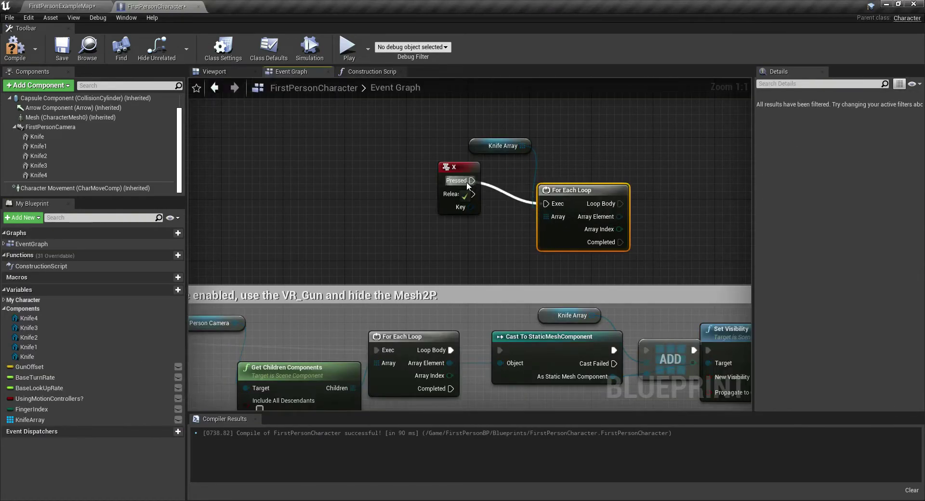
pyautogui.moveTo(467, 182); pyautogui.dragTo(467, 182)
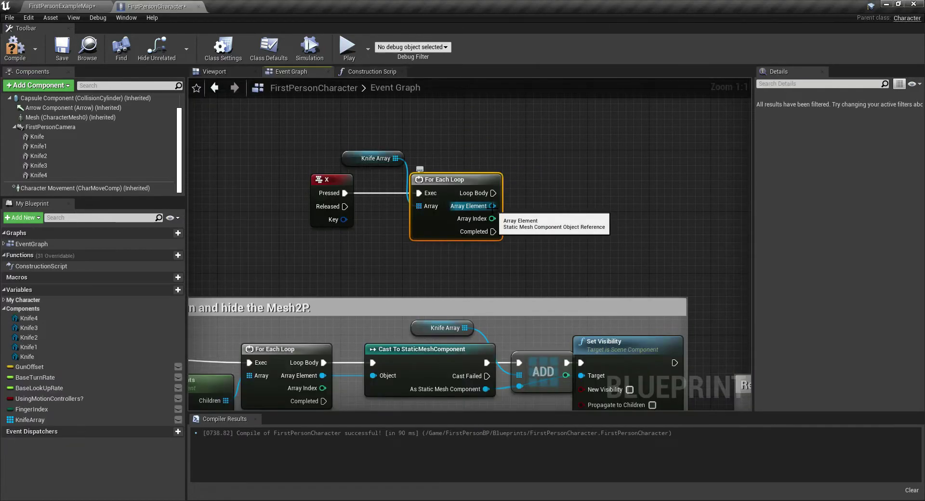
# Step: Make each looped knife visible with Set Visibility checked, then compile
pyautogui.moveTo(492, 206); pyautogui.dragTo(518, 201)
pyautogui.write('set visi')
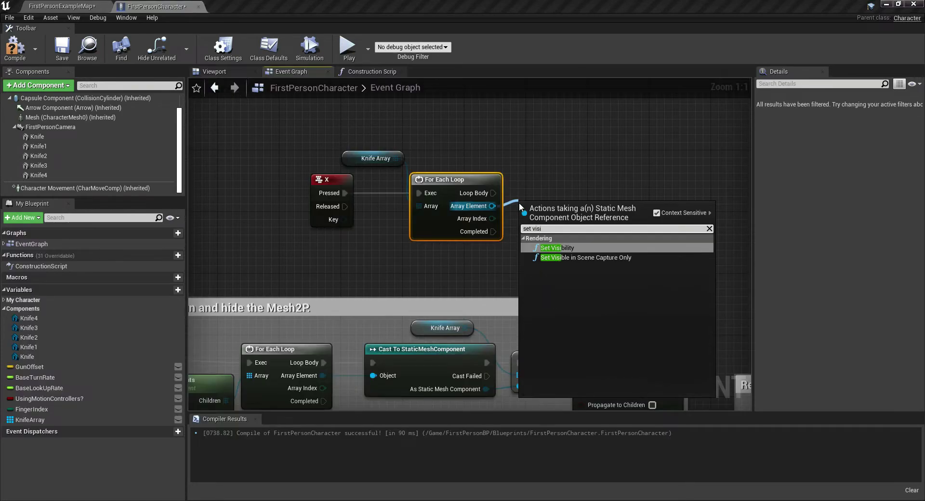
pyautogui.click(612, 251)
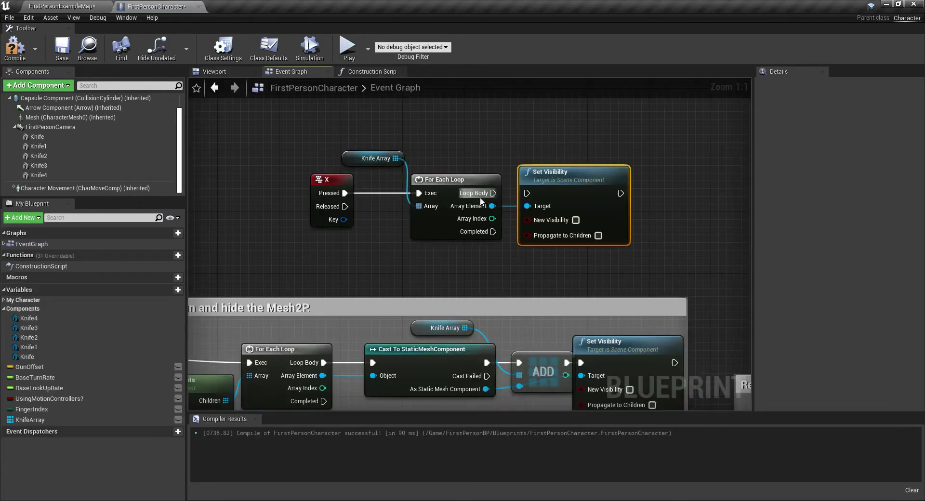
pyautogui.moveTo(492, 193); pyautogui.dragTo(527, 193)
pyautogui.click(576, 219)
pyautogui.click(6, 50)
pyautogui.scroll(-5, 540, 166)
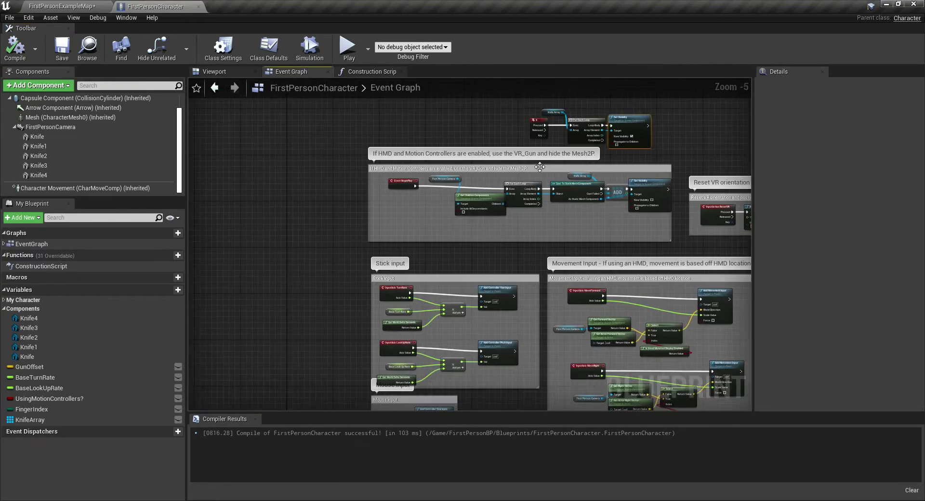
pyautogui.scroll(-5, 540, 166)
pyautogui.scroll(6, 540, 167)
# Step: Group the X key, loop and visibility nodes under an EnableUlt comment
pyautogui.moveTo(530, 178); pyautogui.dragTo(294, 230, button='right')
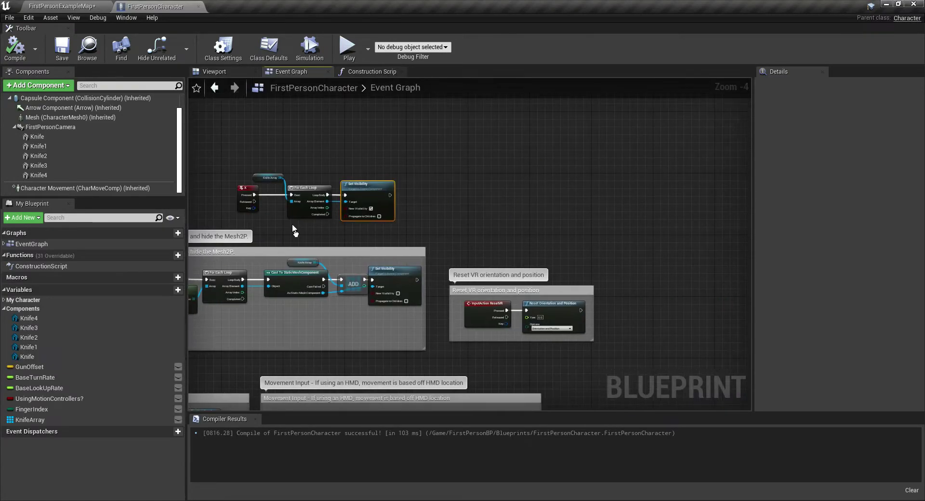
pyautogui.scroll(4, 294, 231)
pyautogui.moveTo(212, 155); pyautogui.dragTo(527, 259)
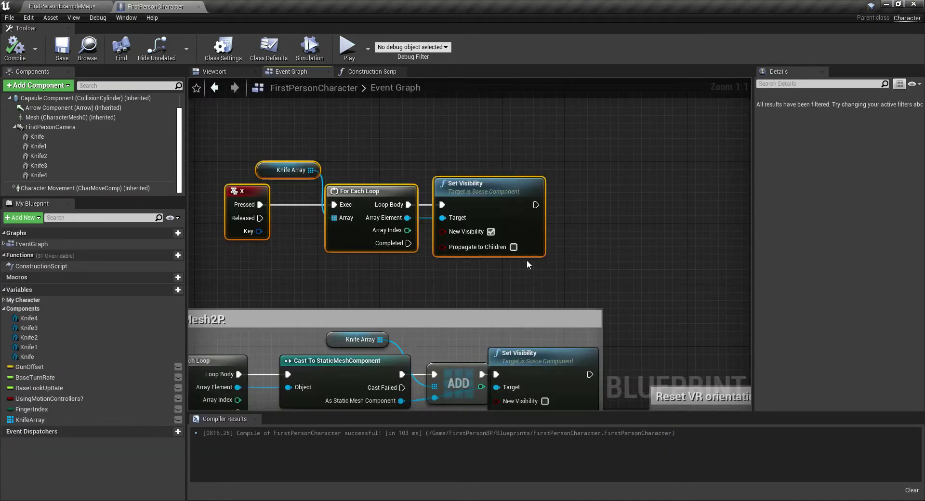
pyautogui.press('c')
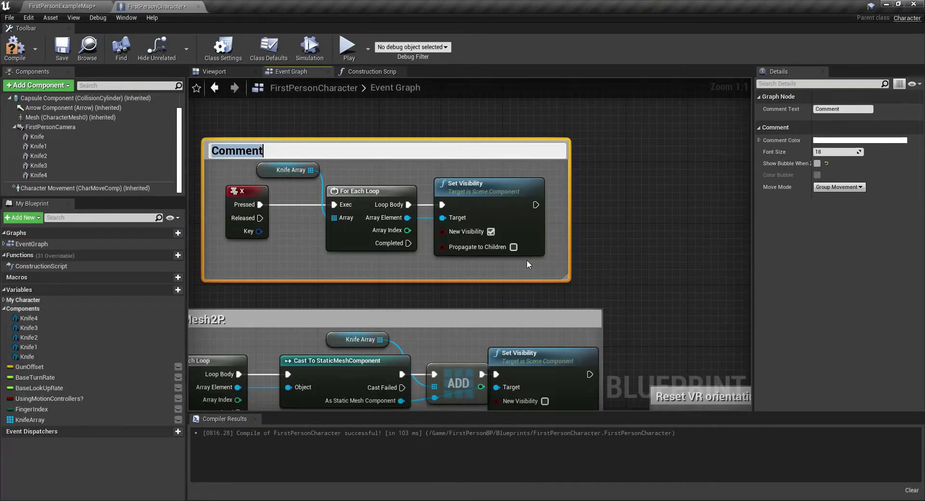
pyautogui.write('I')
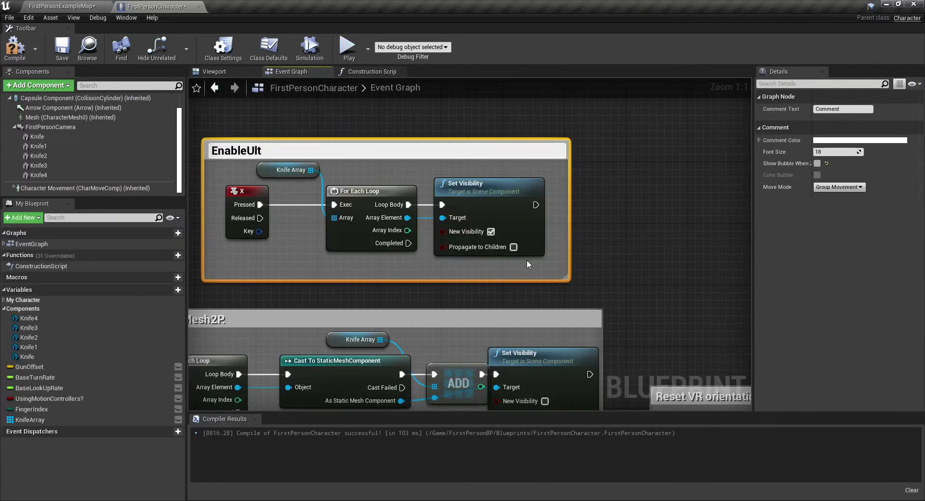
pyautogui.moveTo(527, 259); pyautogui.dragTo(418, 194)
pyautogui.scroll(-1, 417, 194)
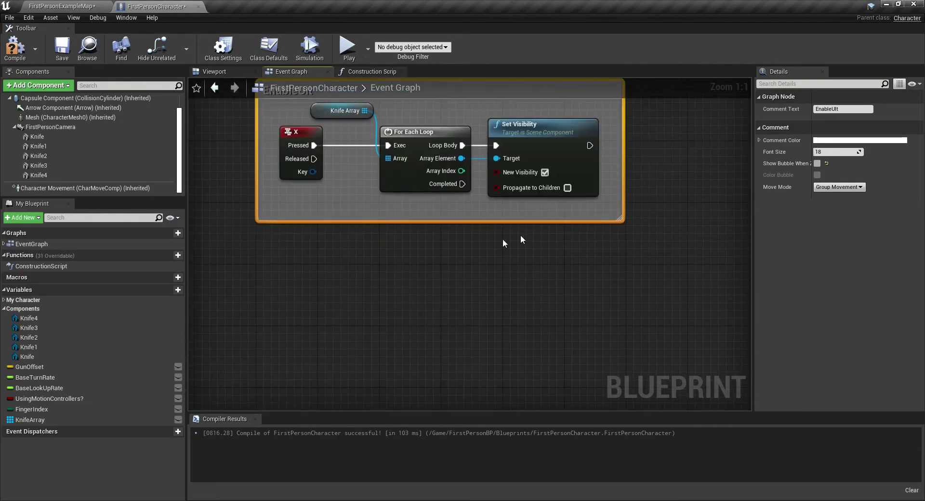
pyautogui.moveTo(533, 213); pyautogui.dragTo(447, 219, button='right')
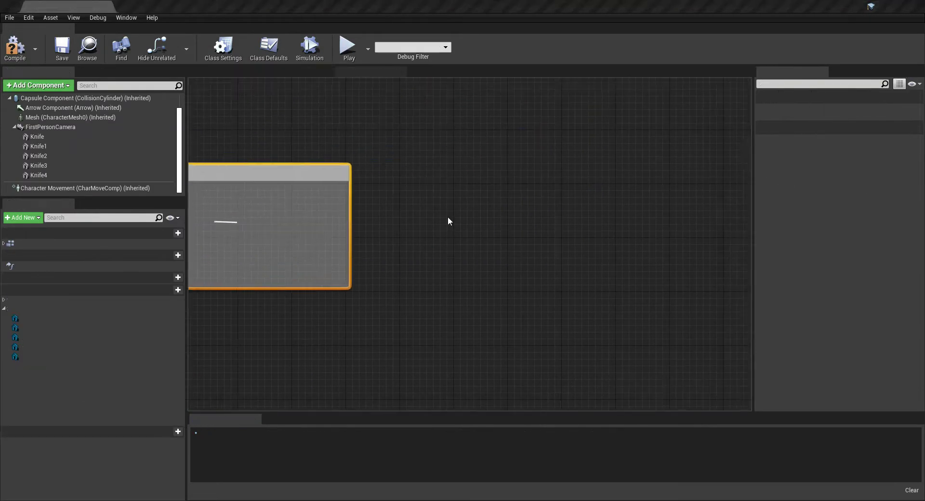
# Step: Add an InputAction Fire event with a Knife Array getter, discarding a plain For Each Loop
pyautogui.rightClick(428, 216)
pyautogui.write('fire')
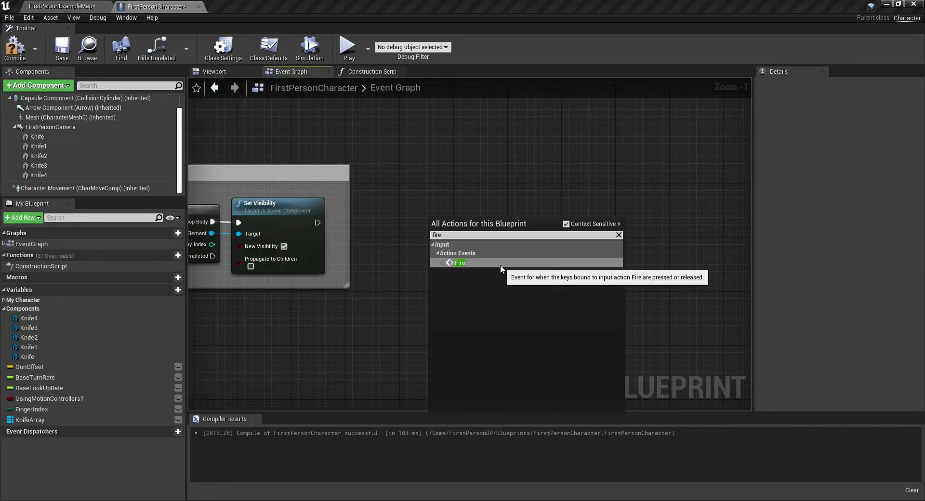
pyautogui.click(500, 264)
pyautogui.moveTo(531, 233); pyautogui.dragTo(409, 256, button='right')
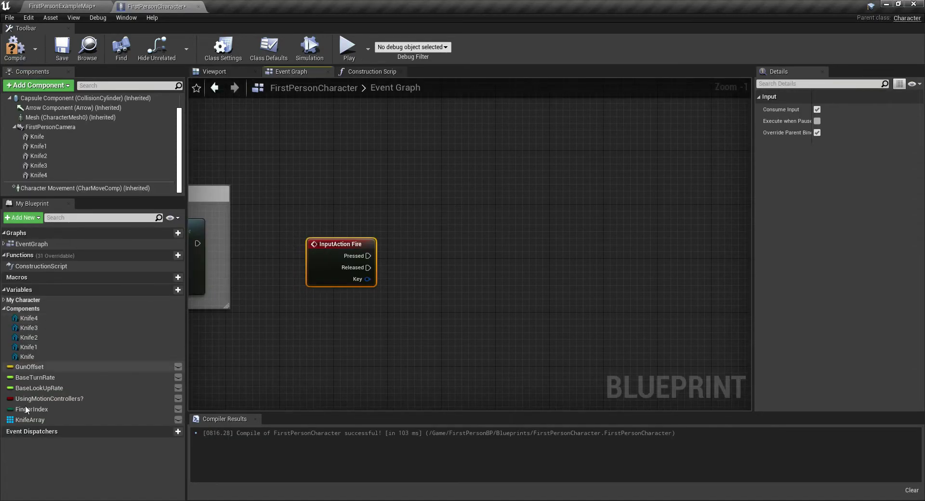
pyautogui.moveTo(30, 420)
pyautogui.mouseDown()
pyautogui.moveTo(386, 228)
pyautogui.moveTo(391, 253)
pyautogui.mouseUp()
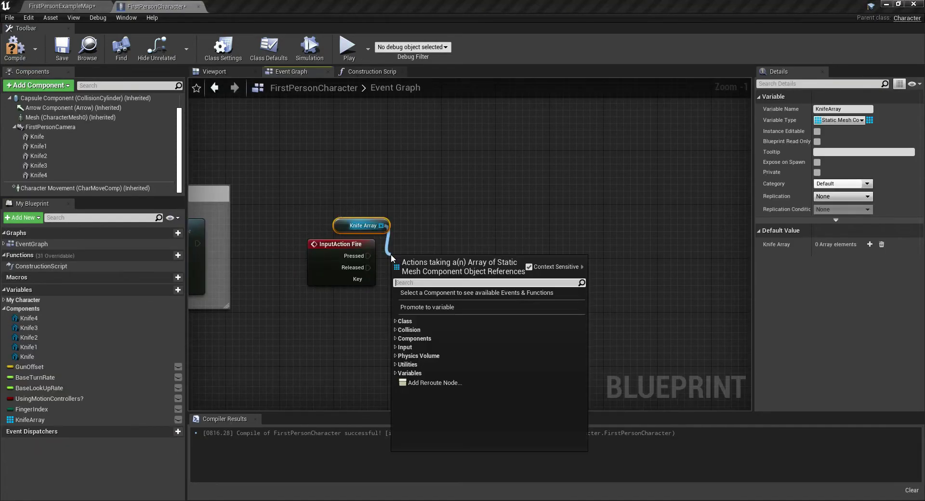
pyautogui.write('for each')
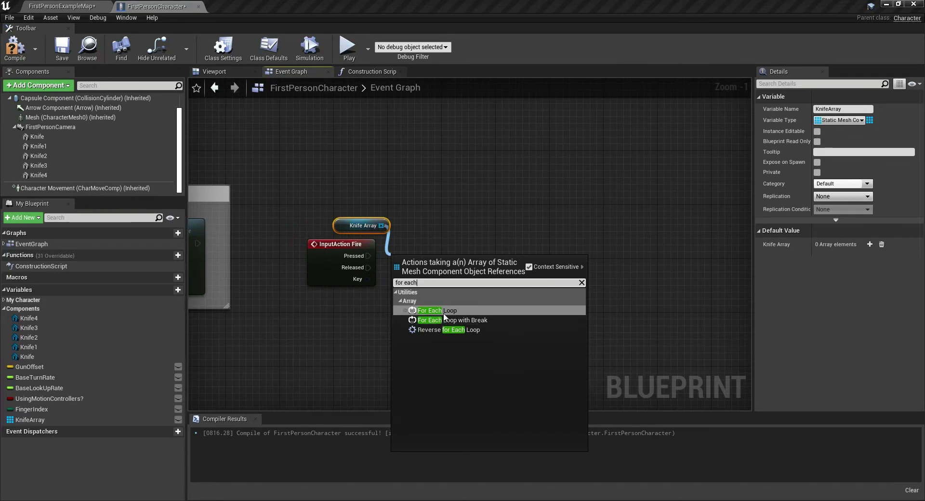
pyautogui.click(442, 313)
pyautogui.moveTo(368, 255); pyautogui.dragTo(395, 256)
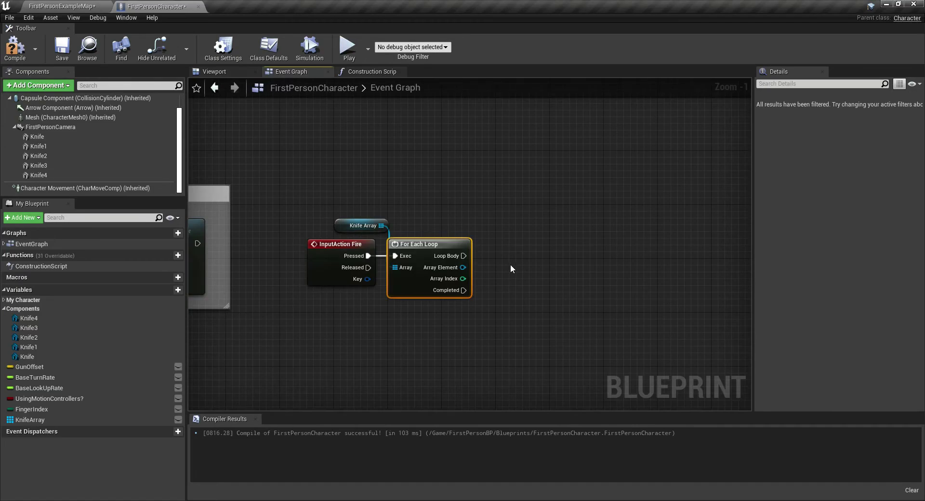
pyautogui.moveTo(463, 267); pyautogui.dragTo(490, 285)
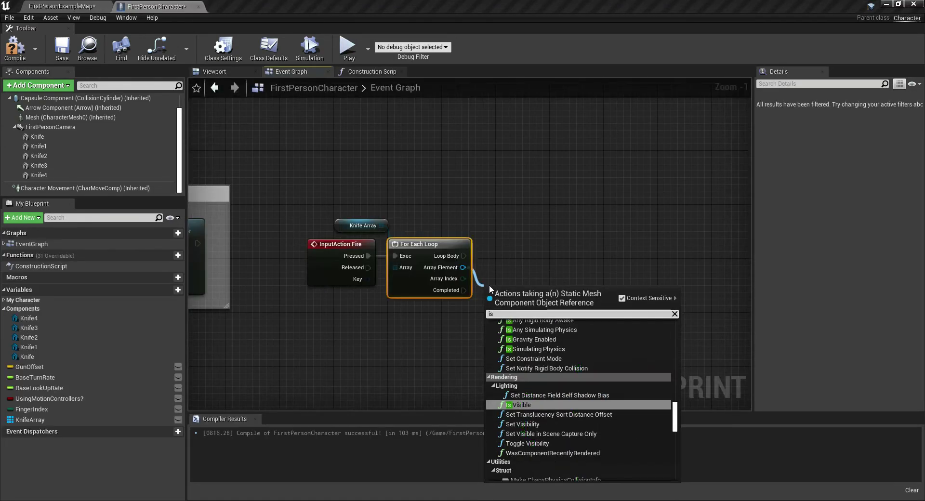
pyautogui.click(520, 218)
pyautogui.press('Delete')
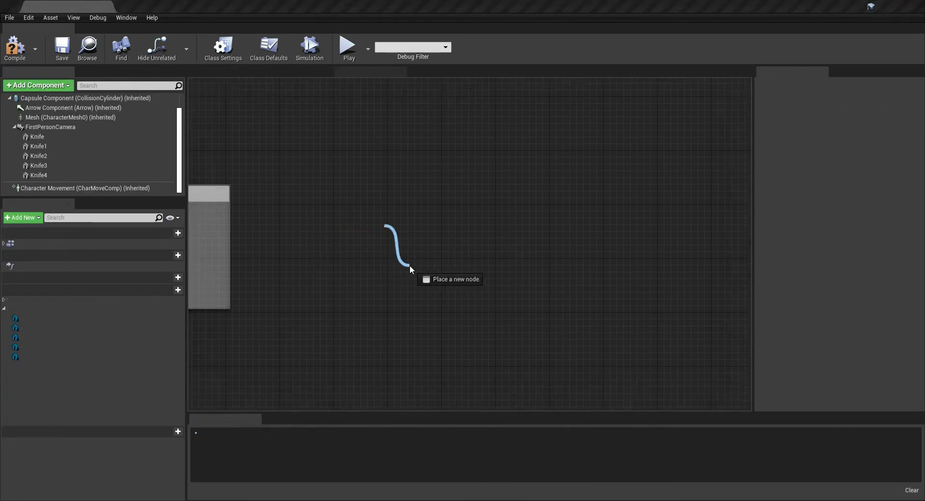
# Step: Run a For Each Loop with Break over Knife Array when Fire is pressed
pyautogui.moveTo(381, 225); pyautogui.dragTo(412, 265)
pyautogui.write('for each loo')
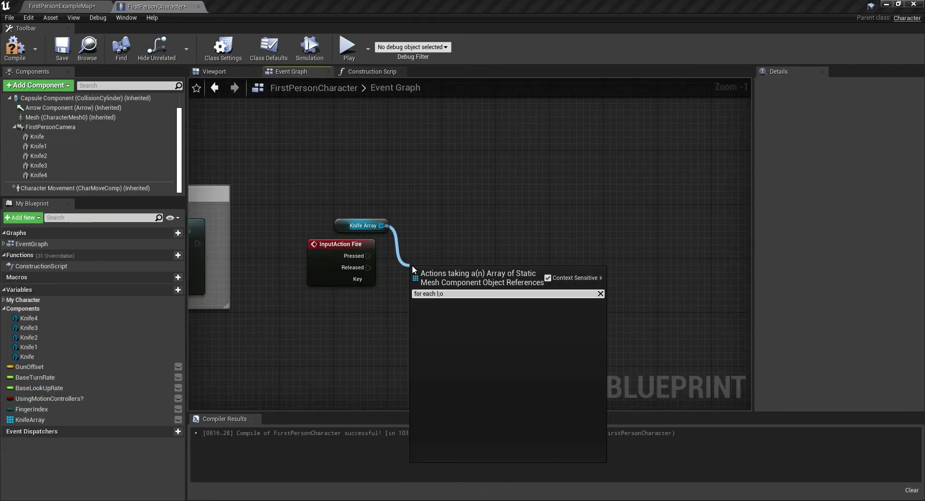
pyautogui.write('p with br')
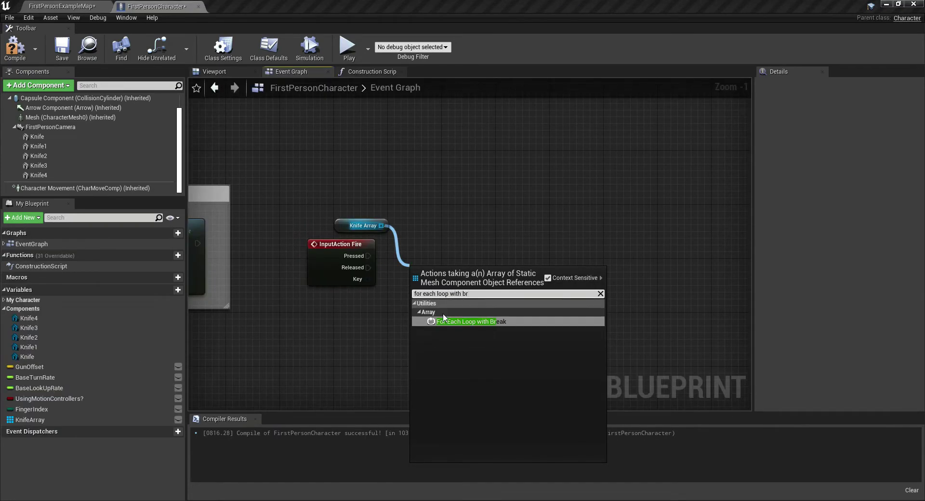
pyautogui.click(450, 322)
pyautogui.moveTo(450, 265); pyautogui.dragTo(443, 239)
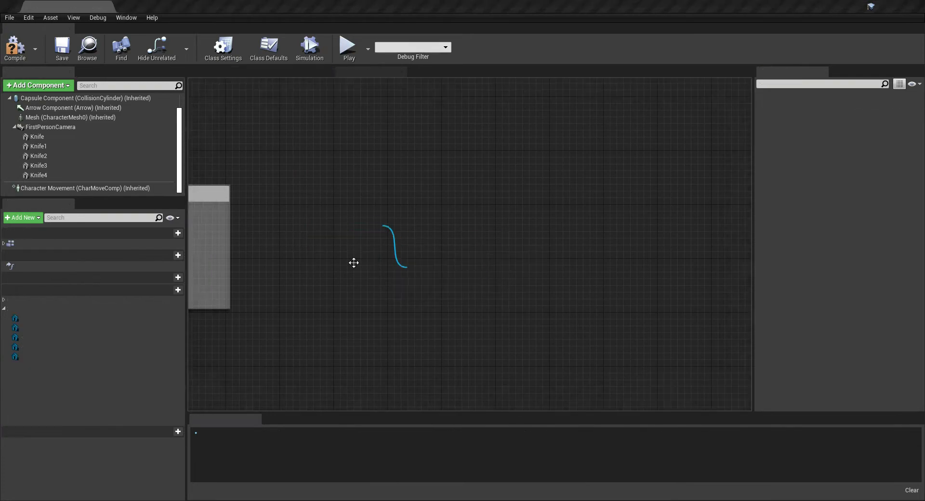
pyautogui.moveTo(369, 256); pyautogui.dragTo(386, 253)
pyautogui.moveTo(504, 265); pyautogui.dragTo(426, 264, button='right')
# Step: Branch on each Array Element's Is Visible result inside the Loop Body
pyautogui.moveTo(408, 266); pyautogui.dragTo(430, 253)
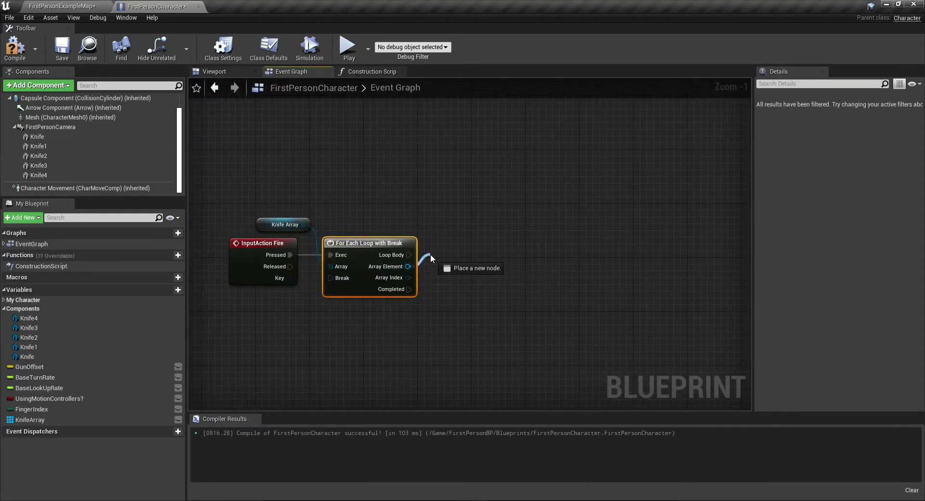
pyautogui.write('is visible')
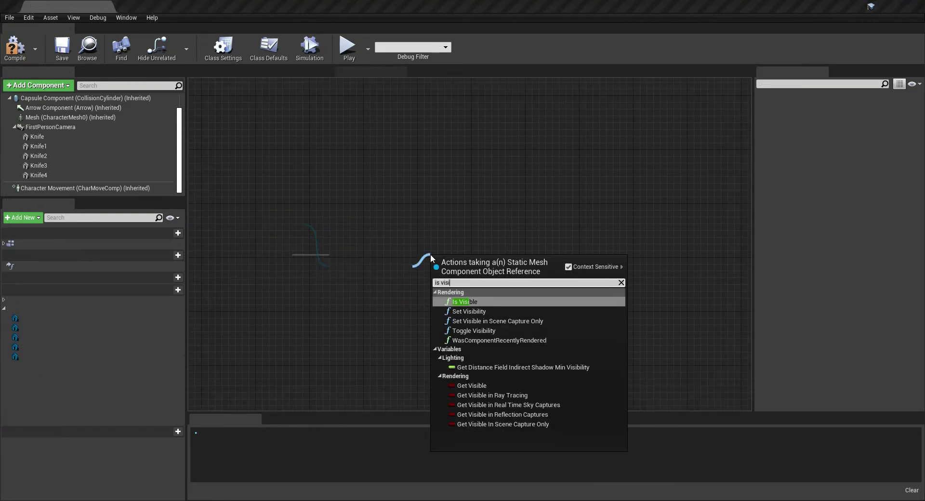
pyautogui.click(479, 311)
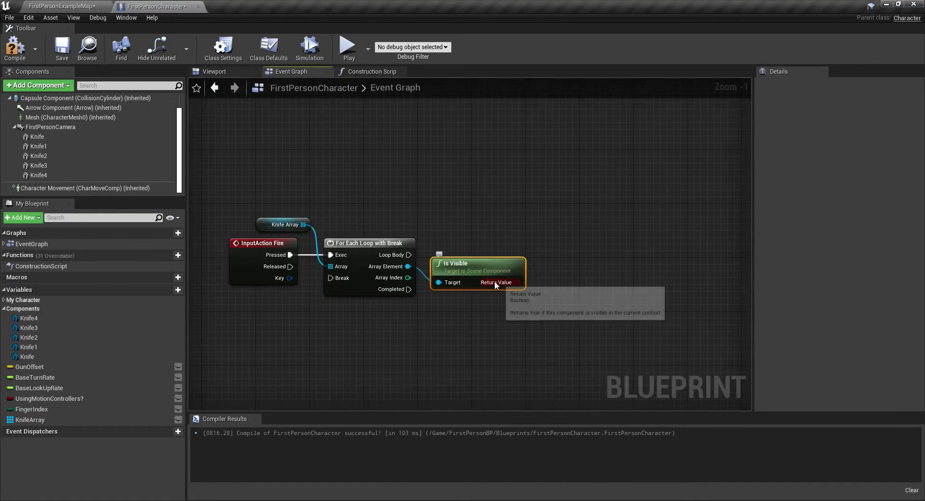
pyautogui.moveTo(517, 283); pyautogui.dragTo(562, 262)
pyautogui.write('branch')
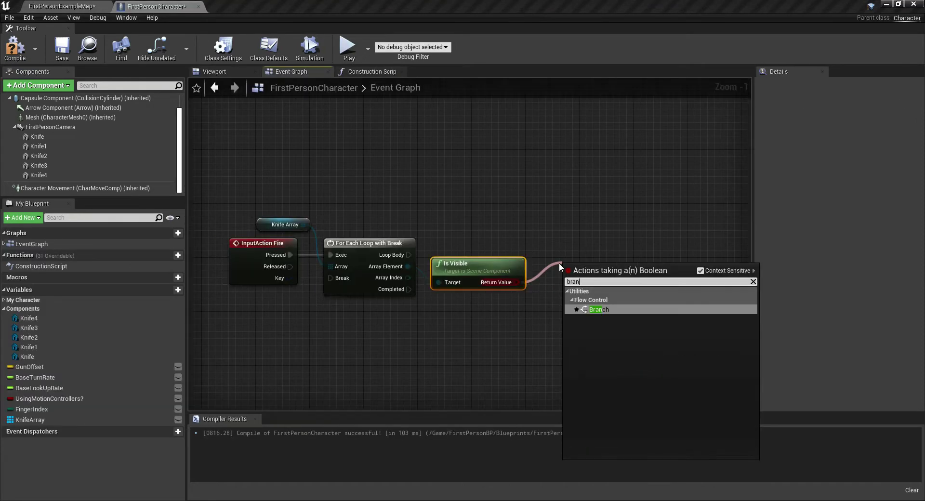
pyautogui.click(604, 306)
pyautogui.moveTo(409, 255); pyautogui.dragTo(578, 255)
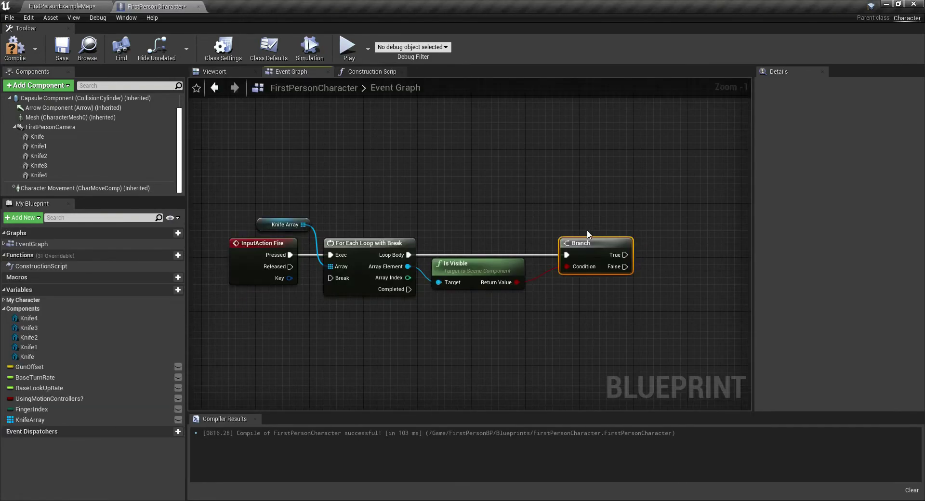
pyautogui.moveTo(386, 218); pyautogui.dragTo(230, 218, button='right')
# Step: Add a First Person Camera reference with GetWorldLocation and GetForwardVector nodes
pyautogui.moveTo(50, 127)
pyautogui.mouseDown()
pyautogui.moveTo(465, 318)
pyautogui.moveTo(388, 314)
pyautogui.mouseUp()
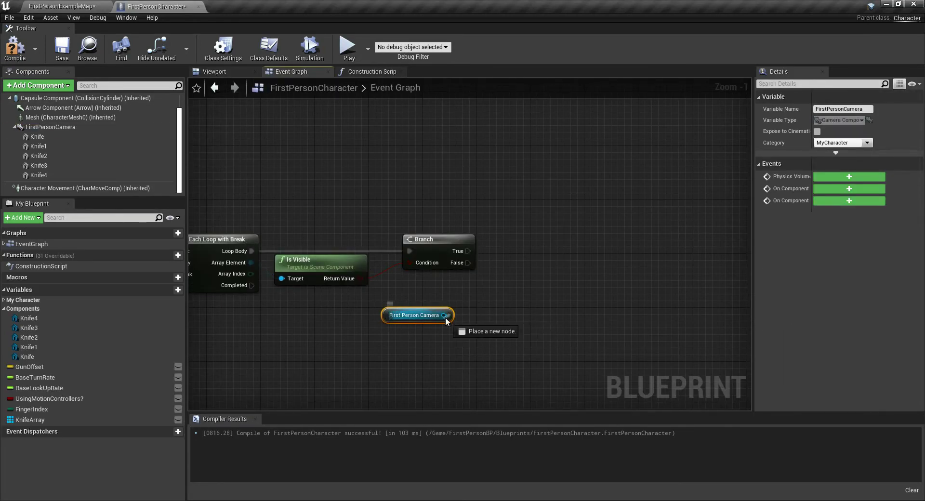
pyautogui.moveTo(468, 324); pyautogui.dragTo(469, 324)
pyautogui.write('get wo')
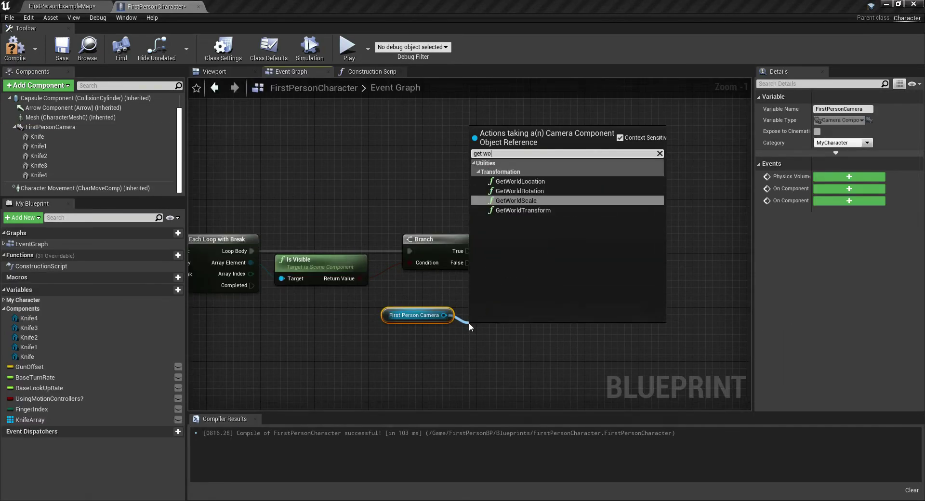
pyautogui.write('rld loc')
pyautogui.click(535, 182)
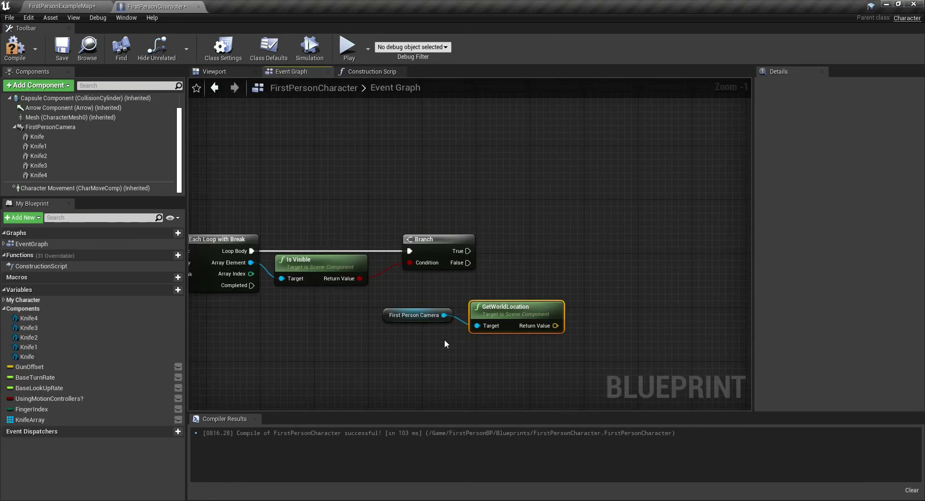
pyautogui.moveTo(444, 315); pyautogui.dragTo(449, 355)
pyautogui.write('g')
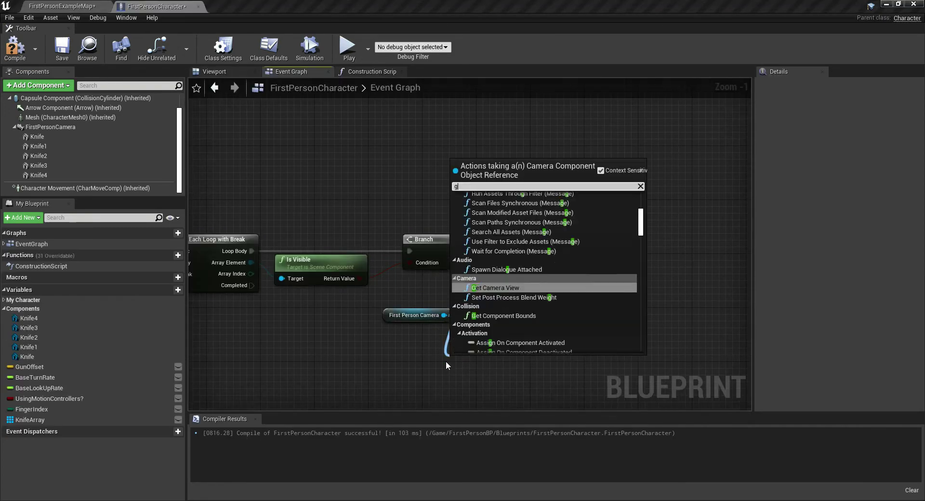
pyautogui.write('etforward')
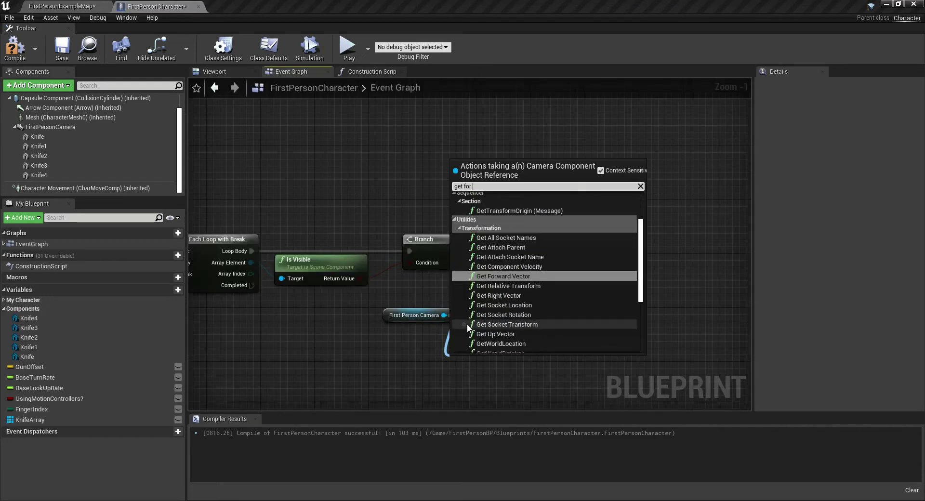
pyautogui.click(501, 306)
# Step: Multiply the forward vector by 100000.0 and add it to the camera's world location
pyautogui.moveTo(534, 380); pyautogui.dragTo(560, 364)
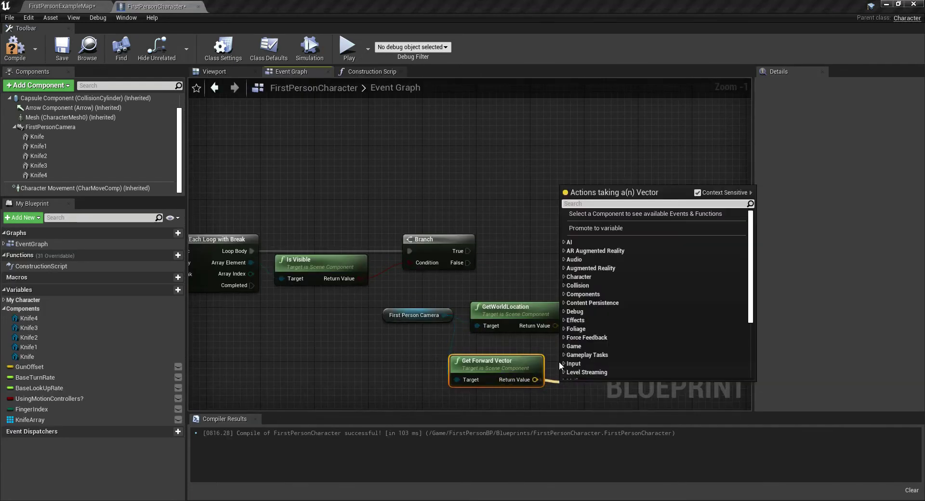
pyautogui.write('*float')
pyautogui.click(641, 232)
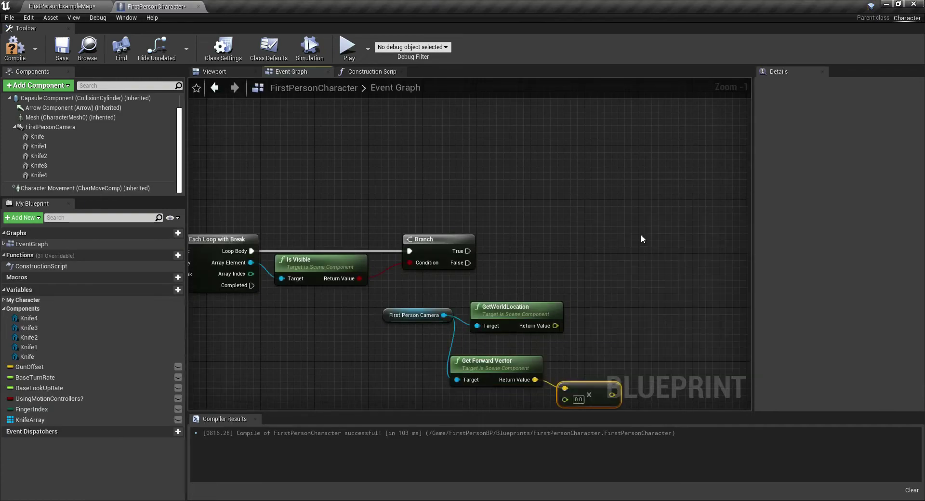
pyautogui.moveTo(566, 328); pyautogui.dragTo(481, 299, button='right')
pyautogui.click(493, 370)
pyautogui.write('1000')
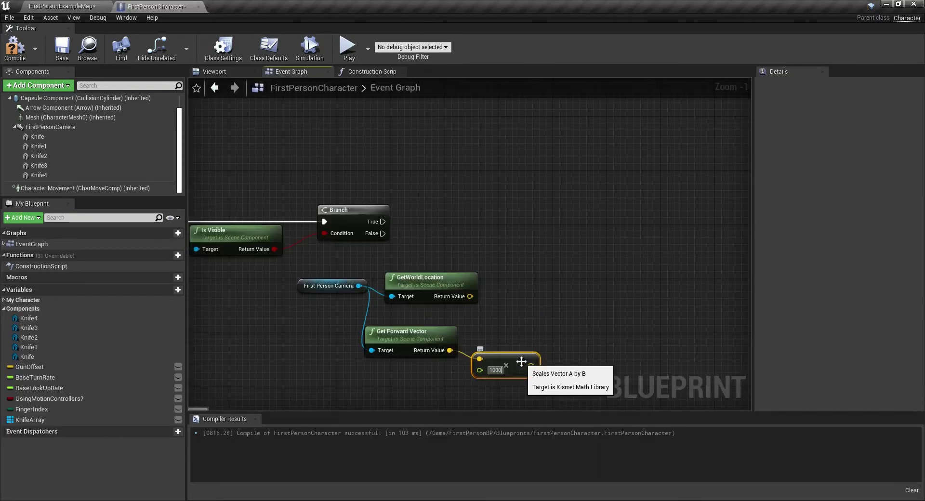
pyautogui.write('00.0')
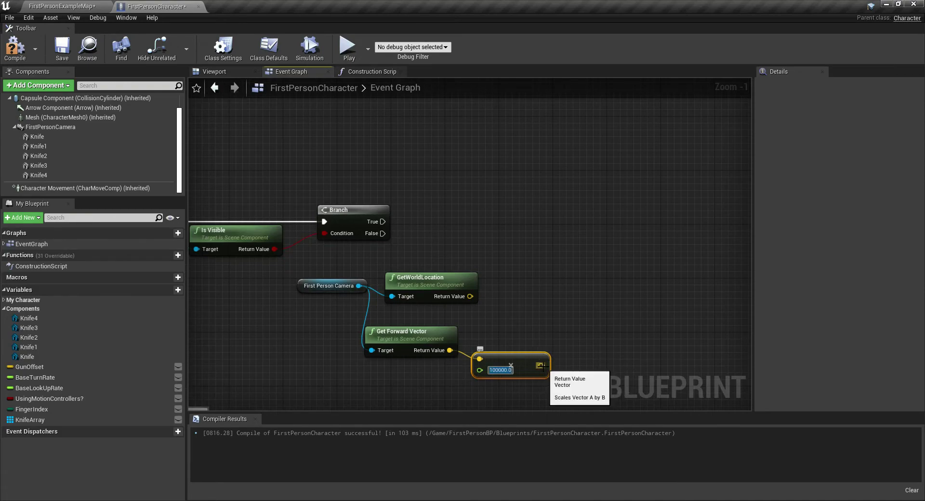
pyautogui.press('Return')
pyautogui.moveTo(470, 296); pyautogui.dragTo(536, 308)
pyautogui.write('+')
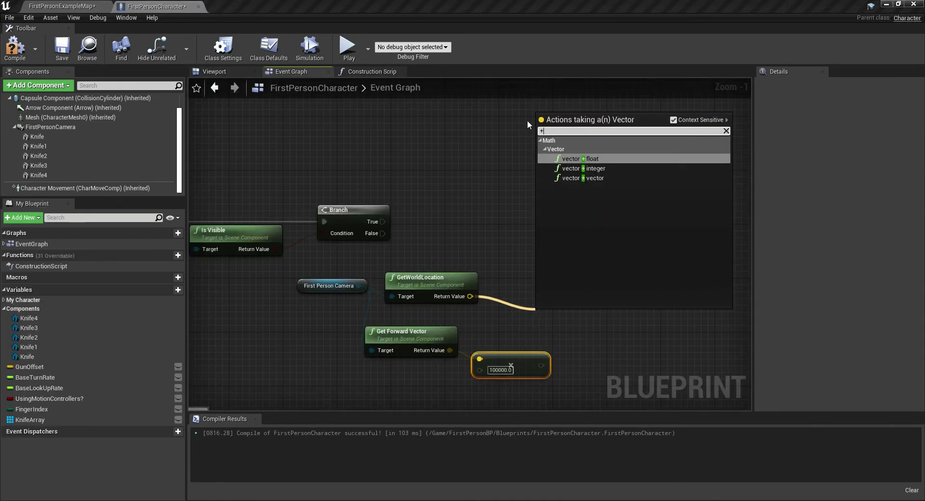
pyautogui.click(594, 178)
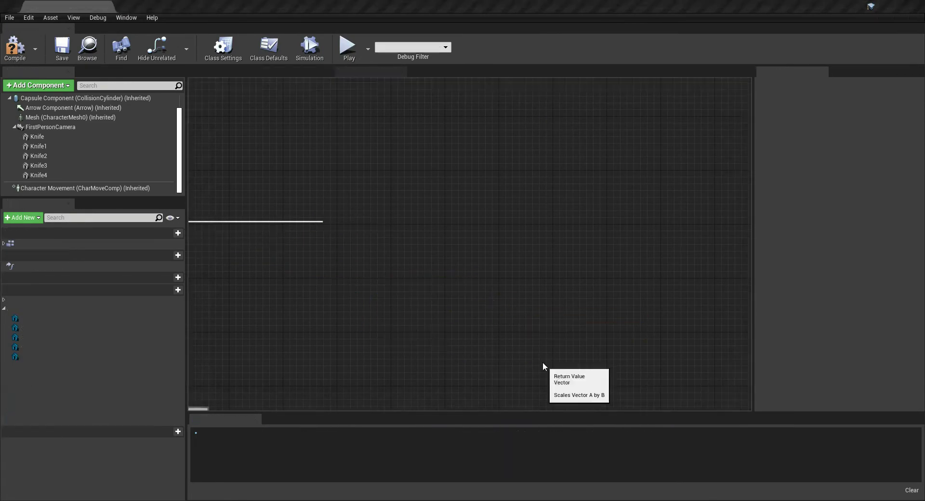
pyautogui.moveTo(542, 366); pyautogui.dragTo(541, 329)
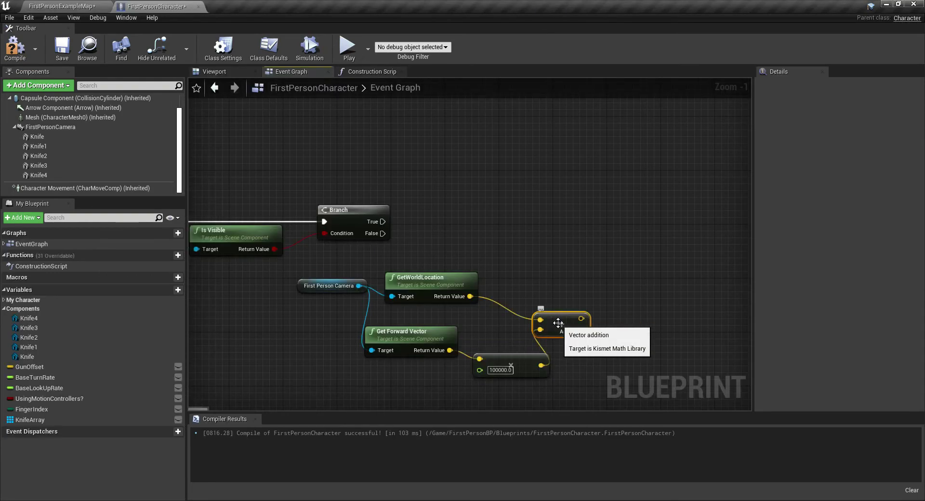
# Step: Search the graph's action list for a line trace node
pyautogui.moveTo(553, 276); pyautogui.dragTo(454, 244, button='right')
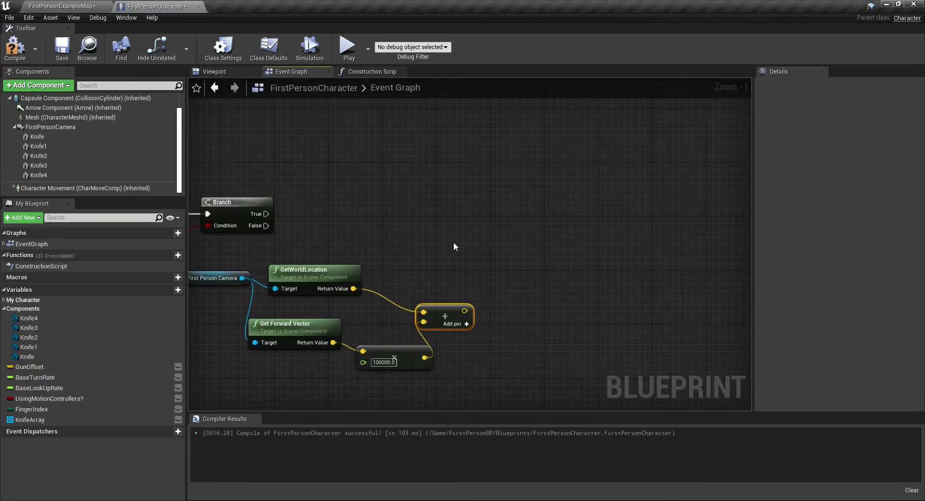
pyautogui.rightClick(454, 208)
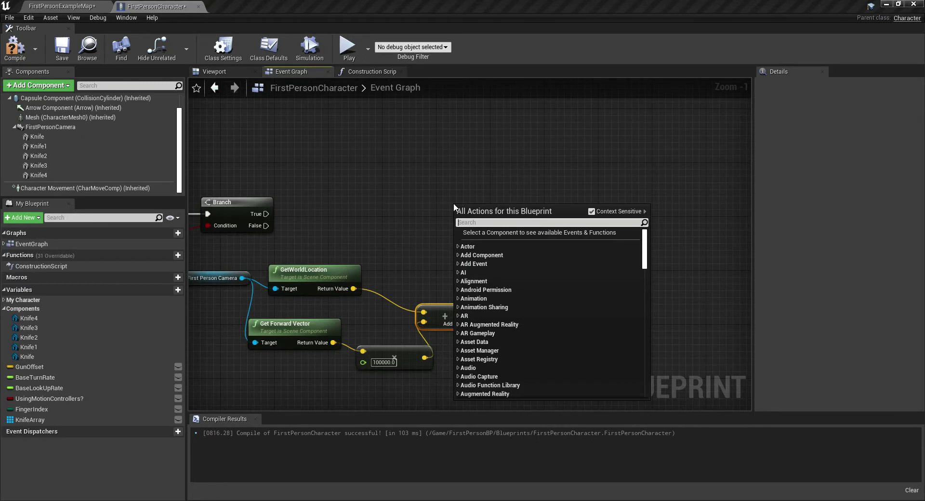
pyautogui.write('line trace')
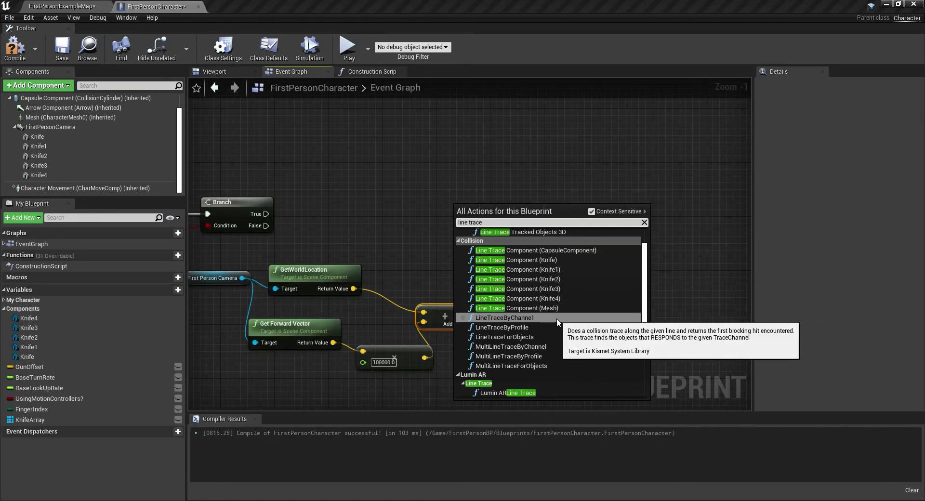
# Step: Add a LineTraceByChannel with camera location as Start and the offset point as End
pyautogui.click(556, 318)
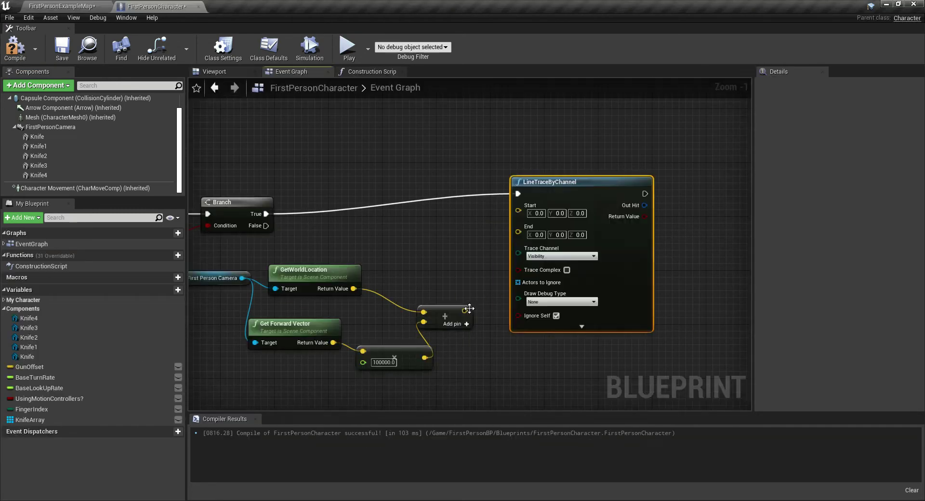
pyautogui.moveTo(465, 311); pyautogui.dragTo(521, 213)
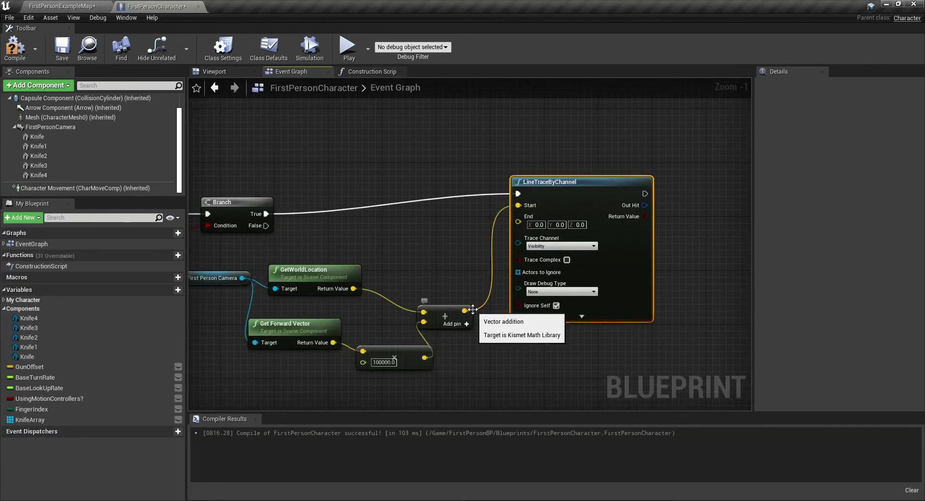
pyautogui.moveTo(353, 288); pyautogui.dragTo(521, 206)
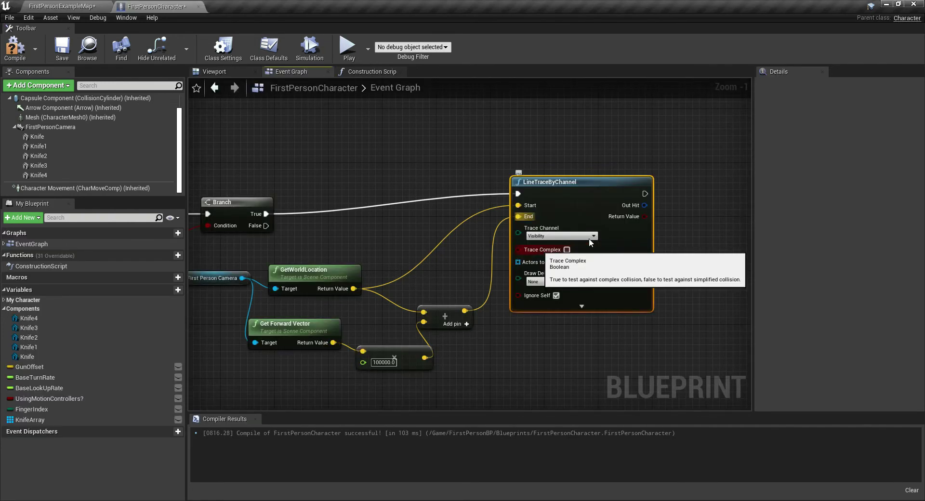
pyautogui.moveTo(589, 238); pyautogui.dragTo(449, 264, button='right')
pyautogui.moveTo(503, 231); pyautogui.dragTo(537, 259)
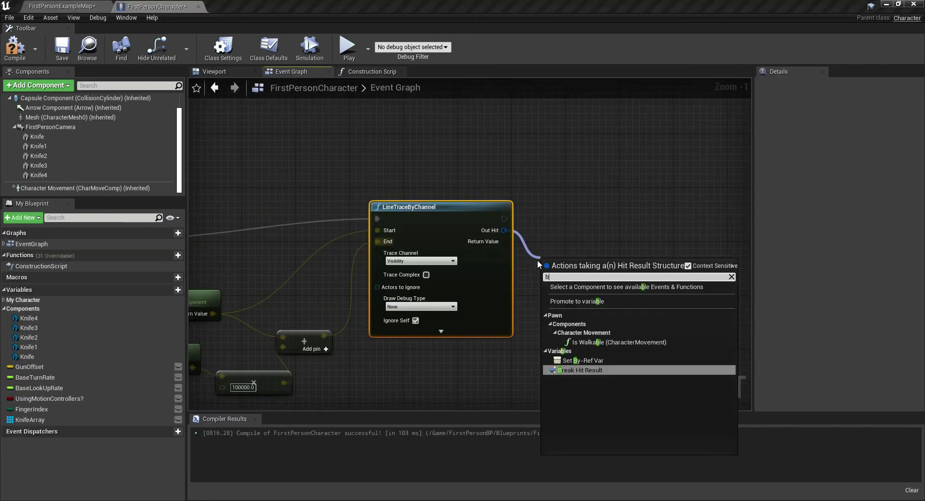
# Step: Break the trace's Out Hit into a Break Hit Result and branch on its Return Value
pyautogui.write('break')
pyautogui.click(585, 287)
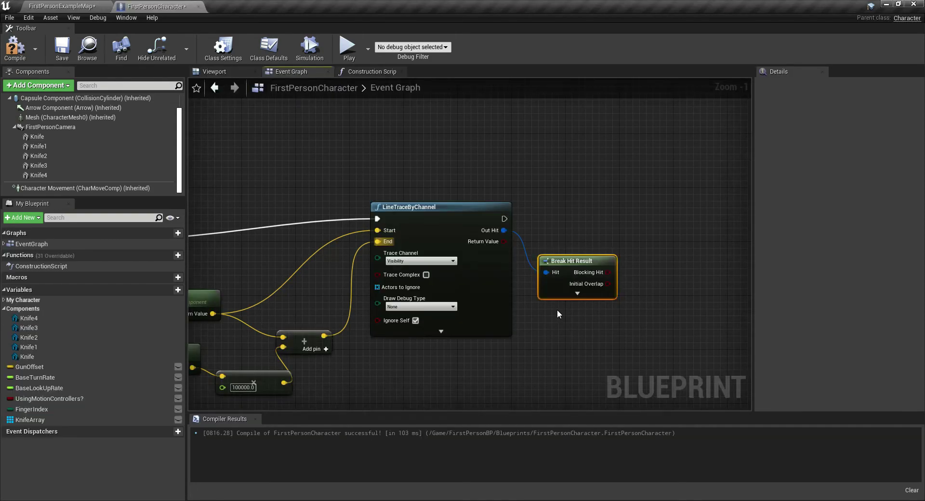
pyautogui.moveTo(503, 242); pyautogui.dragTo(658, 232)
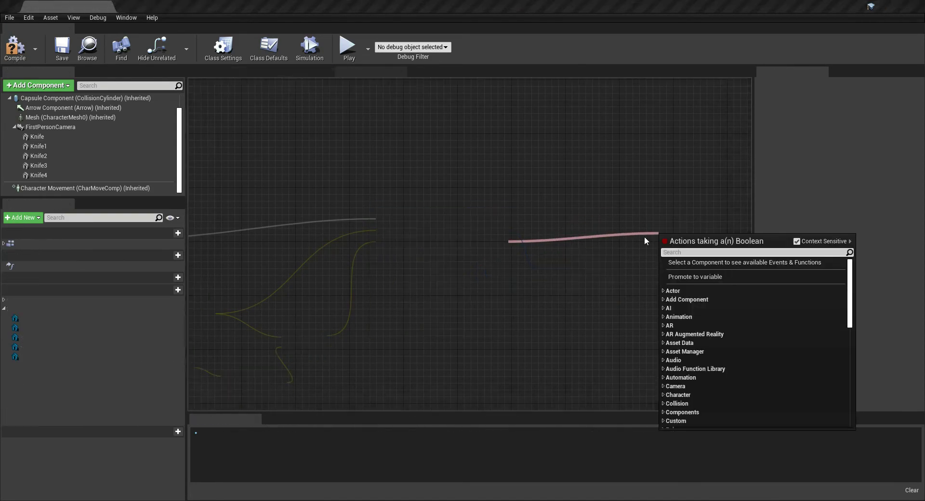
pyautogui.write('branch')
pyautogui.click(707, 280)
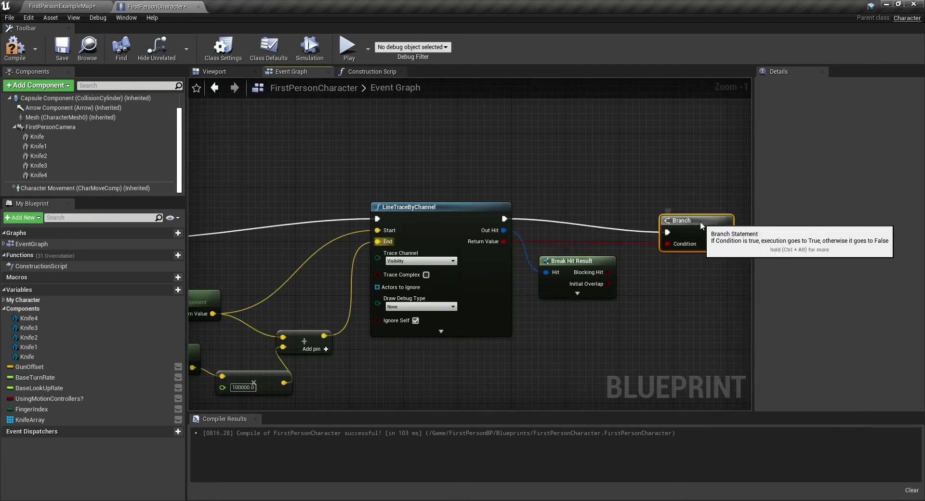
pyautogui.moveTo(683, 271); pyautogui.dragTo(509, 286, button='right')
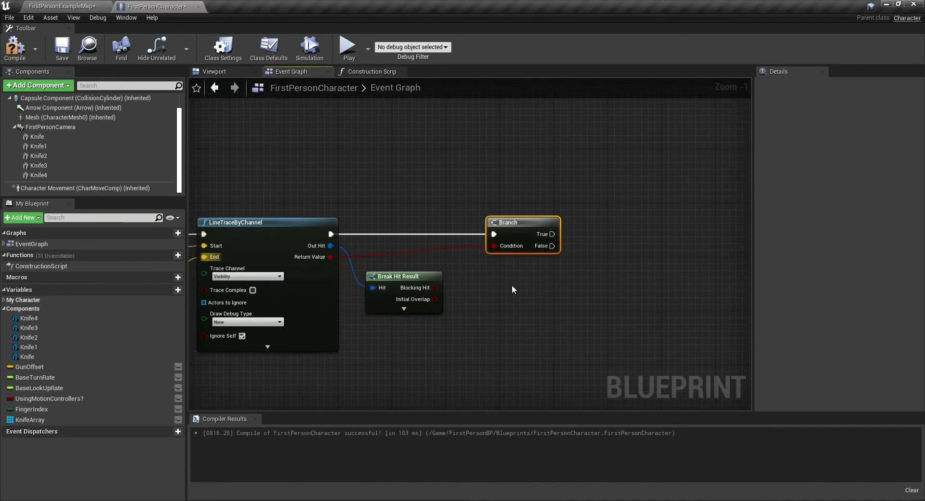
# Step: Check the Knife1 component's details and browse the Content Browser for knife assets
pyautogui.moveTo(512, 289); pyautogui.dragTo(395, 341, button='right')
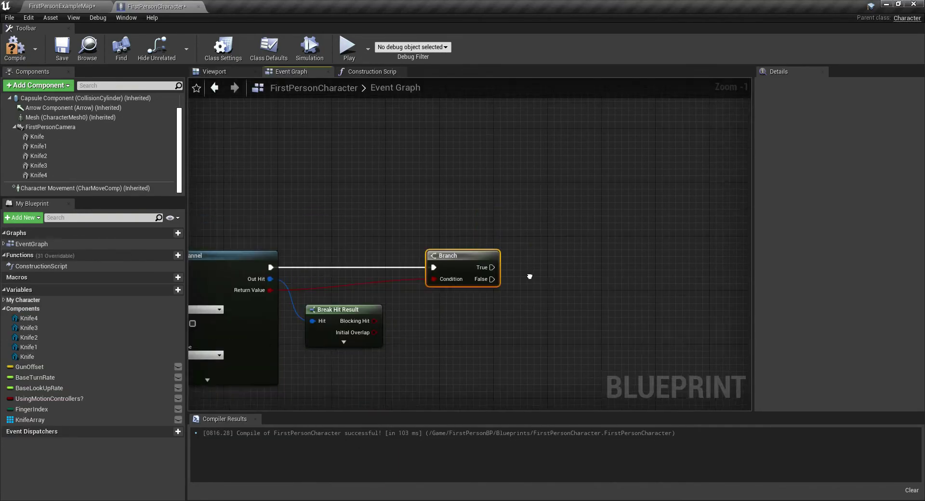
pyautogui.rightClick(493, 243)
pyautogui.scroll(-5, 494, 243)
pyautogui.click(62, 6)
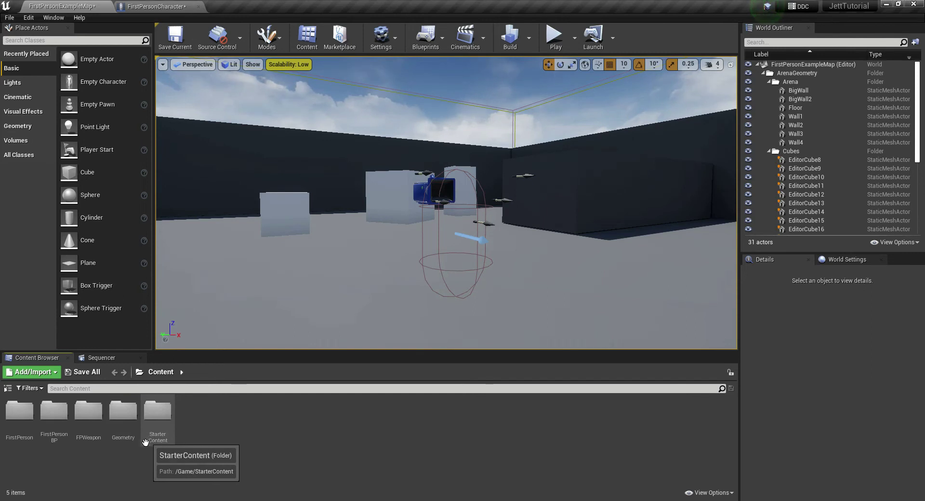
pyautogui.doubleClick(87, 445)
pyautogui.click(154, 6)
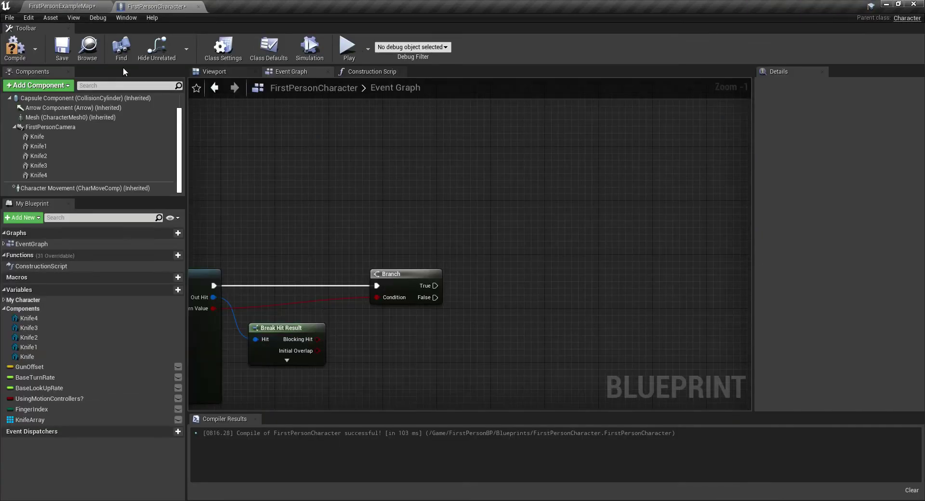
pyautogui.click(76, 145)
pyautogui.click(867, 294)
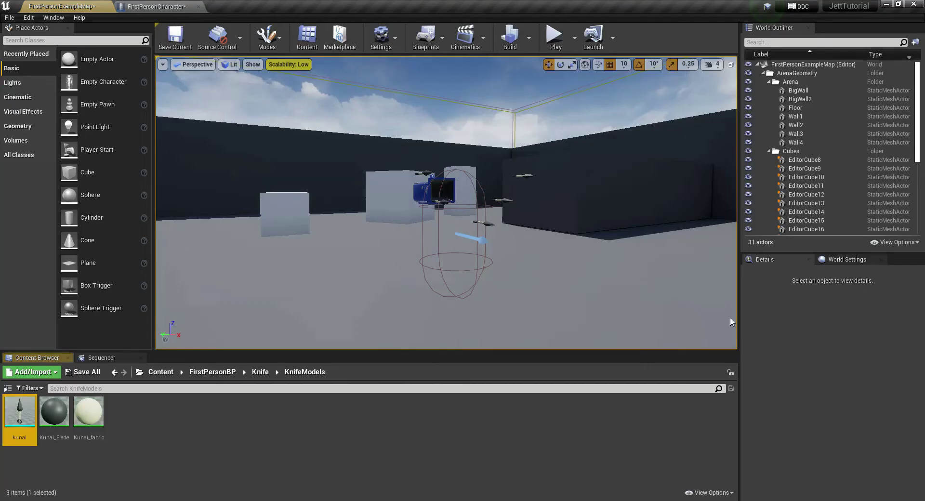
pyautogui.click(239, 418)
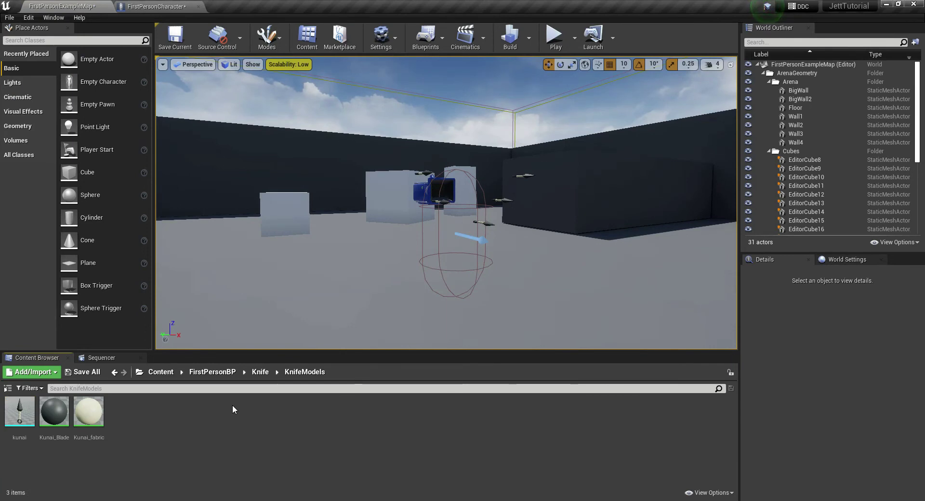
# Step: Navigate to the Knife > BPS folder and open the KnifeProjectile blueprint
pyautogui.moveTo(26, 412)
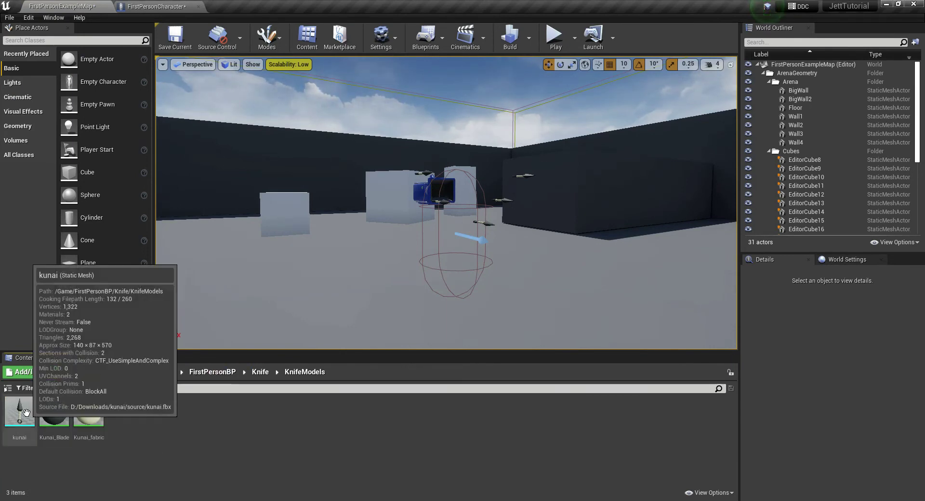
pyautogui.click(261, 372)
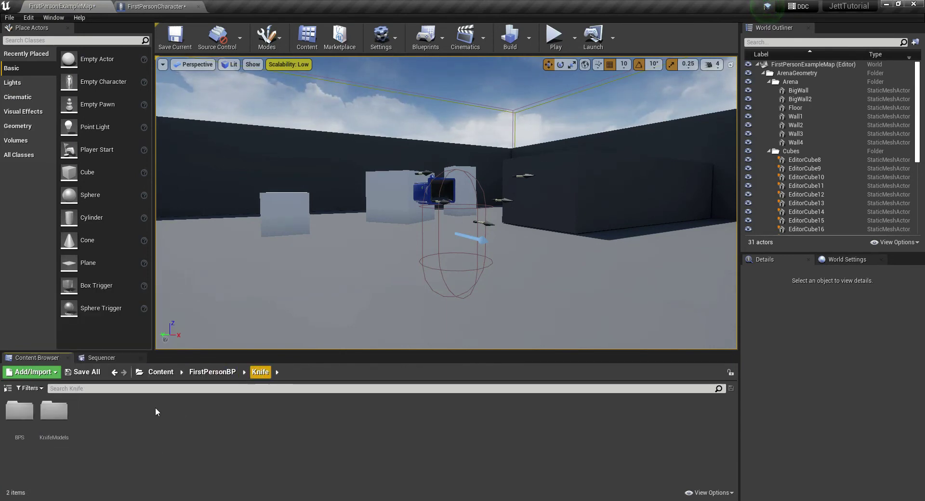
pyautogui.doubleClick(55, 413)
pyautogui.click(260, 372)
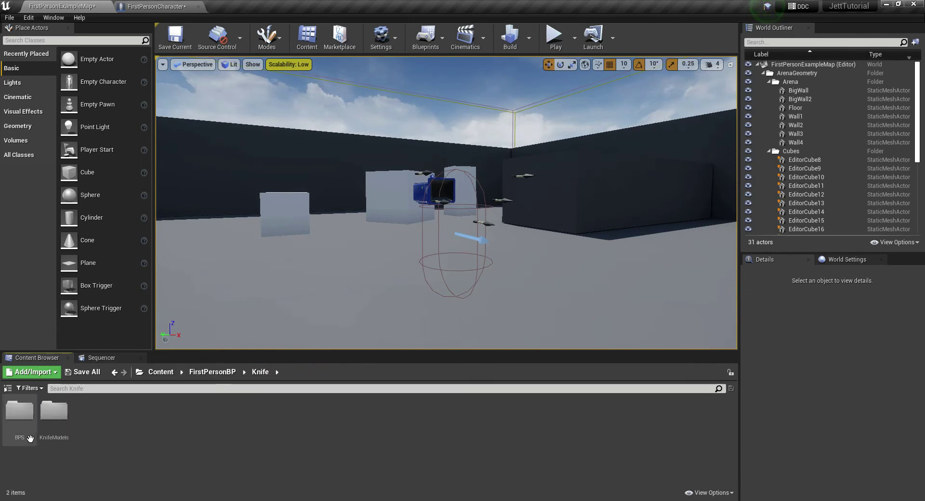
pyautogui.doubleClick(54, 412)
pyautogui.click(260, 372)
pyautogui.doubleClick(22, 430)
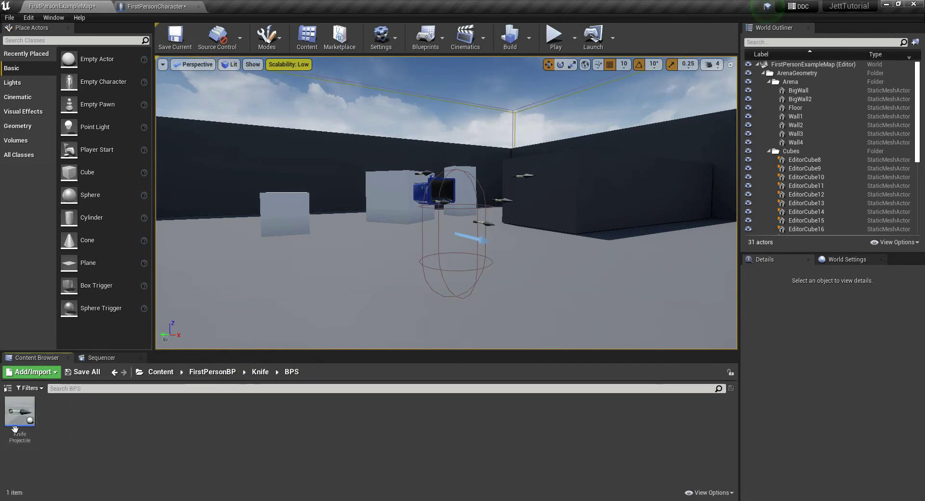
pyautogui.doubleClick(21, 421)
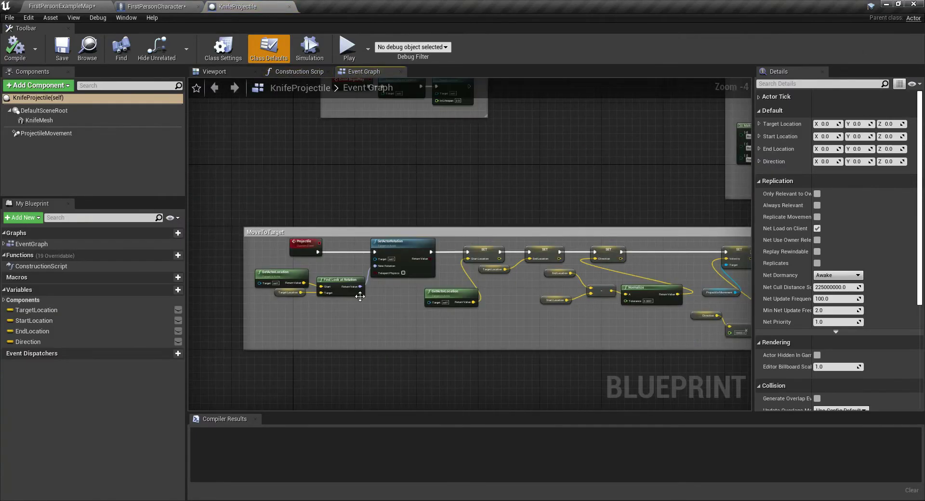
# Step: Make TargetLocation Expose on Spawn and Instance Editable, compile, and return to FirstPersonCharacter
pyautogui.scroll(3, 385, 297)
pyautogui.scroll(-3, 396, 297)
pyautogui.scroll(3, 399, 290)
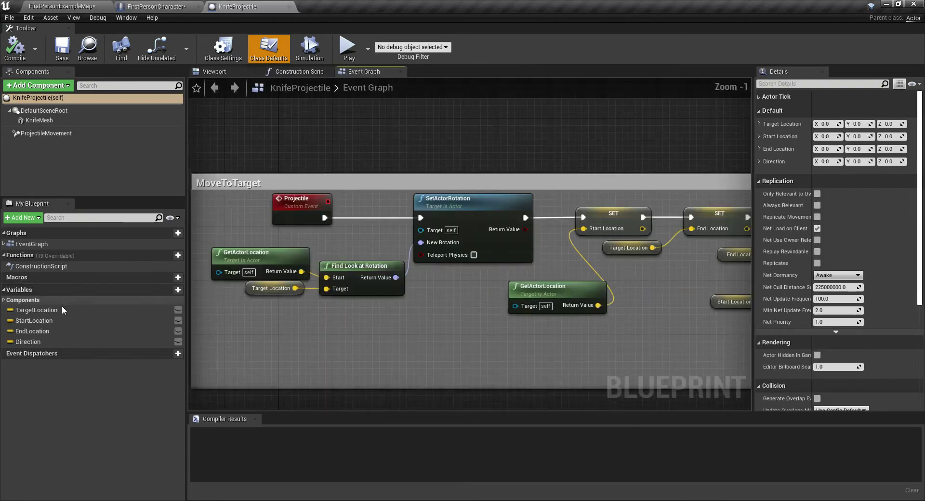
pyautogui.click(63, 310)
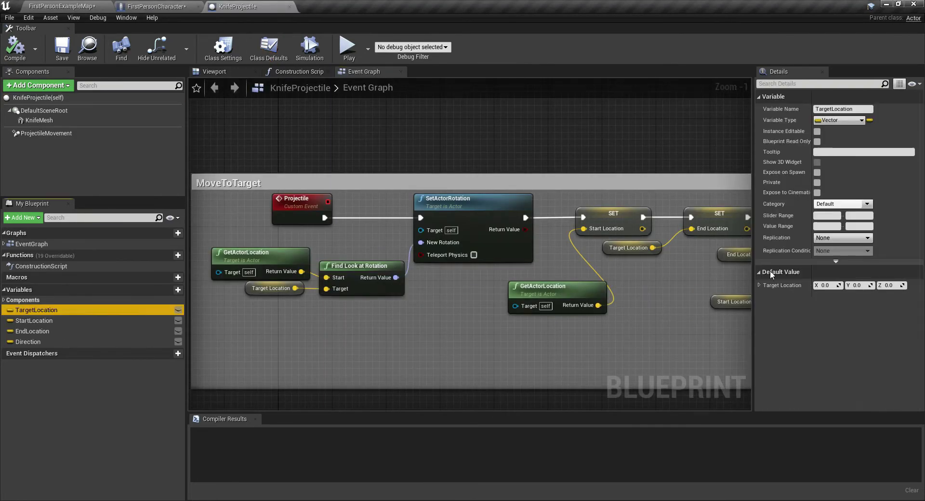
pyautogui.click(818, 172)
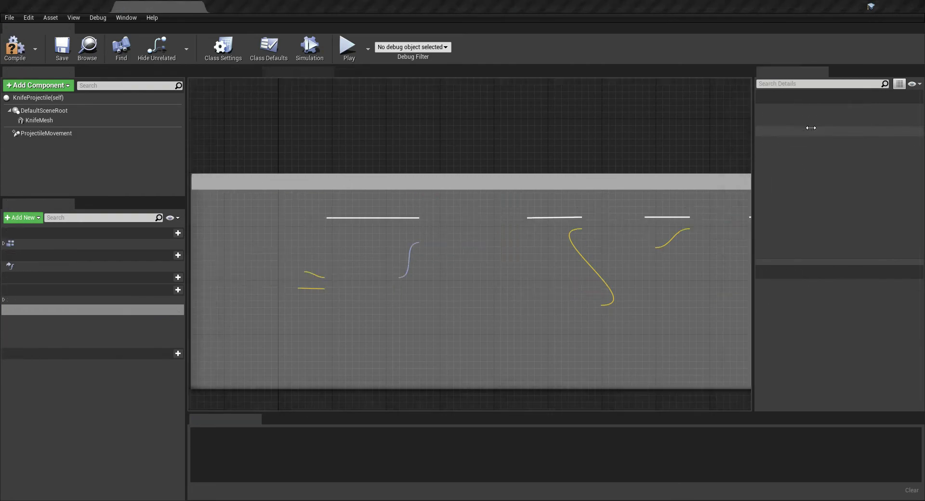
pyautogui.click(14, 47)
pyautogui.click(817, 131)
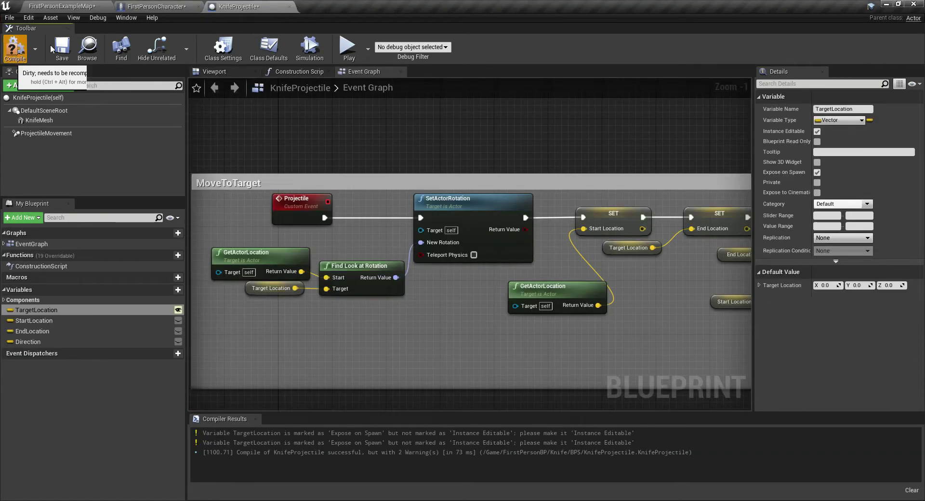
pyautogui.click(15, 48)
pyautogui.click(154, 7)
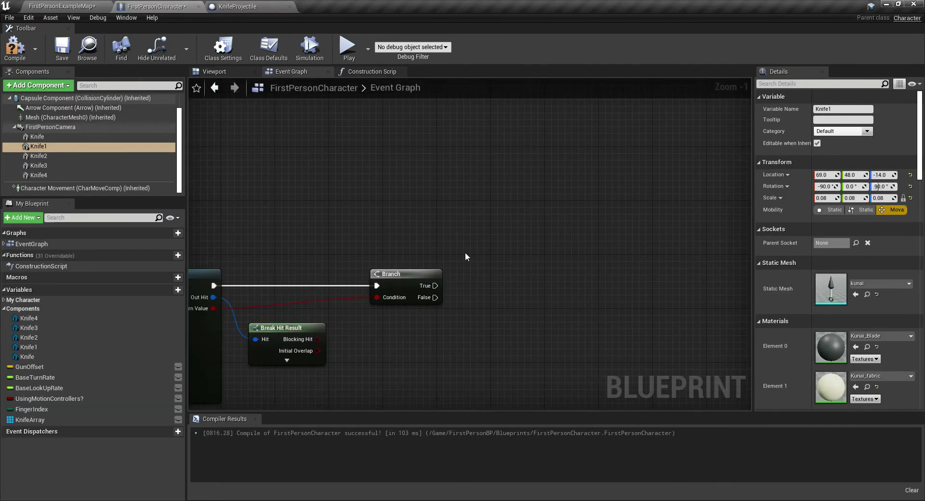
# Step: Add a SpawnActor from Class node spawning KnifeProjectile and show its advanced inputs
pyautogui.rightClick(465, 257)
pyautogui.write('spawn actor a')
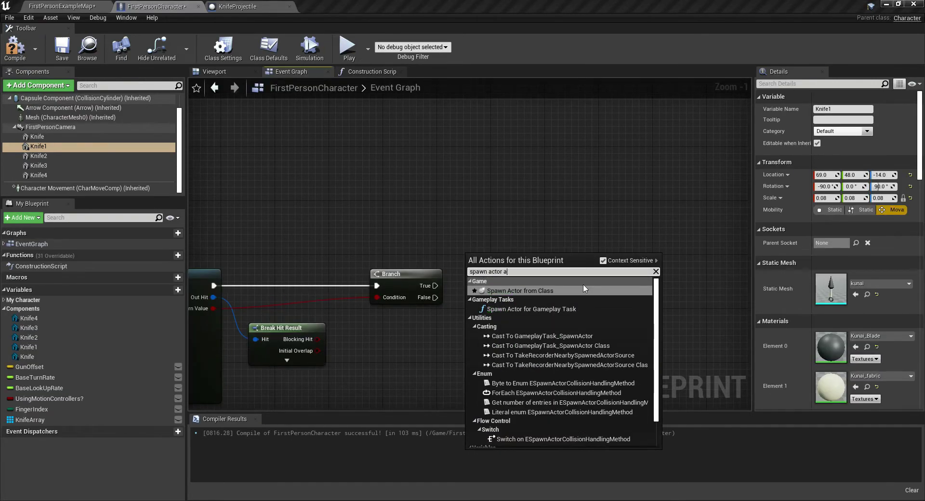
pyautogui.click(574, 291)
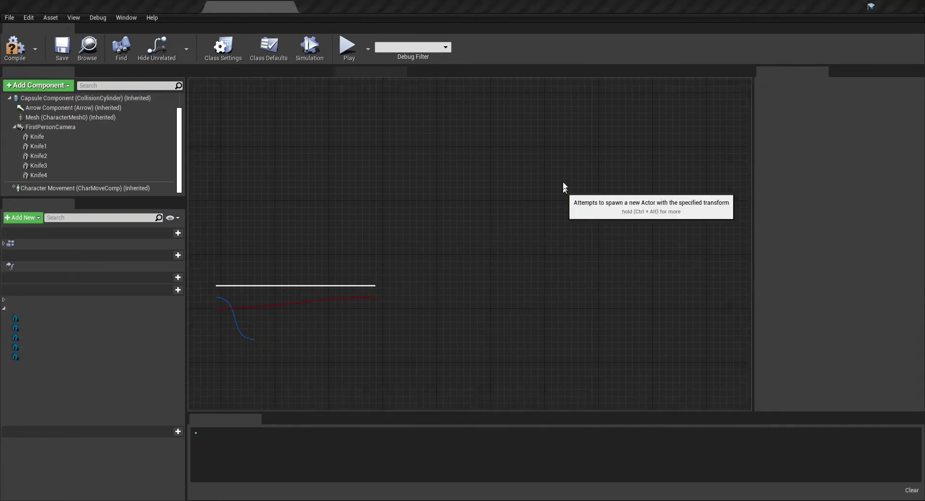
pyautogui.click(529, 191)
pyautogui.write('k')
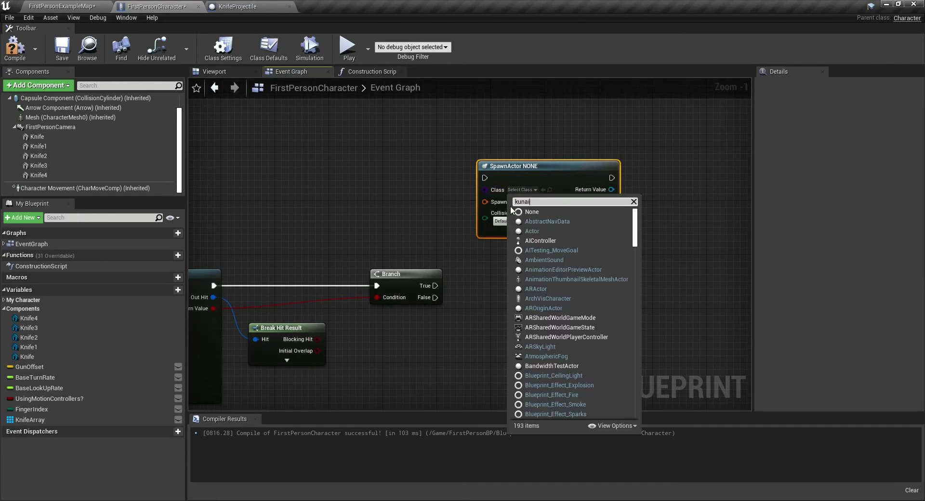
pyautogui.write('una')
pyautogui.press('BackSpace')
pyautogui.press('BackSpace')
pyautogui.press('BackSpace')
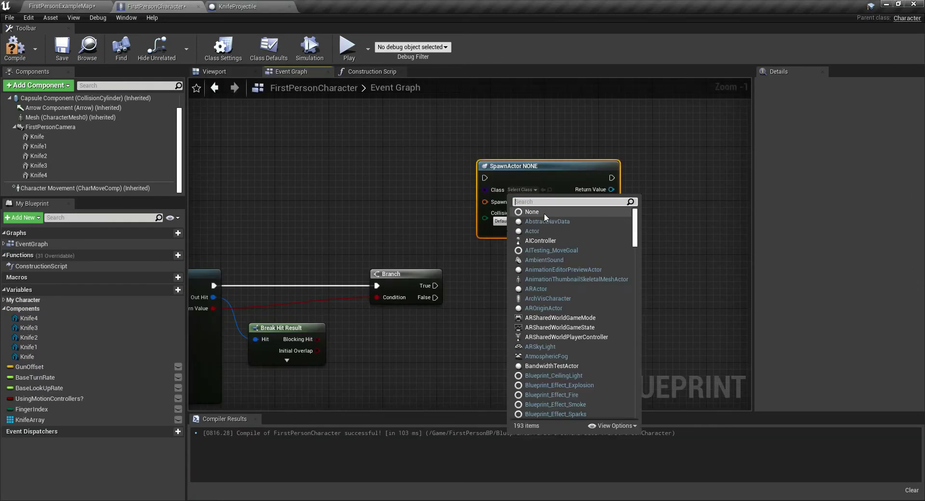
pyautogui.write('knife')
pyautogui.click(555, 222)
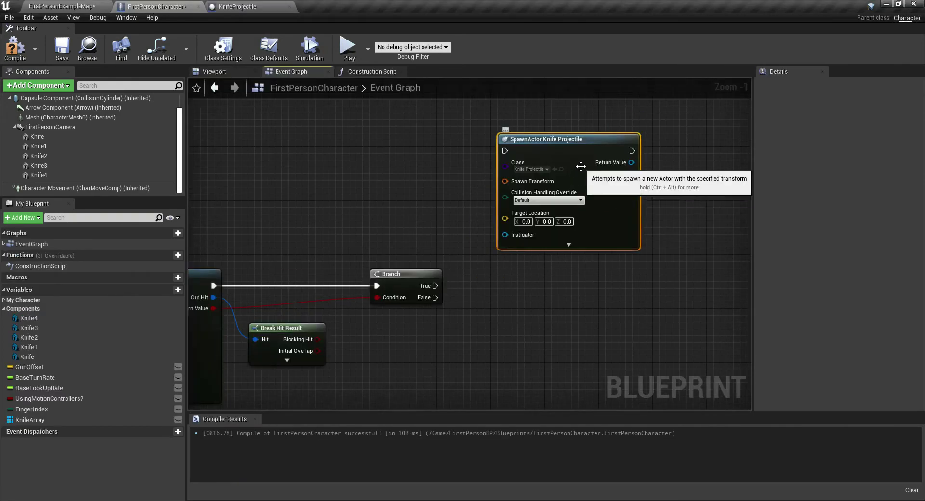
pyautogui.click(568, 245)
pyautogui.moveTo(595, 167)
pyautogui.mouseDown()
pyautogui.moveTo(603, 147)
pyautogui.moveTo(602, 156)
pyautogui.mouseUp()
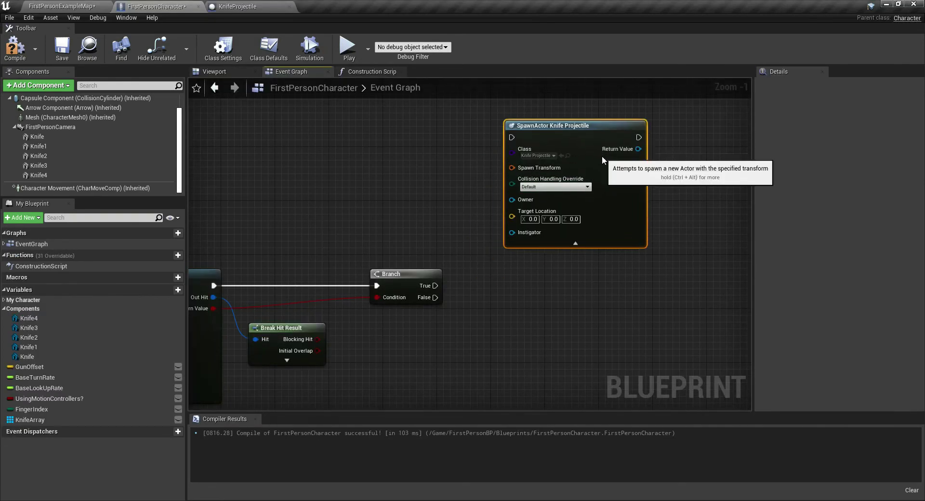
# Step: Copy and paste the spawn node, placing the duplicate below the original
pyautogui.hotkey('ctrl', 'c')
pyautogui.hotkey('ctrl', 'v')
pyautogui.moveTo(669, 289); pyautogui.dragTo(568, 324)
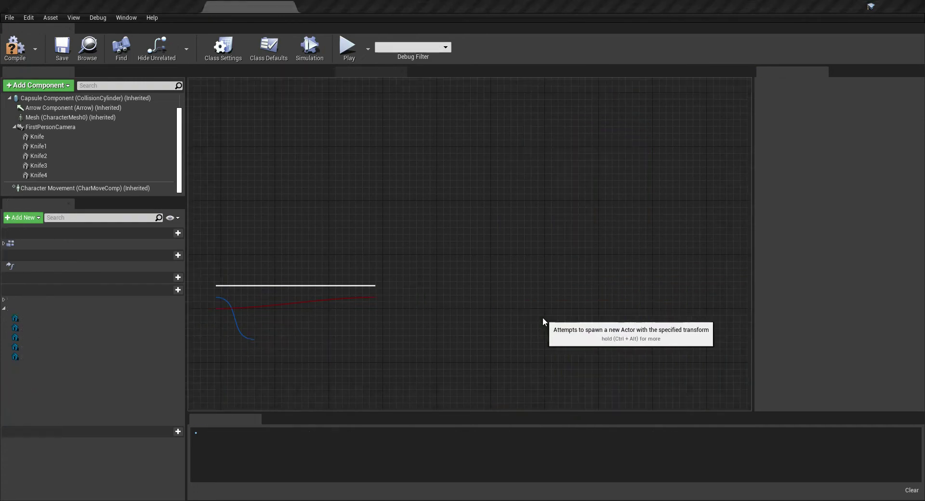
pyautogui.moveTo(400, 314); pyautogui.dragTo(416, 200, button='right')
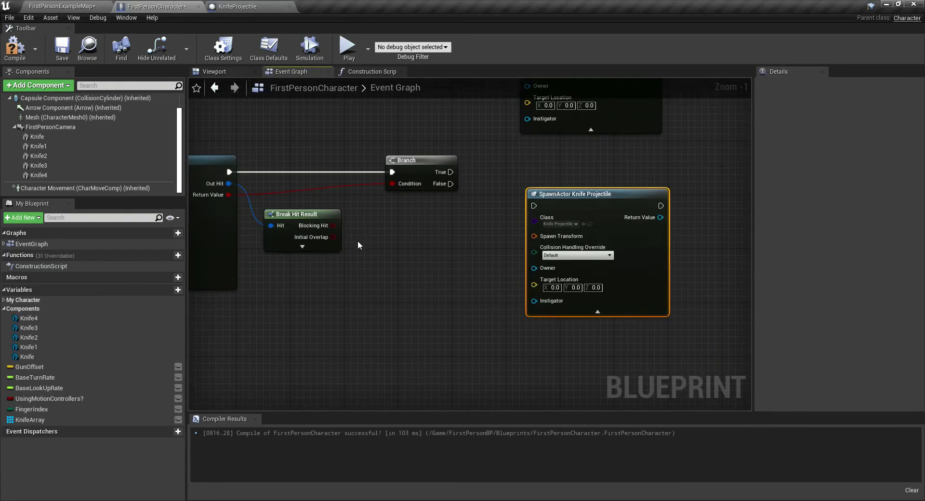
pyautogui.scroll(-1, 357, 241)
pyautogui.moveTo(358, 241); pyautogui.dragTo(560, 268, button='right')
pyautogui.scroll(-2, 560, 268)
pyautogui.scroll(3, 442, 261)
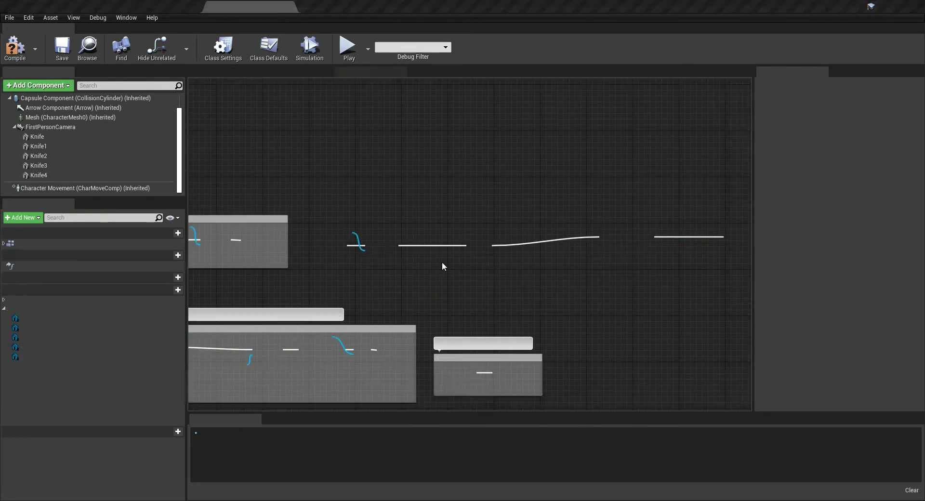
# Step: Add a GetWorldLocation node for the knife and wire it to both Spawn Transform pins
pyautogui.moveTo(342, 233)
pyautogui.mouseDown()
pyautogui.moveTo(475, 295)
pyautogui.moveTo(464, 310)
pyautogui.mouseUp()
pyautogui.write('get')
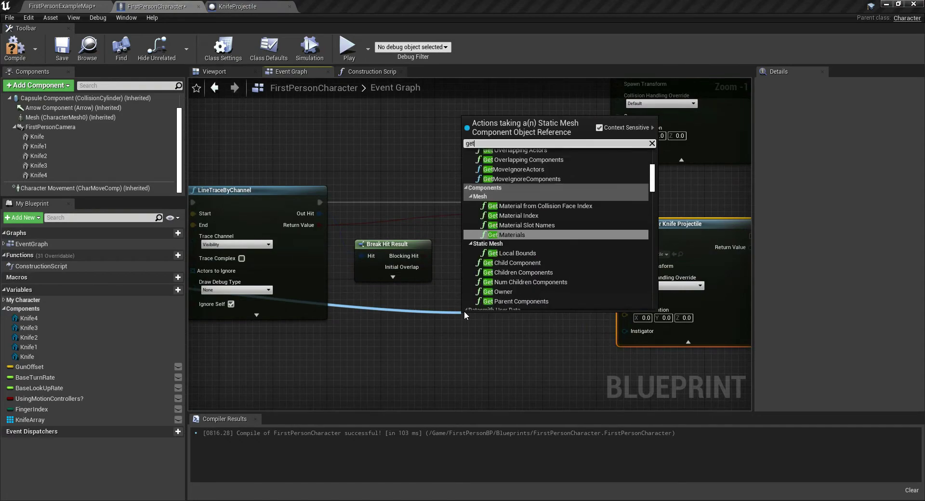
pyautogui.write(' world location')
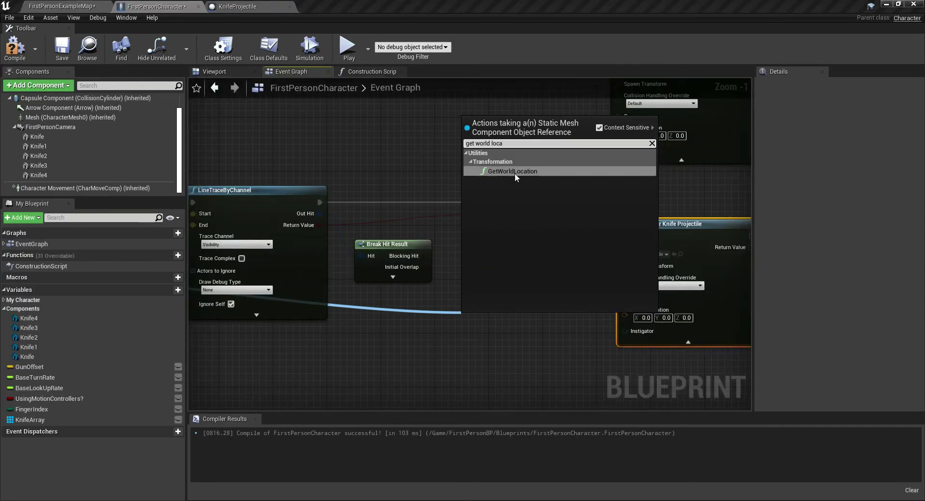
pyautogui.click(514, 172)
pyautogui.moveTo(502, 296); pyautogui.dragTo(516, 316)
pyautogui.moveTo(528, 311); pyautogui.dragTo(528, 315)
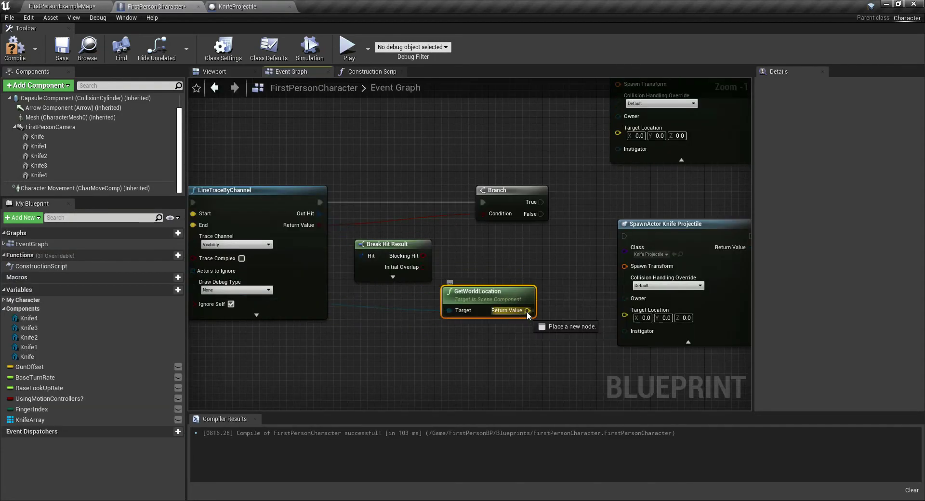
pyautogui.moveTo(614, 278); pyautogui.dragTo(625, 266)
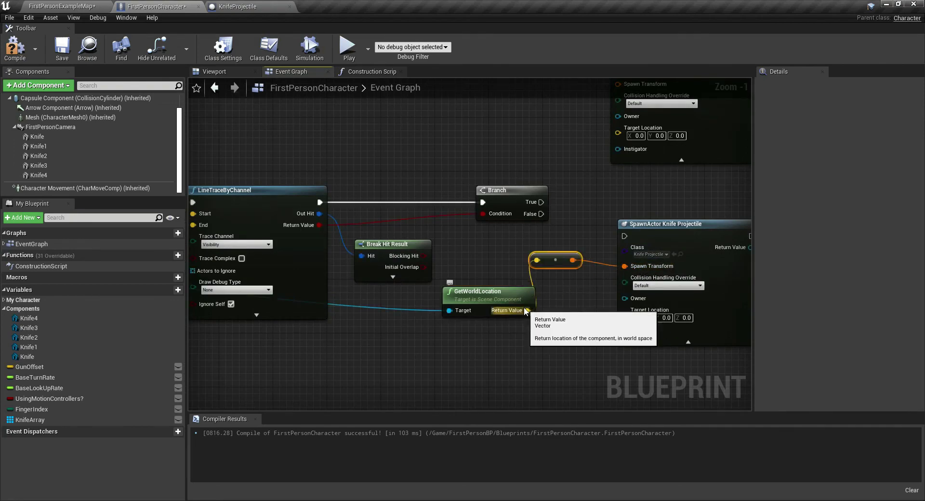
pyautogui.moveTo(527, 311)
pyautogui.mouseDown()
pyautogui.moveTo(579, 88)
pyautogui.moveTo(613, 135)
pyautogui.mouseUp()
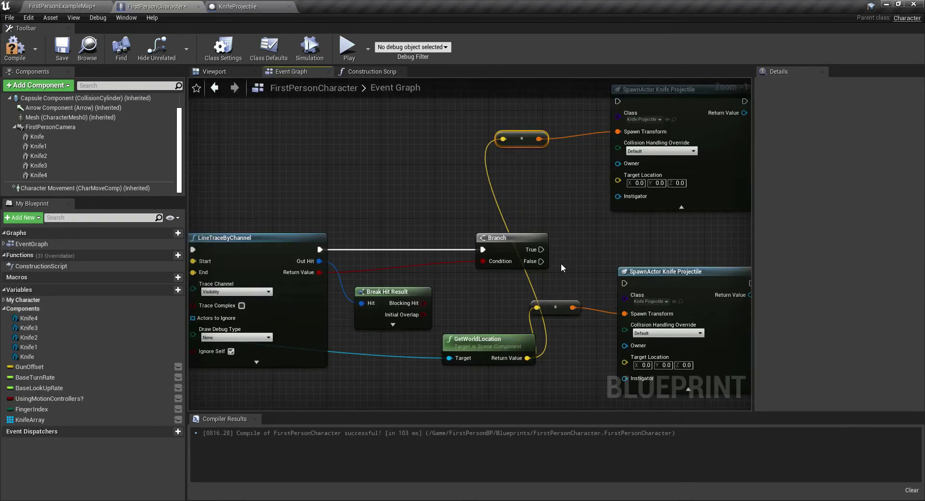
pyautogui.moveTo(572, 307); pyautogui.dragTo(618, 131)
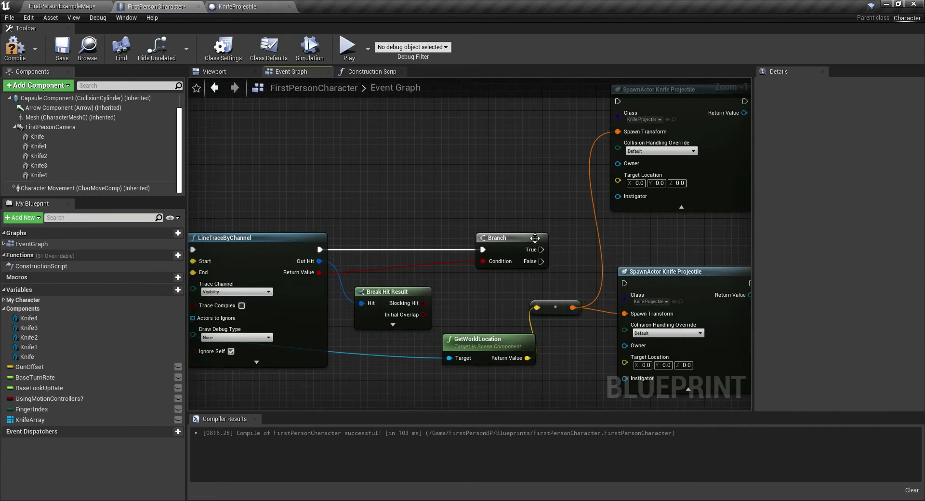
# Step: Connect the Branch's True output to the top spawner and False to the lower one
pyautogui.moveTo(542, 250); pyautogui.dragTo(618, 102)
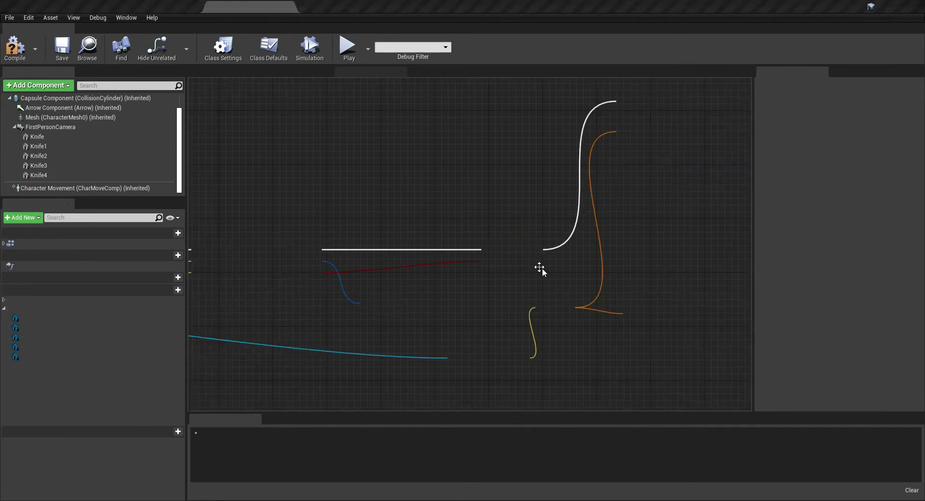
pyautogui.moveTo(541, 261); pyautogui.dragTo(630, 288)
pyautogui.moveTo(541, 262)
pyautogui.mouseDown()
pyautogui.moveTo(640, 276)
pyautogui.moveTo(626, 283)
pyautogui.mouseUp()
pyautogui.moveTo(293, 315); pyautogui.dragTo(369, 309, button='right')
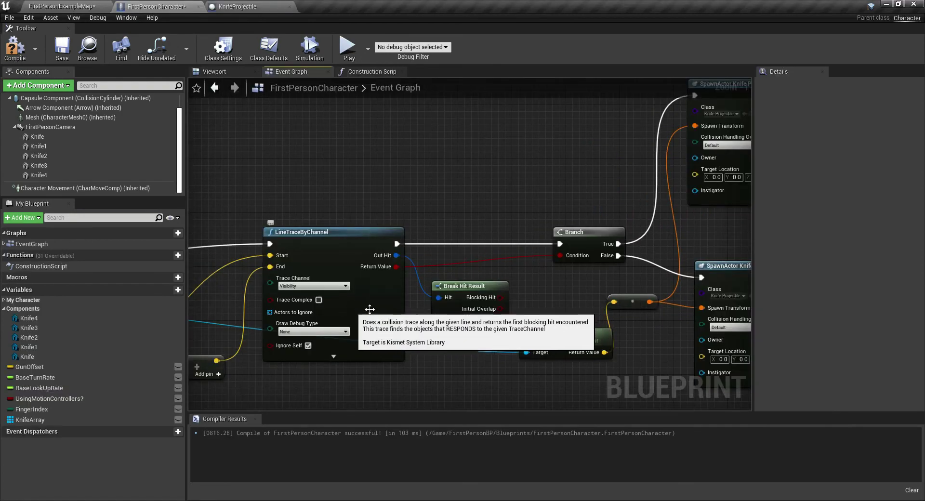
# Step: Expand Break Hit Result and wire Impact Point into the spawners' Target Location
pyautogui.click(470, 316)
pyautogui.moveTo(503, 355)
pyautogui.mouseDown()
pyautogui.moveTo(773, 167)
pyautogui.moveTo(642, 174)
pyautogui.mouseUp()
pyautogui.moveTo(428, 347); pyautogui.dragTo(698, 242, button='right')
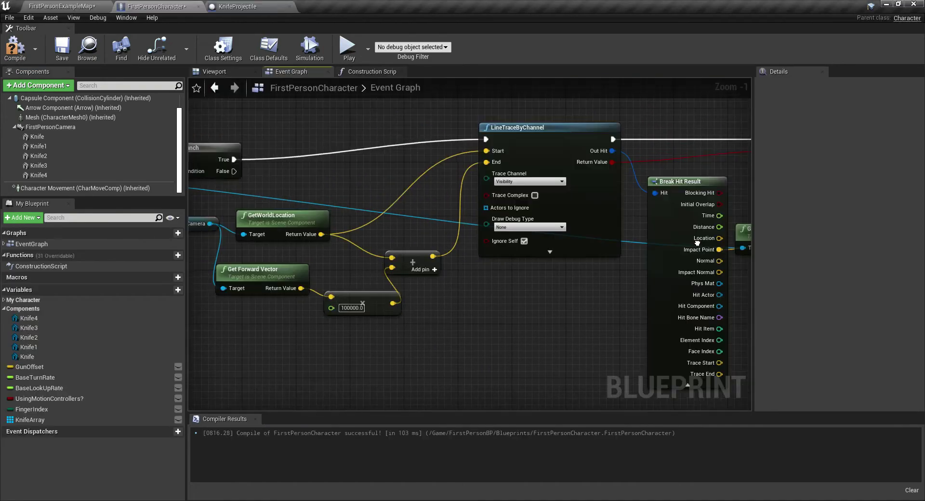
pyautogui.moveTo(434, 256); pyautogui.dragTo(448, 229)
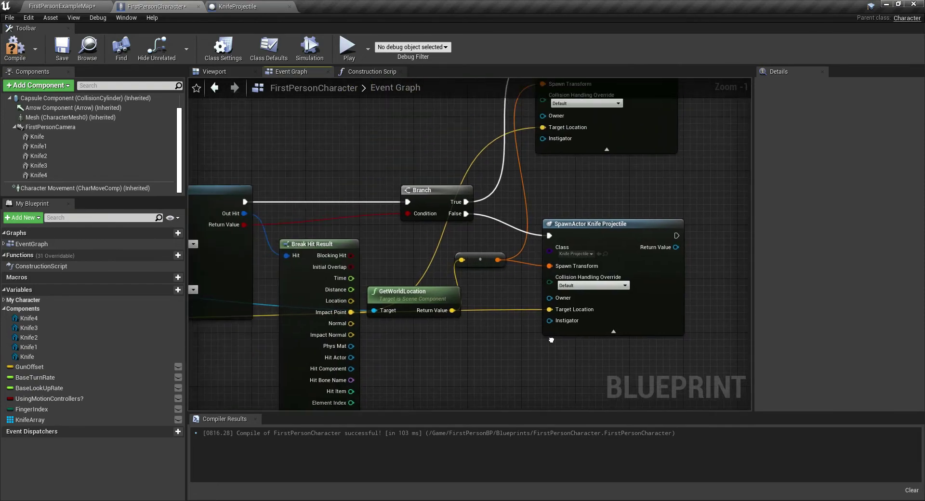
# Step: Add a Self node and use it as Owner for both Knife Projectile spawners
pyautogui.moveTo(551, 340); pyautogui.dragTo(547, 361, button='right')
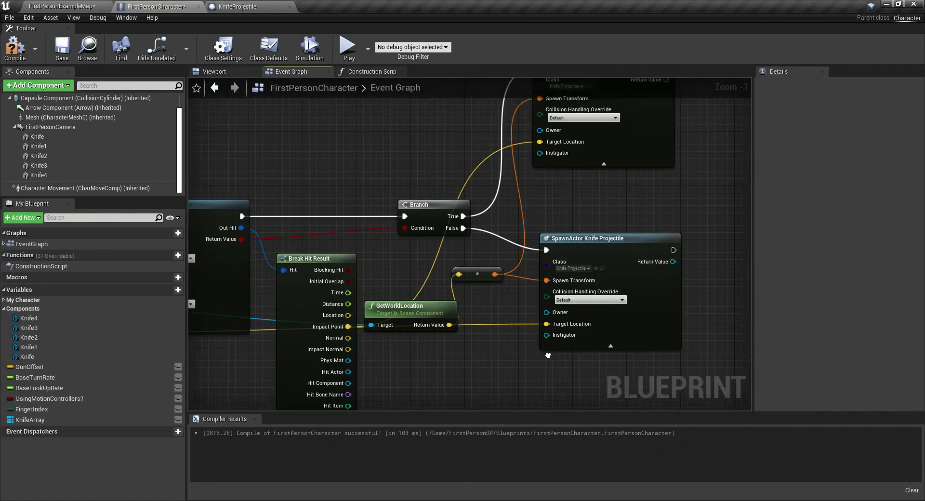
pyautogui.moveTo(545, 318); pyautogui.dragTo(476, 376)
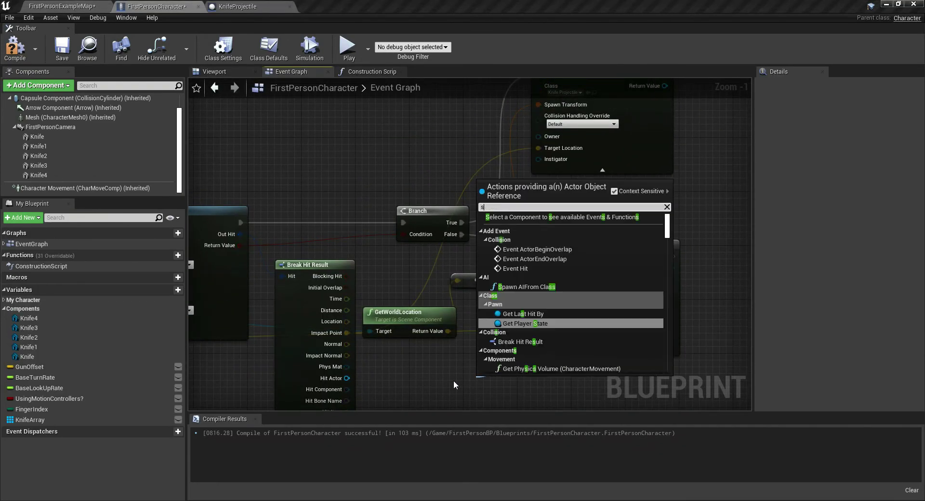
pyautogui.write('self')
pyautogui.click(554, 235)
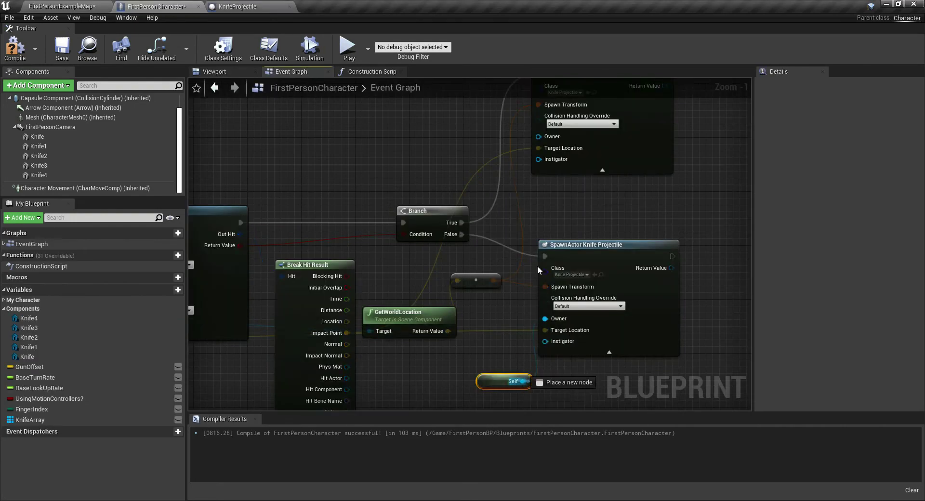
pyautogui.moveTo(523, 381); pyautogui.dragTo(538, 136)
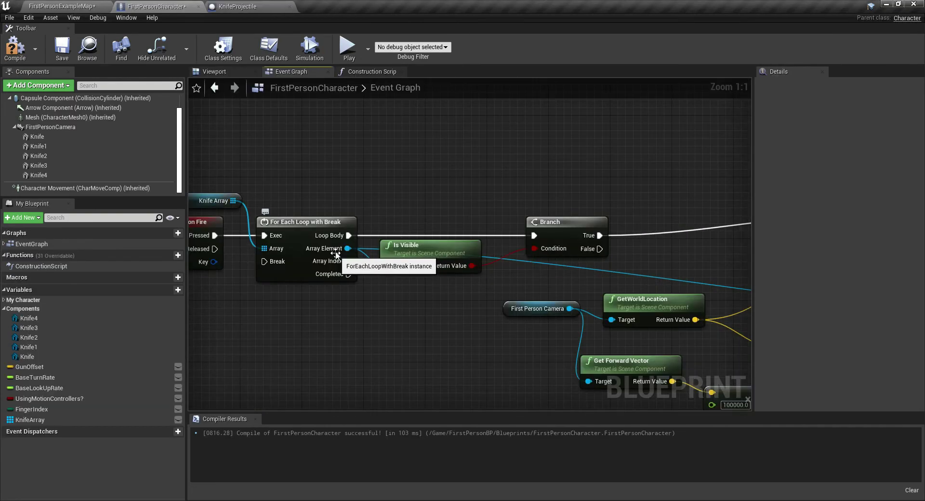
# Step: Add a Set Visibility node for the looped knife, run after the top Knife Projectile spawner
pyautogui.moveTo(336, 255); pyautogui.dragTo(472, 153, button='right')
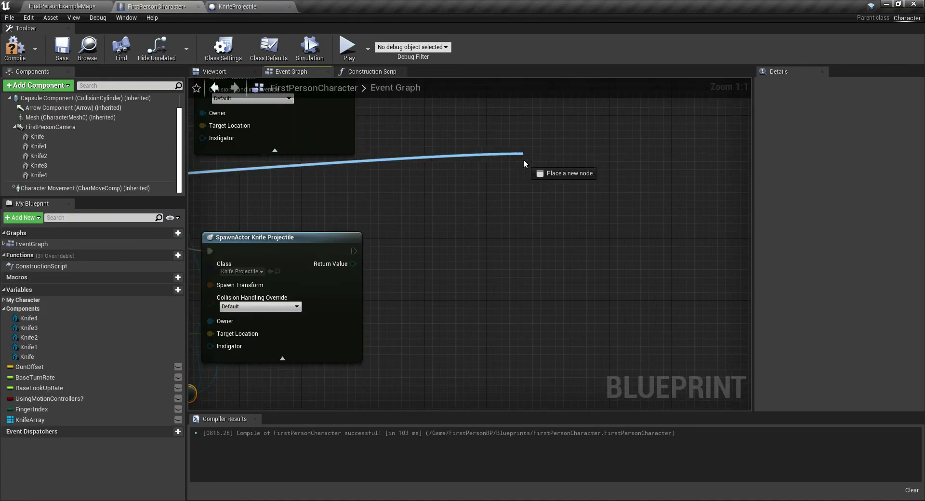
pyautogui.moveTo(523, 160); pyautogui.dragTo(523, 159)
pyautogui.write('set visi')
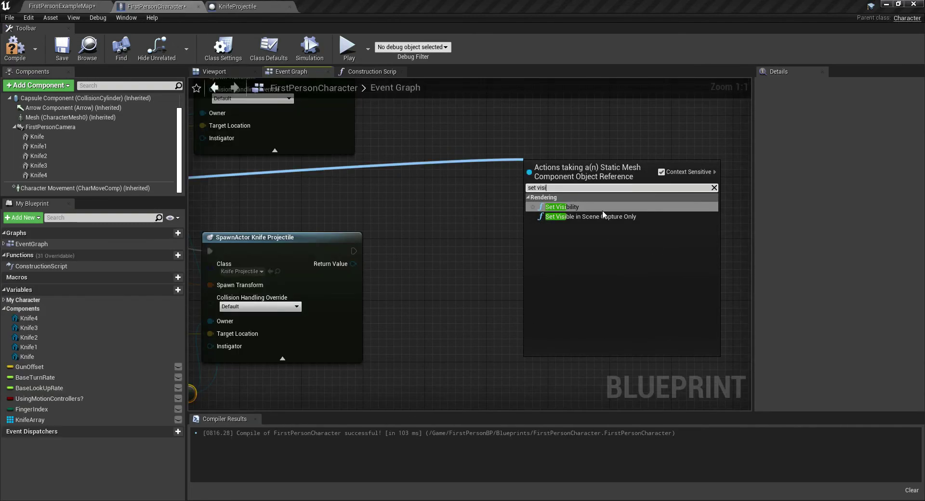
pyautogui.click(578, 207)
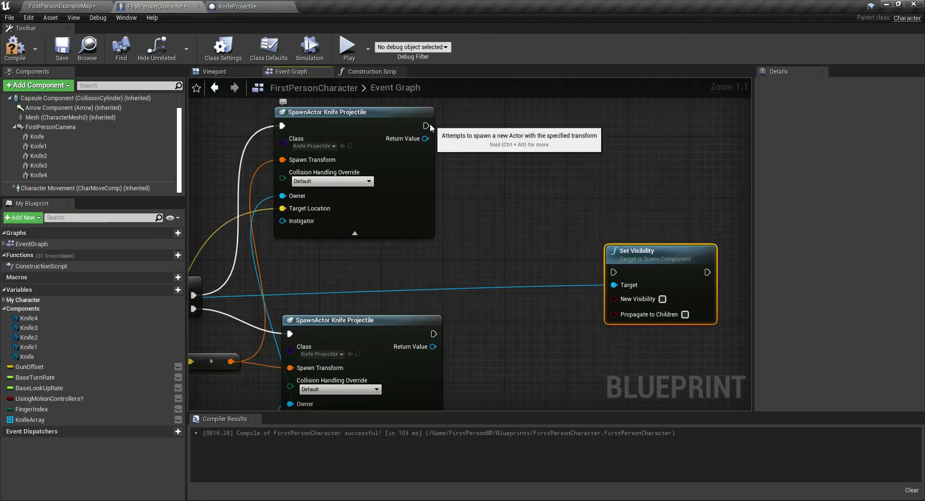
pyautogui.moveTo(599, 264)
pyautogui.mouseDown()
pyautogui.moveTo(613, 272)
pyautogui.moveTo(578, 207)
pyautogui.mouseUp()
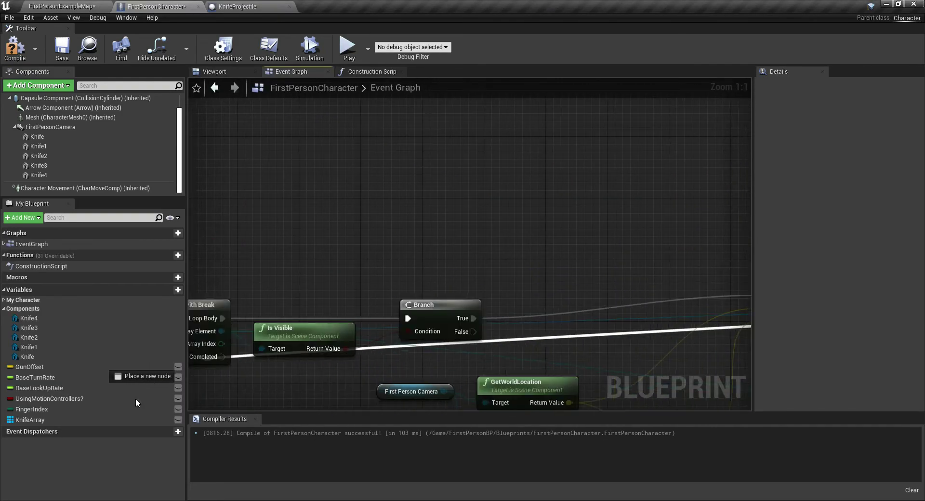
# Step: Compile, then wrap the single-fire node network in a comment titled SingleFire
pyautogui.scroll(-3, 515, 240)
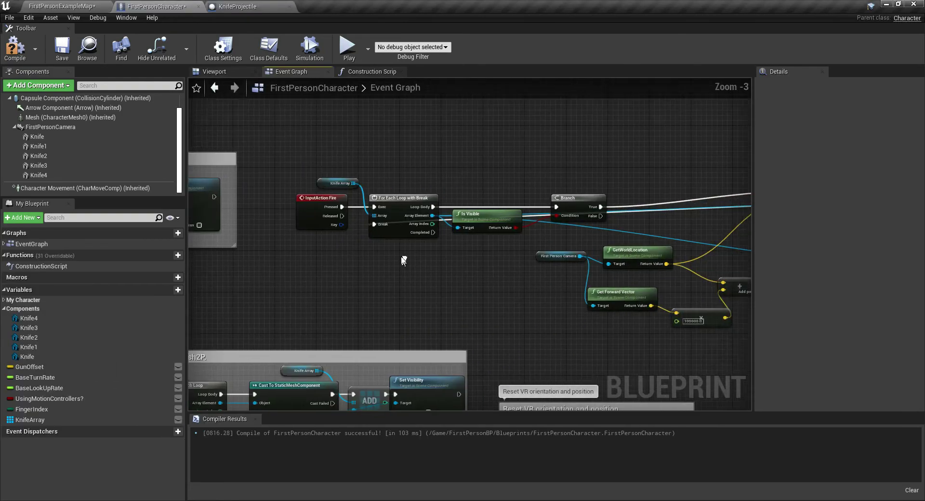
pyautogui.click(25, 58)
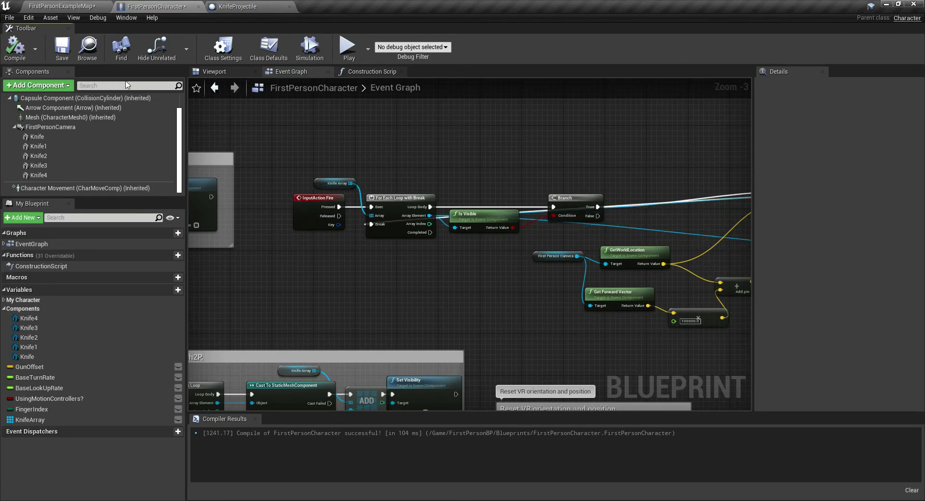
pyautogui.scroll(-3, 304, 237)
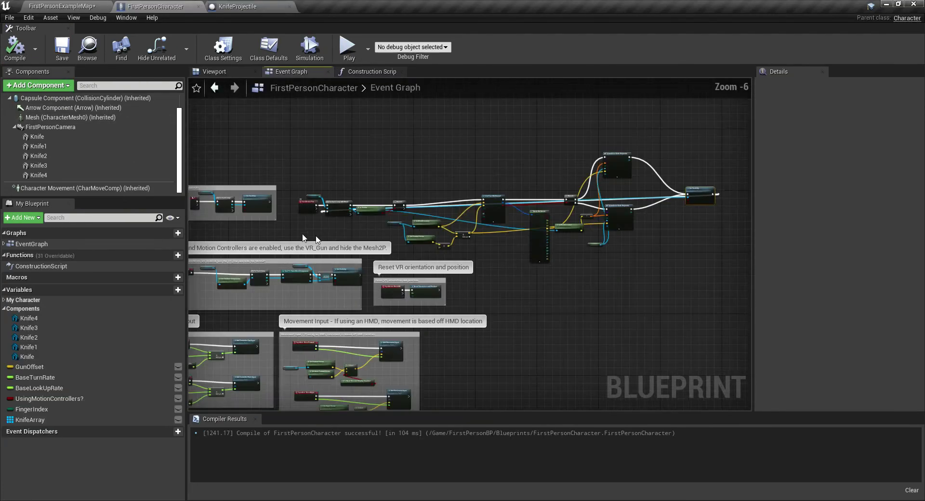
pyautogui.scroll(-2, 318, 236)
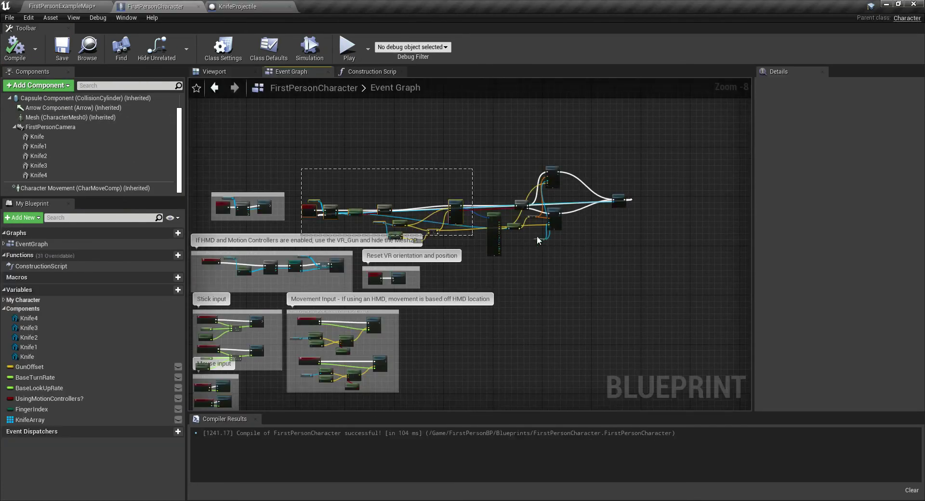
pyautogui.moveTo(539, 240); pyautogui.dragTo(622, 239)
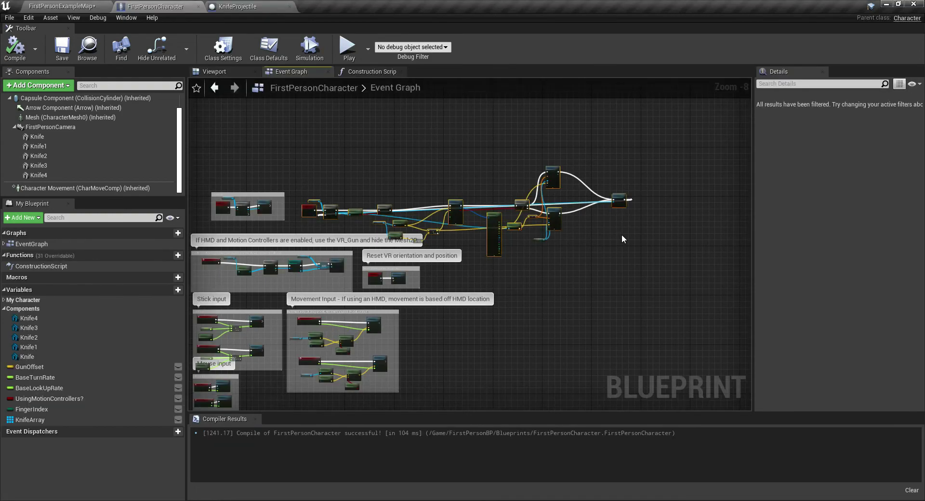
pyautogui.press('c')
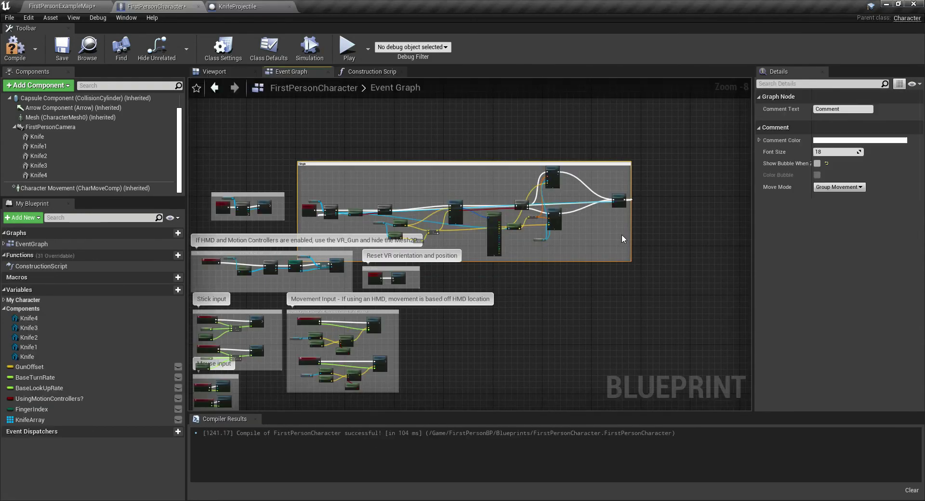
pyautogui.press('Return')
# Step: Move the Knife Array node out of the comment, then compile and save FirstPersonCharacter
pyautogui.scroll(4, 296, 170)
pyautogui.scroll(2, 297, 170)
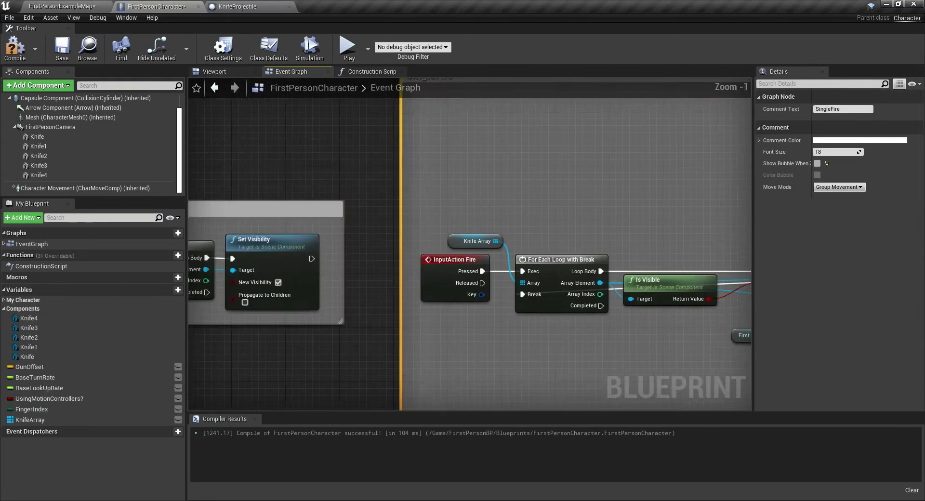
pyautogui.scroll(1, 297, 170)
pyautogui.moveTo(400, 136); pyautogui.dragTo(400, 52, button='right')
pyautogui.scroll(-5, 314, 202)
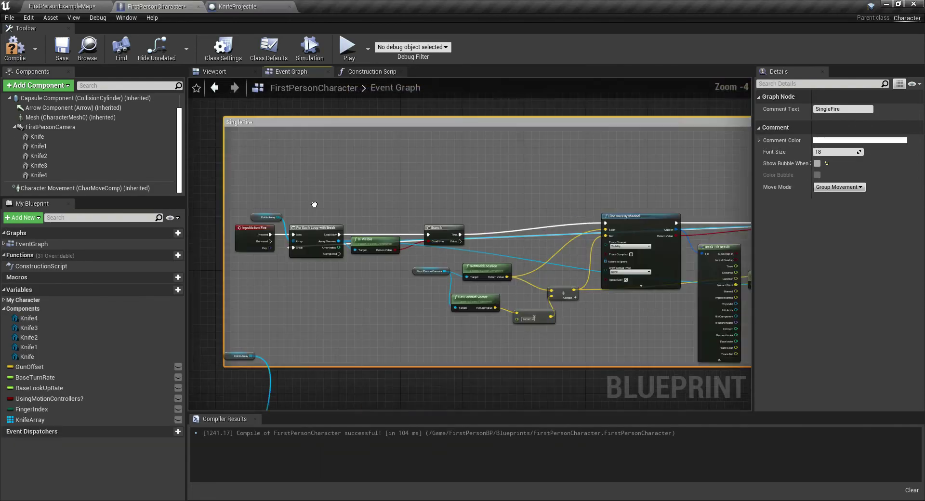
pyautogui.moveTo(314, 202); pyautogui.dragTo(308, 145, button='right')
pyautogui.scroll(3, 297, 188)
pyautogui.moveTo(285, 148); pyautogui.dragTo(283, 289)
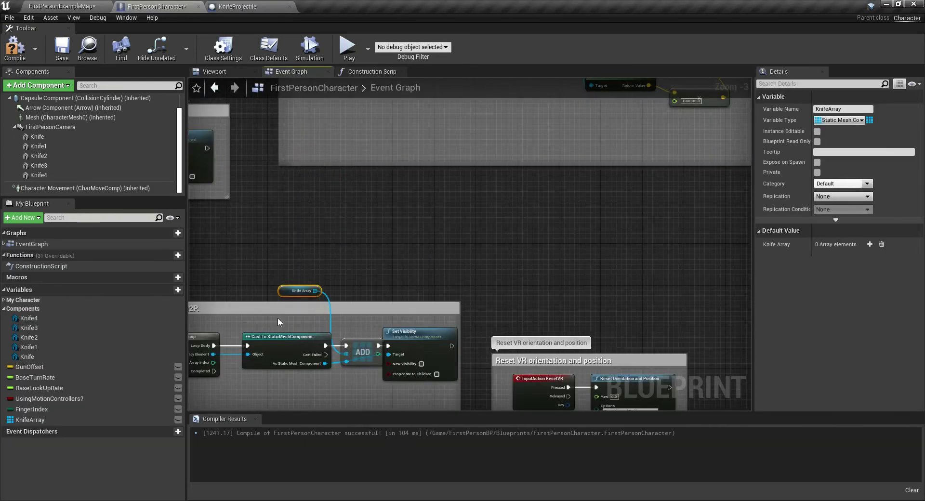
pyautogui.scroll(-1, 398, 198)
pyautogui.moveTo(398, 198); pyautogui.dragTo(336, 270, button='right')
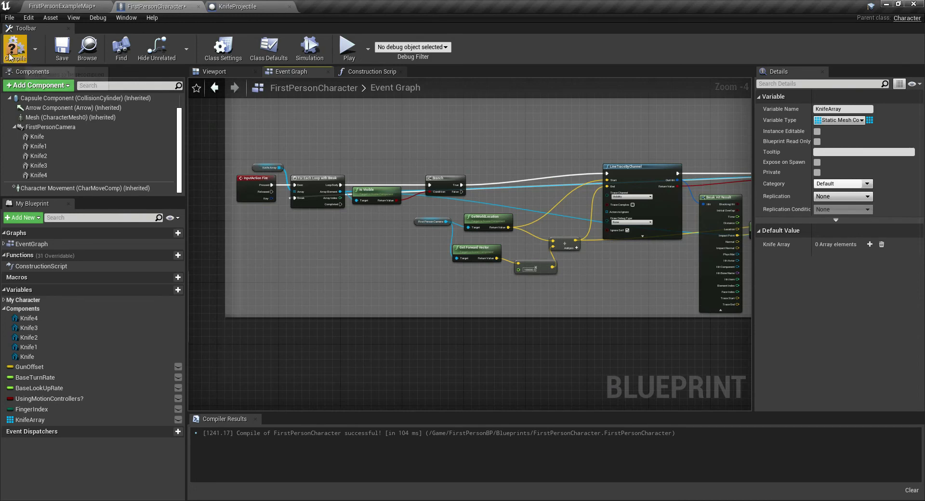
pyautogui.click(10, 57)
pyautogui.click(61, 48)
# Step: Start a play session in FirstPersonExampleMap and throw knives into the sky and at the wall
pyautogui.click(57, 5)
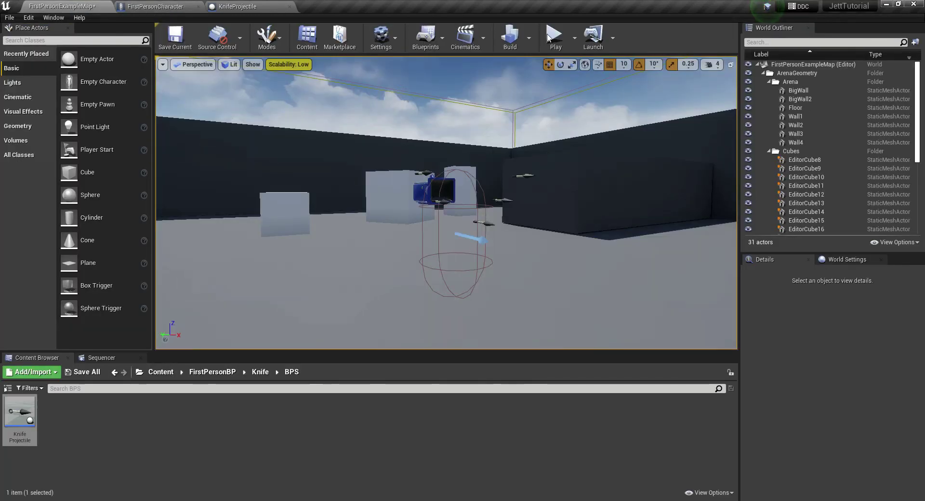
pyautogui.click(549, 38)
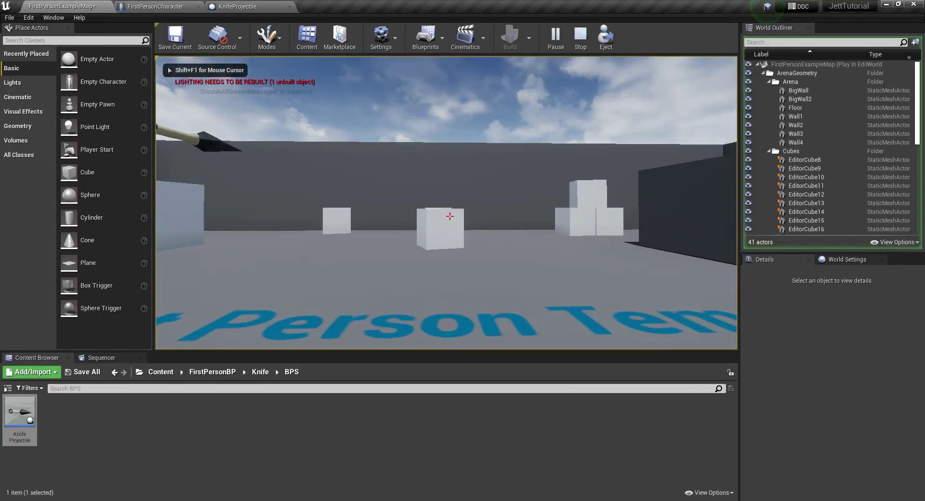
pyautogui.click(450, 216)
pyautogui.click(450, 216)
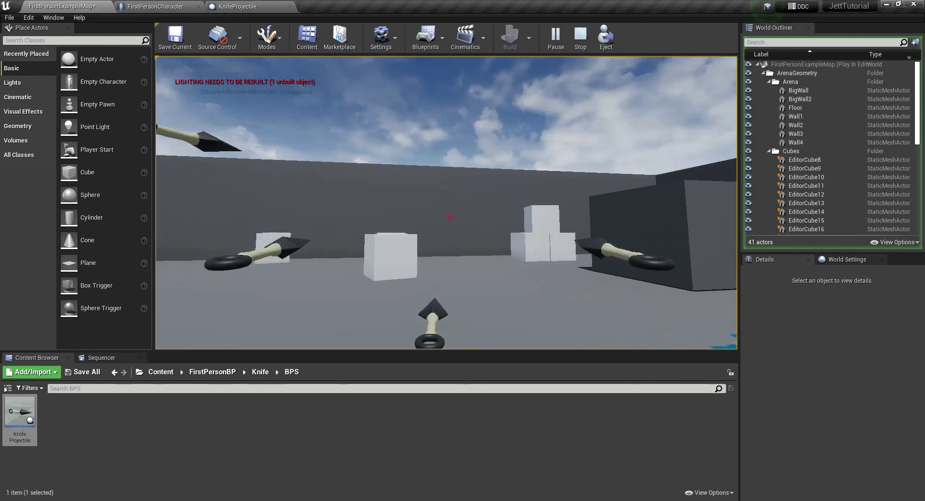
pyautogui.click(449, 217)
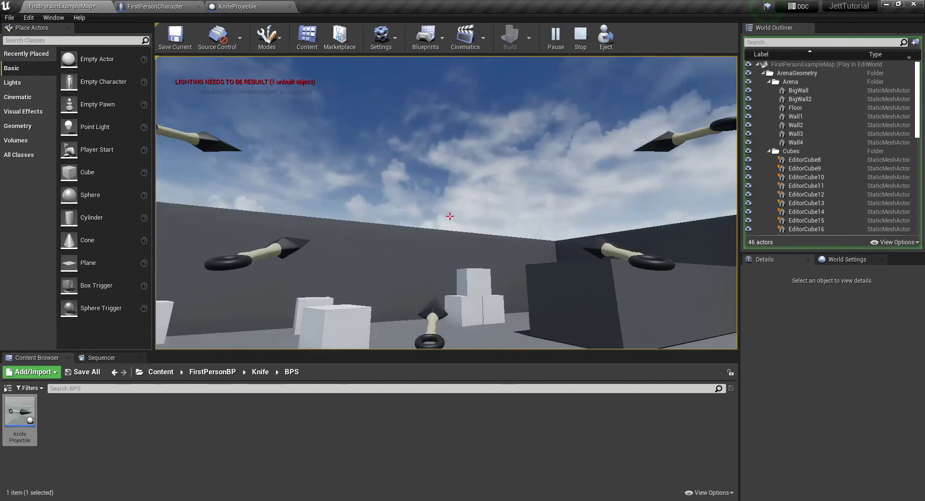
pyautogui.click(450, 217)
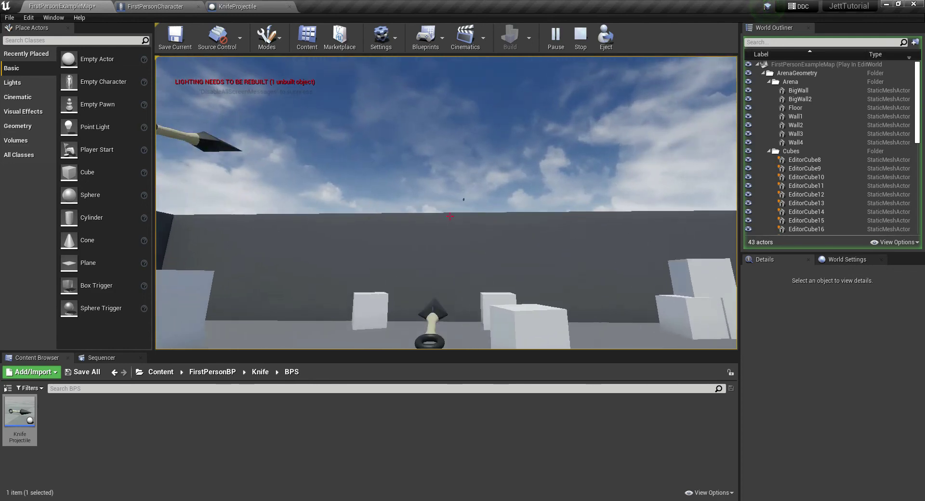
pyautogui.click(450, 216)
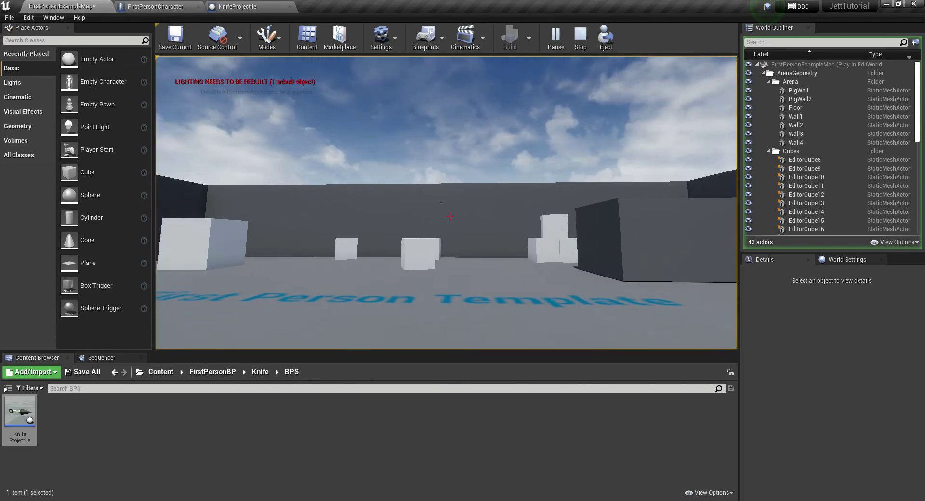
pyautogui.click(450, 217)
# Step: Keep throwing knives across the arena, then stop the game and return to FirstPersonCharacter
pyautogui.click(450, 217)
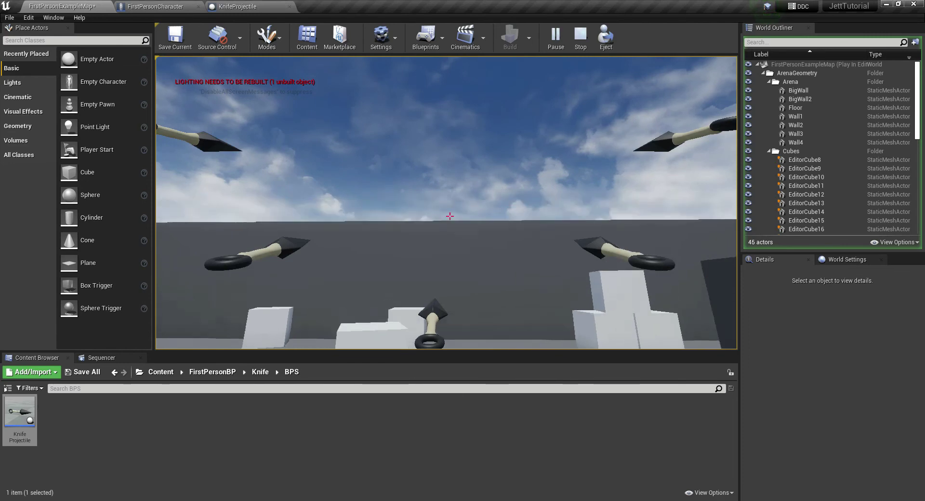
pyautogui.click(450, 216)
pyautogui.click(449, 216)
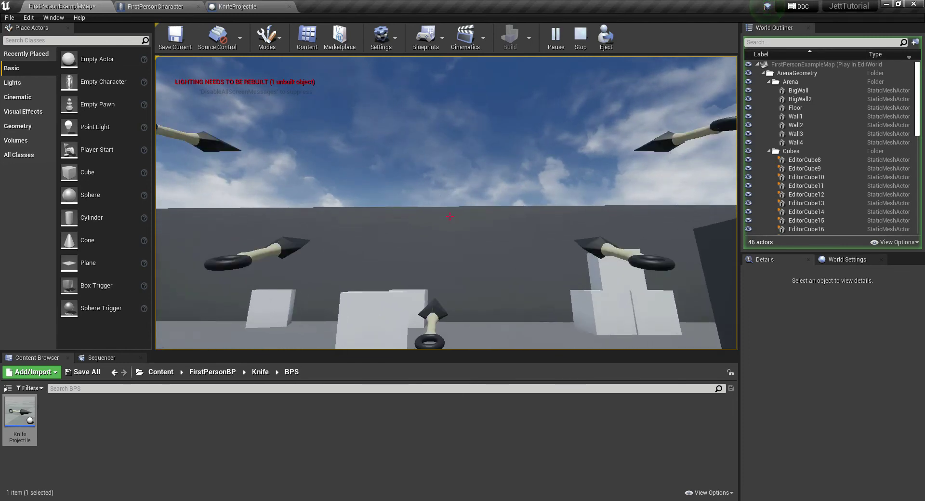
pyautogui.click(449, 216)
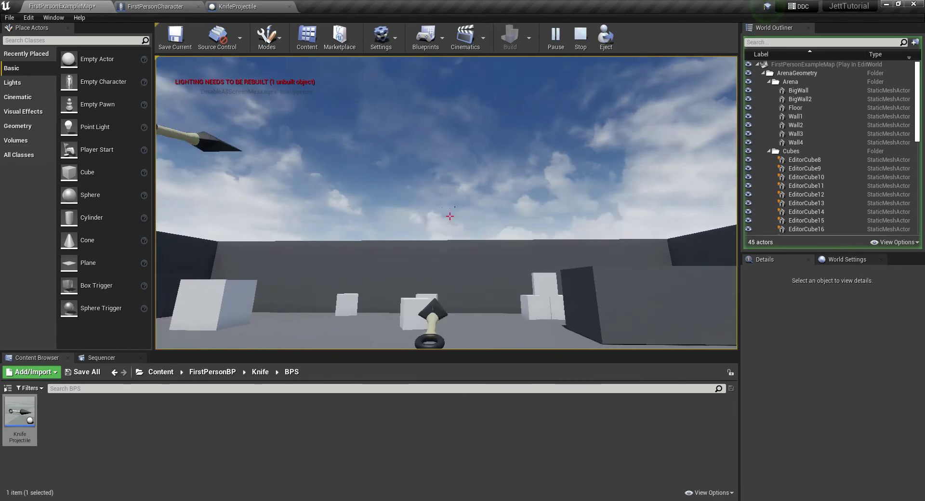
pyautogui.click(449, 216)
pyautogui.press('Escape')
pyautogui.click(163, 8)
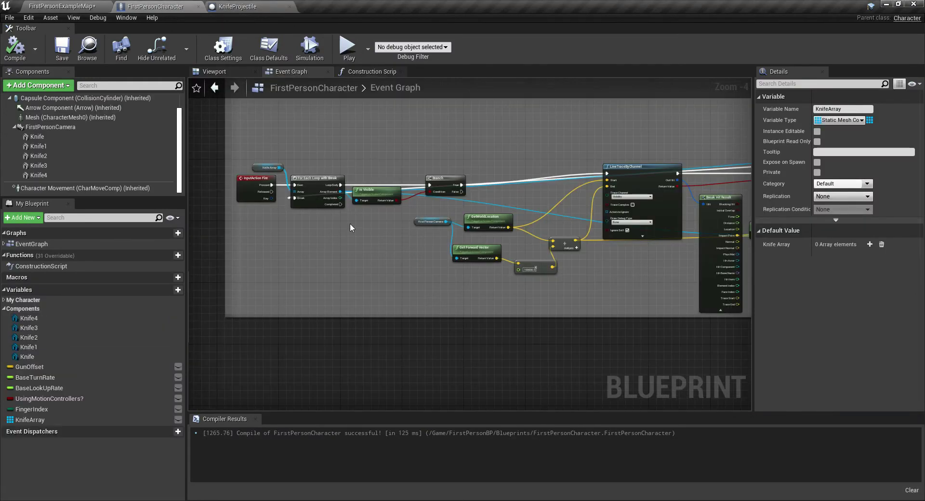
# Step: Select all nodes of the SingleFire knife-firing graph
pyautogui.scroll(2, 305, 193)
pyautogui.scroll(1, 311, 212)
pyautogui.scroll(-4, 311, 212)
pyautogui.scroll(4, 248, 195)
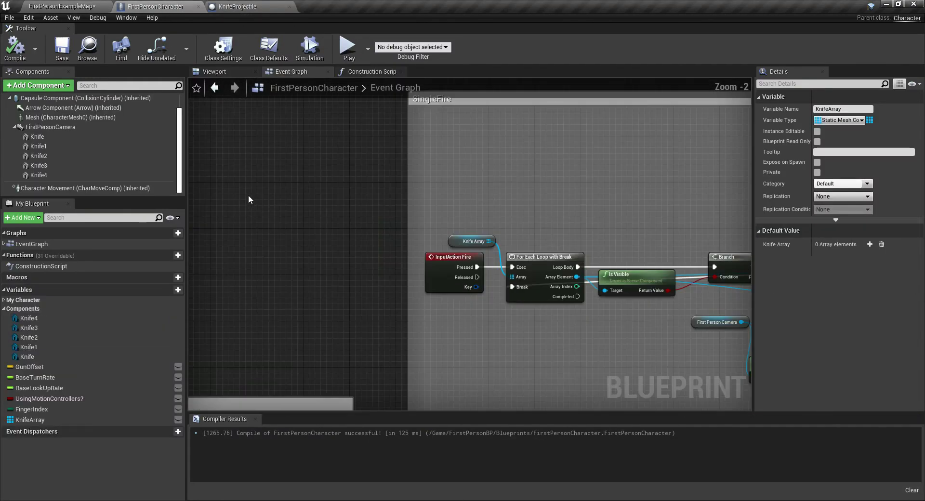
pyautogui.scroll(-6, 249, 196)
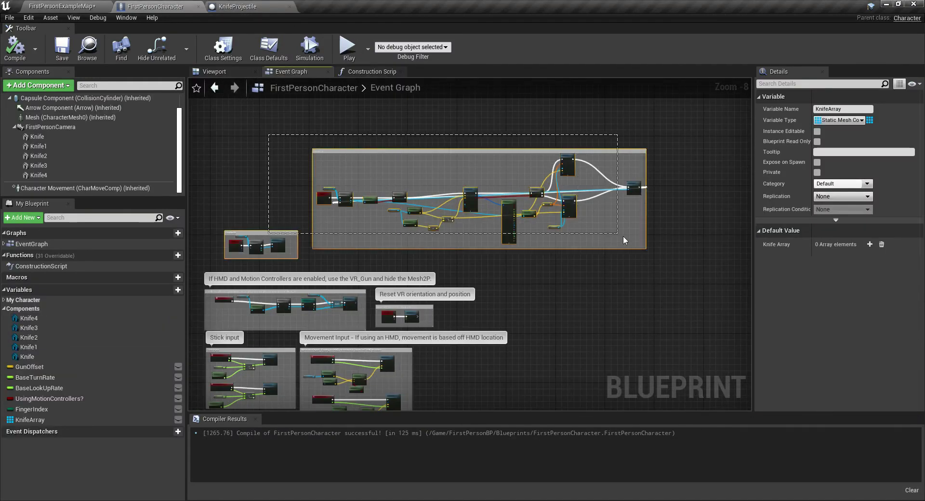
pyautogui.moveTo(346, 166); pyautogui.dragTo(322, 134)
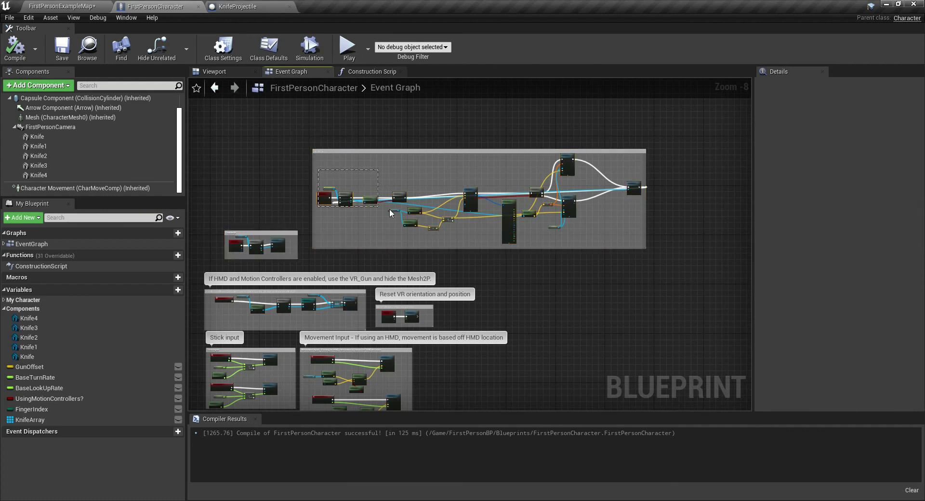
pyautogui.moveTo(631, 239); pyautogui.dragTo(631, 239)
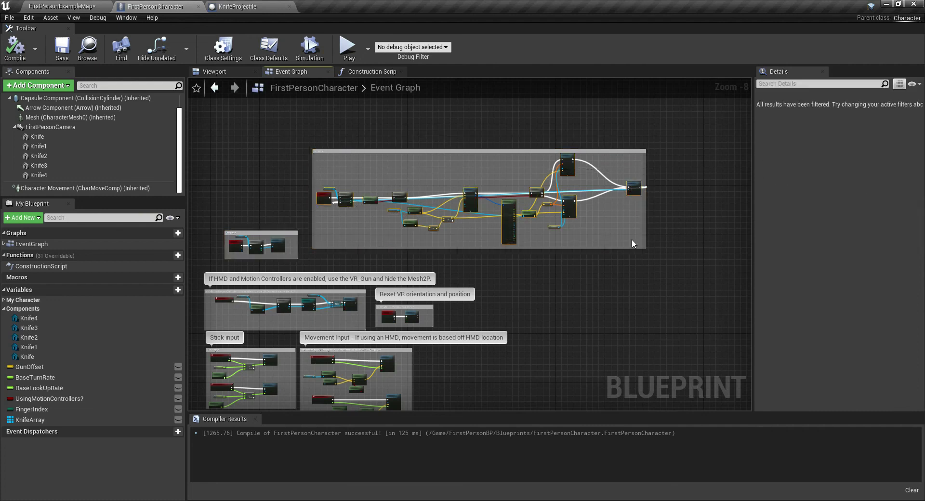
# Step: Duplicate the SingleFire nodes and move the copy outside the SingleFire comment box
pyautogui.hotkey('ctrl', 'c')
pyautogui.hotkey('ctrl', 'v')
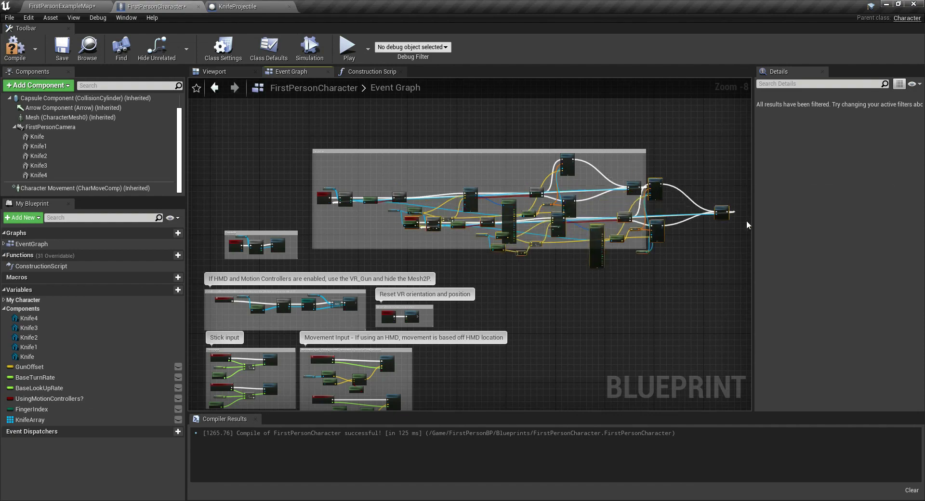
pyautogui.moveTo(712, 188); pyautogui.dragTo(350, 199)
pyautogui.scroll(3, 351, 199)
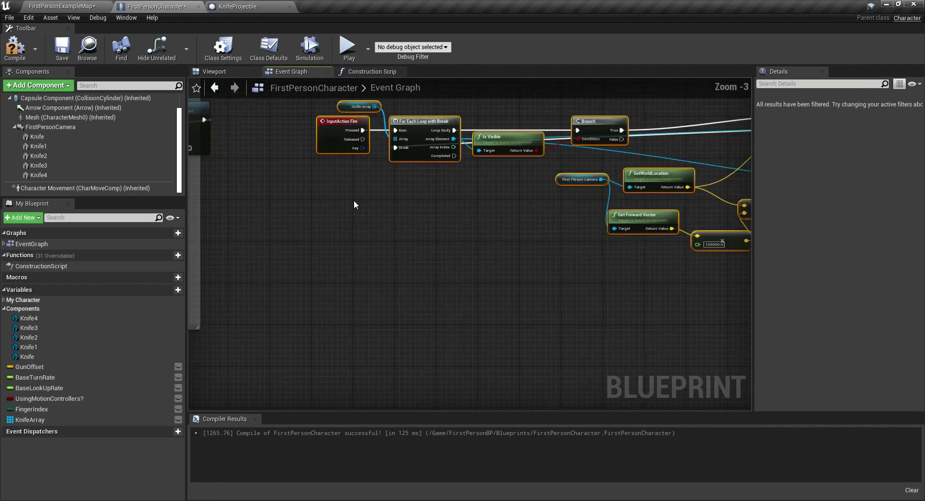
pyautogui.scroll(2, 352, 199)
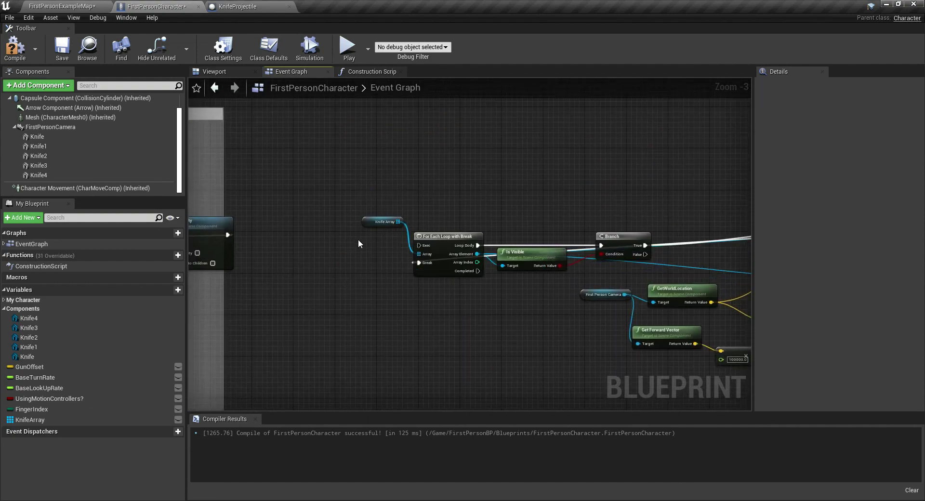
# Step: Add a Right Mouse Button event and connect it to the copied loop
pyautogui.rightClick(358, 243)
pyautogui.write('Right mouse')
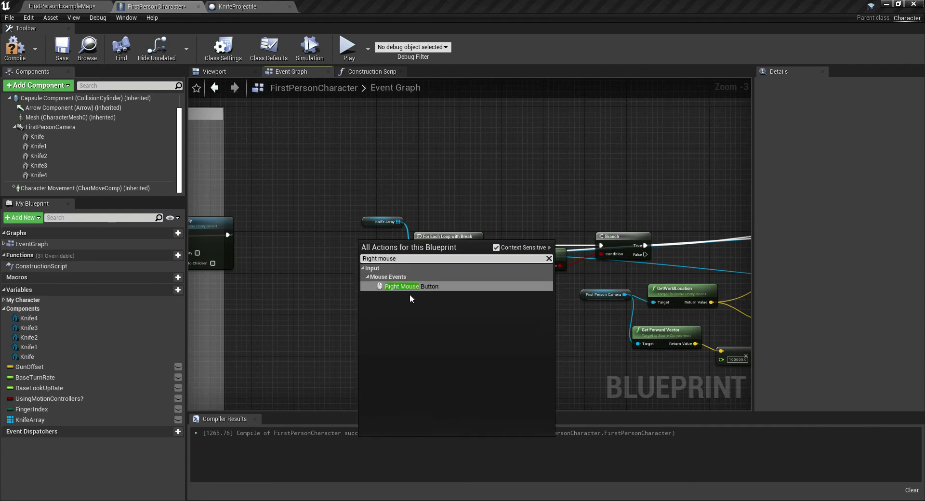
pyautogui.click(409, 286)
pyautogui.scroll(3, 385, 260)
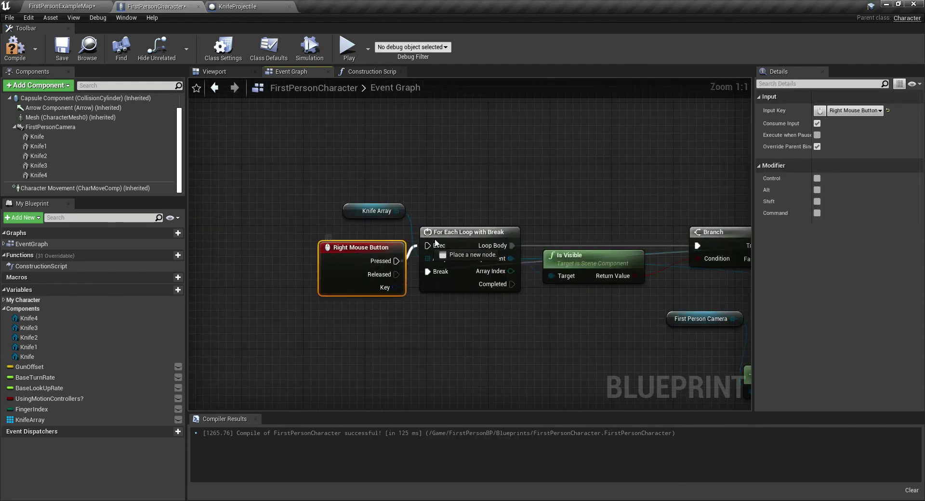
pyautogui.moveTo(355, 257); pyautogui.dragTo(340, 242)
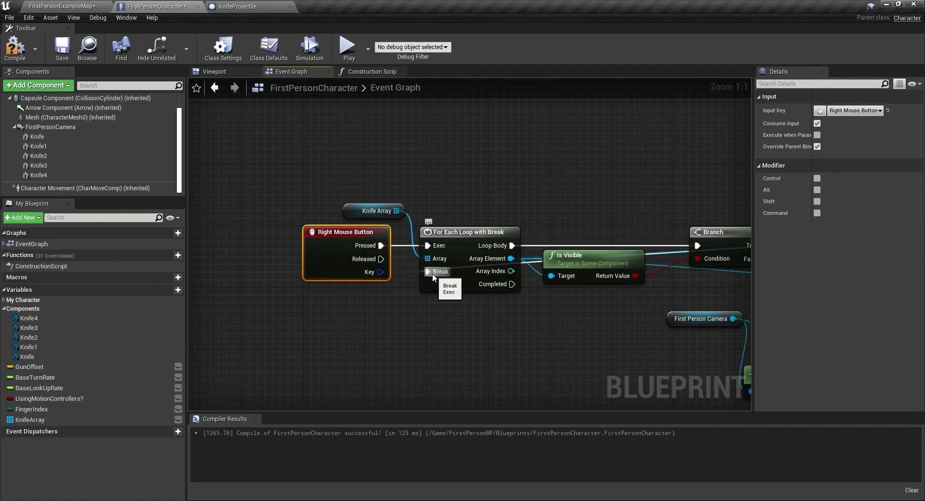
# Step: Break all links on the loop's Break pin and save the blueprint
pyautogui.rightClick(433, 273)
pyautogui.click(481, 298)
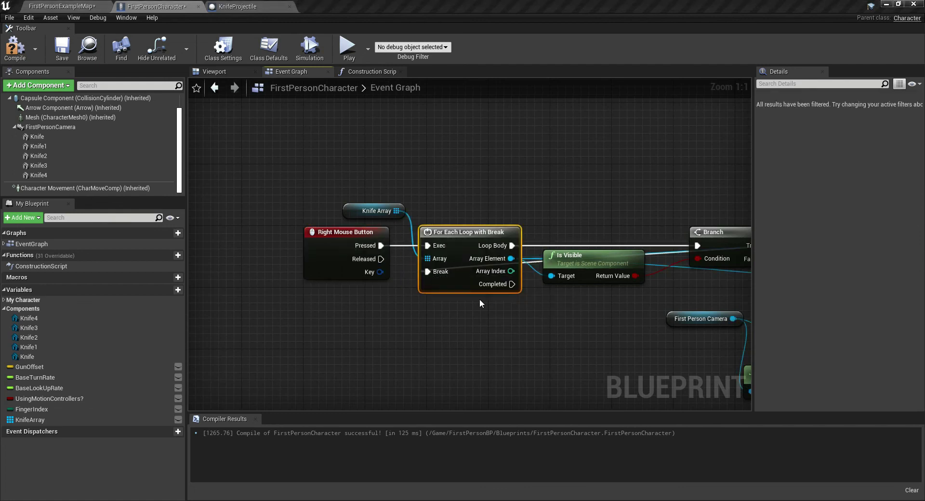
pyautogui.click(62, 48)
# Step: Wrap the copied knife-firing nodes in a new comment box
pyautogui.scroll(-4, 362, 200)
pyautogui.scroll(-6, 362, 200)
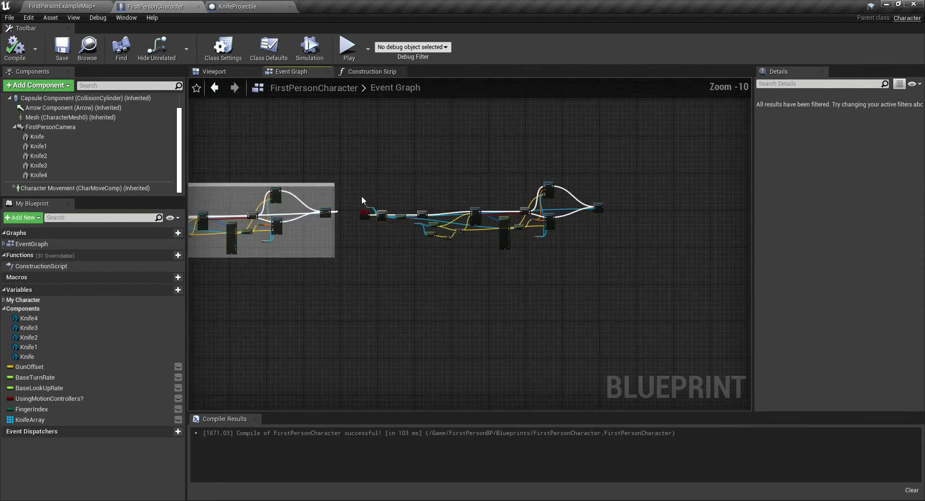
pyautogui.scroll(3, 470, 244)
pyautogui.scroll(1, 470, 244)
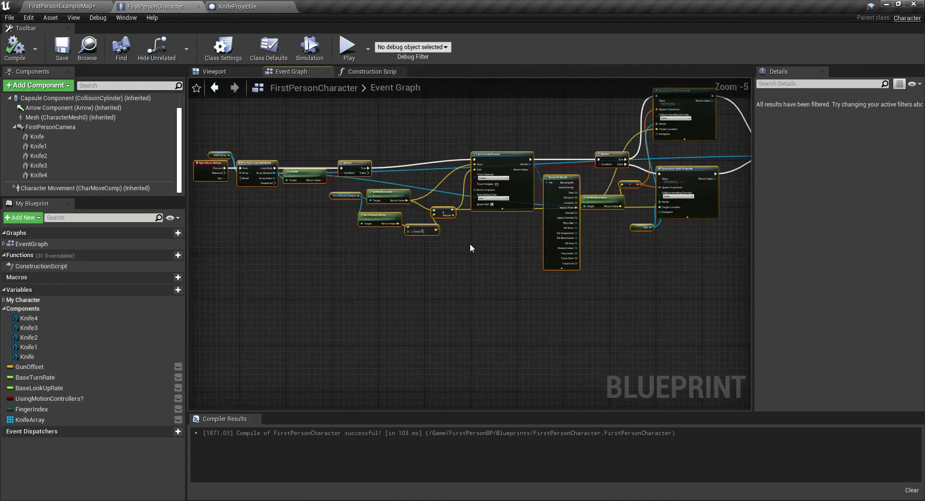
pyautogui.press('c')
pyautogui.scroll(1, 494, 216)
pyautogui.scroll(5, 496, 216)
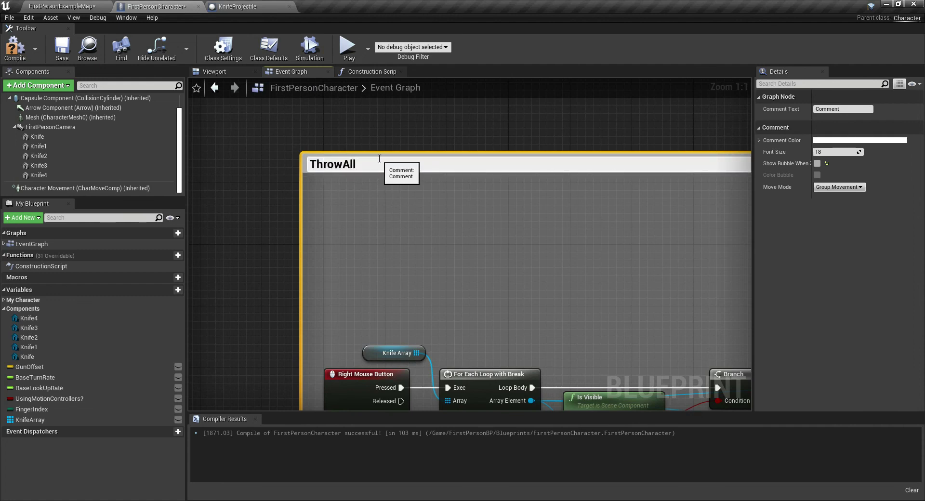
# Step: Save the blueprint with the ThrowAllKnife comment and start a play test of FirstPersonExampleMap
pyautogui.click(402, 134)
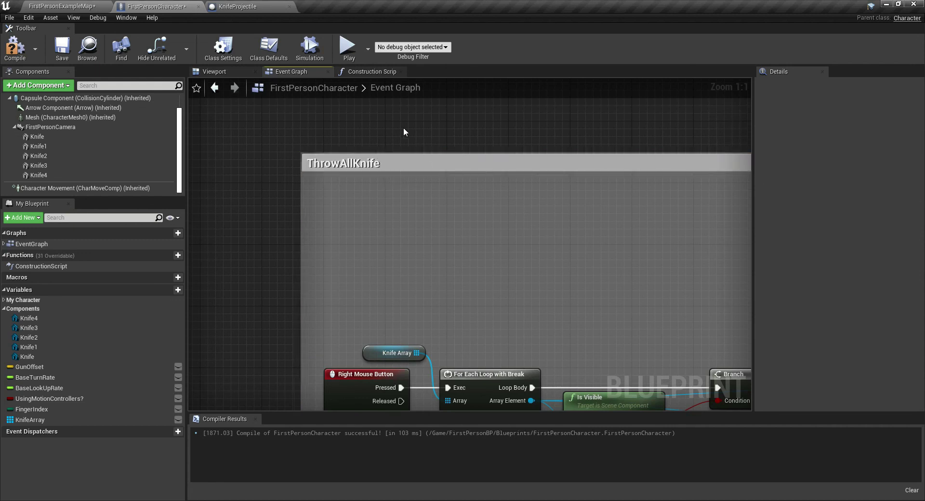
pyautogui.scroll(-7, 562, 213)
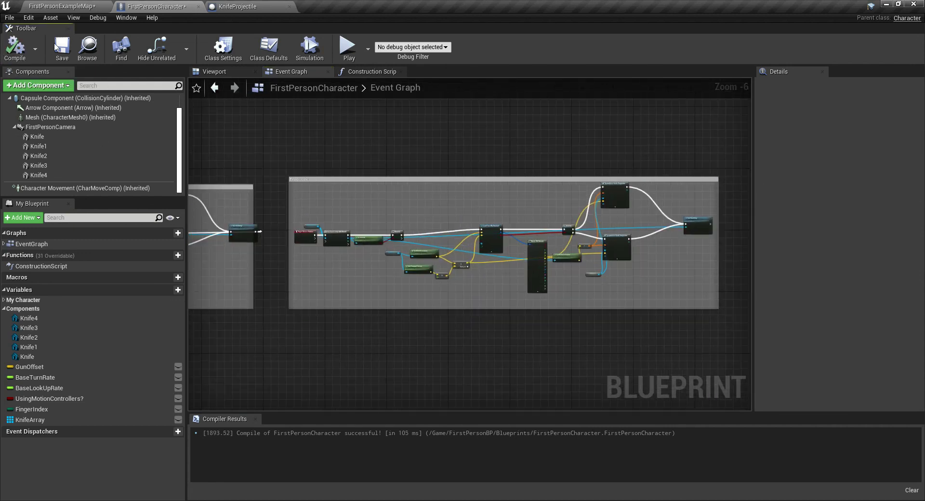
pyautogui.click(56, 47)
pyautogui.click(62, 6)
pyautogui.click(562, 47)
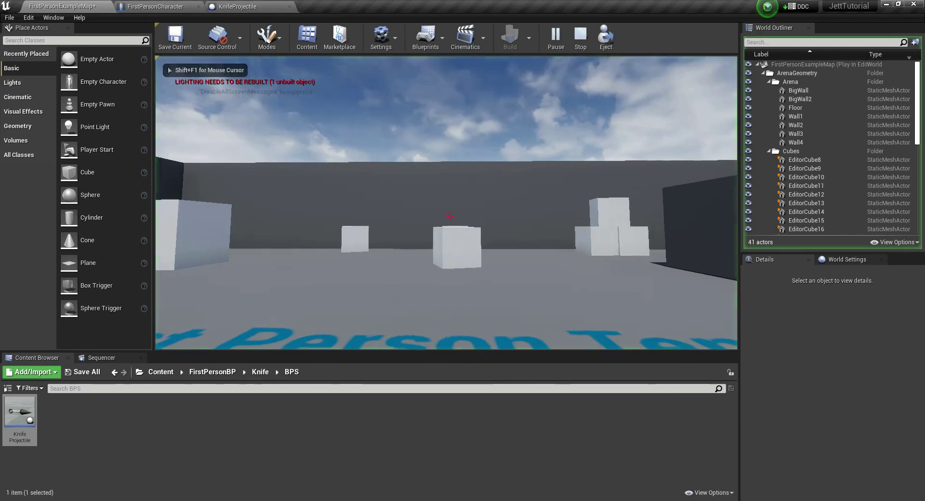